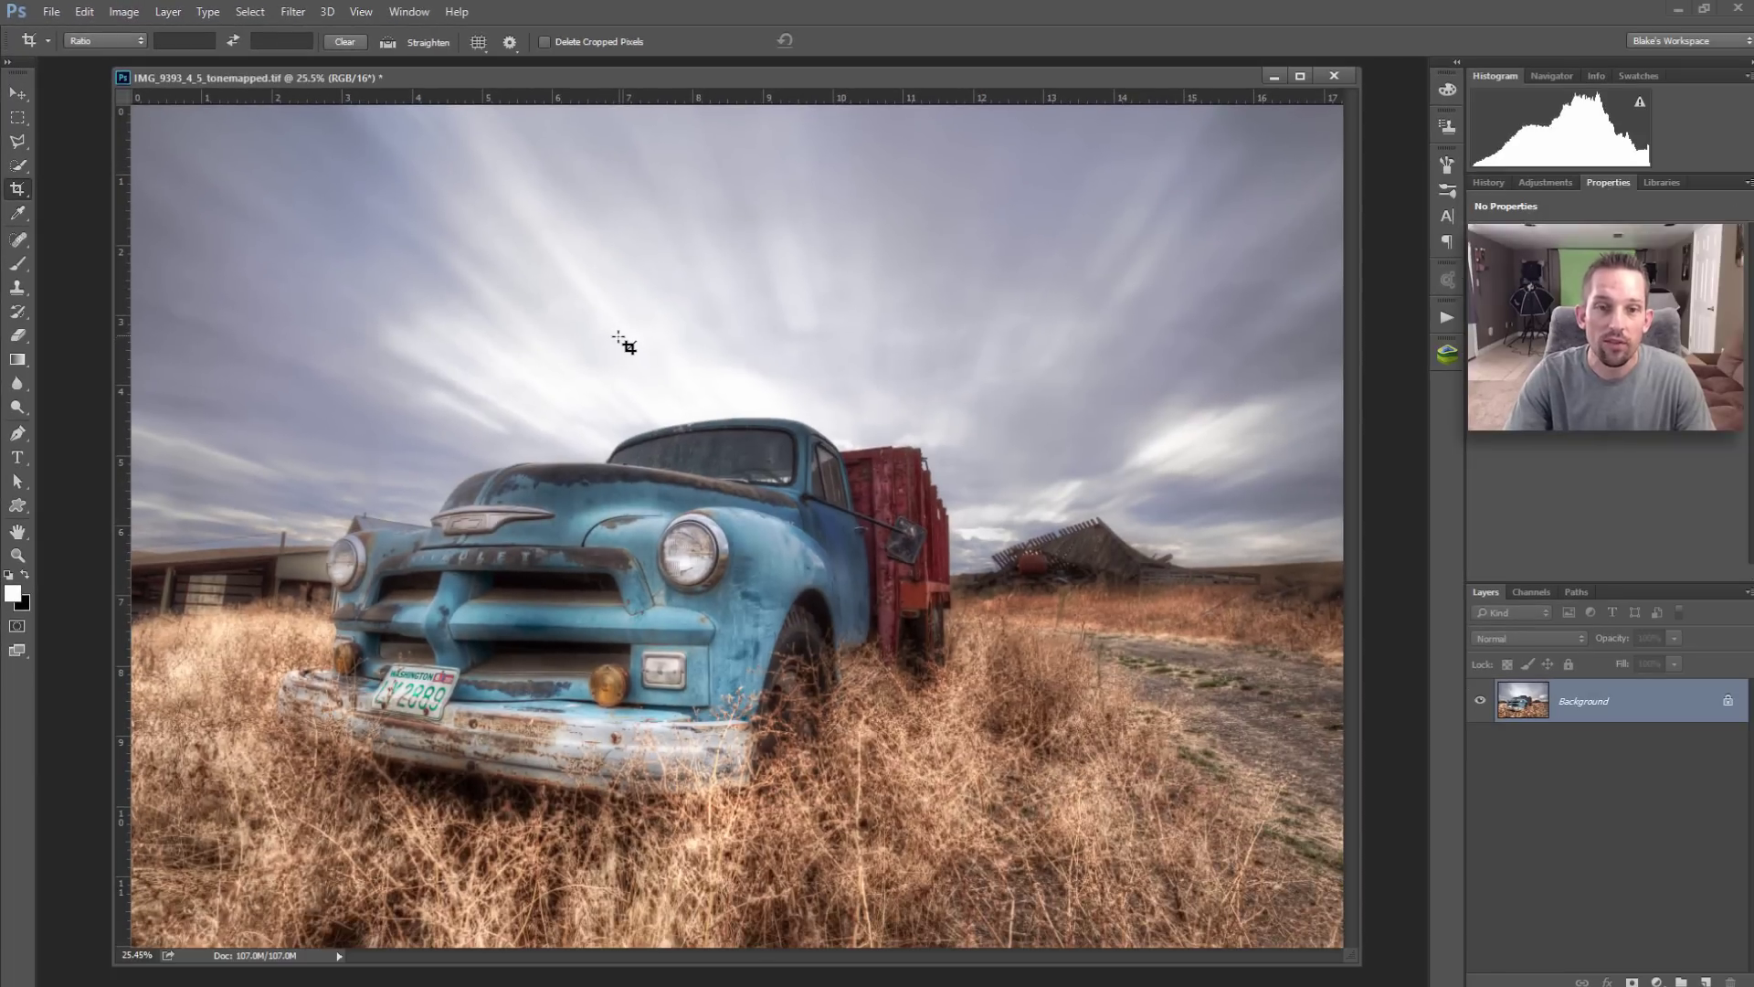
Step: Crop the photo tighter from its top-left corner, shifting the truck right before committing
click(509, 366)
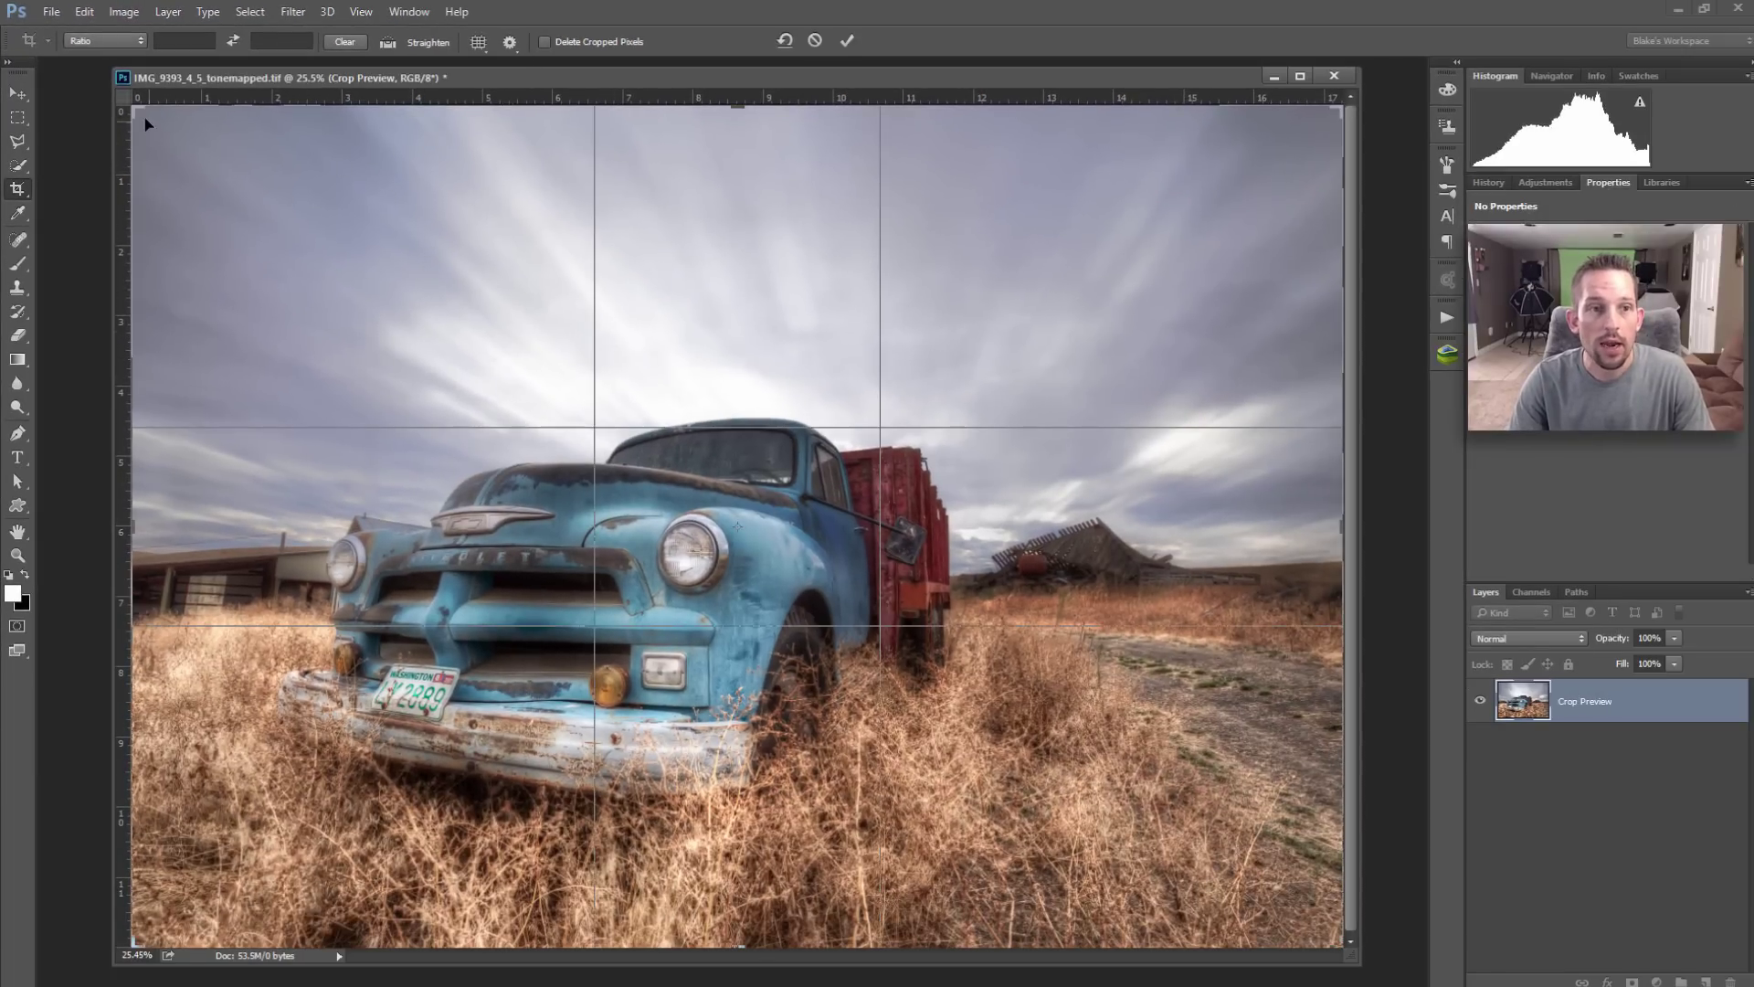
drag(141, 116, 256, 155)
drag(332, 262, 537, 302)
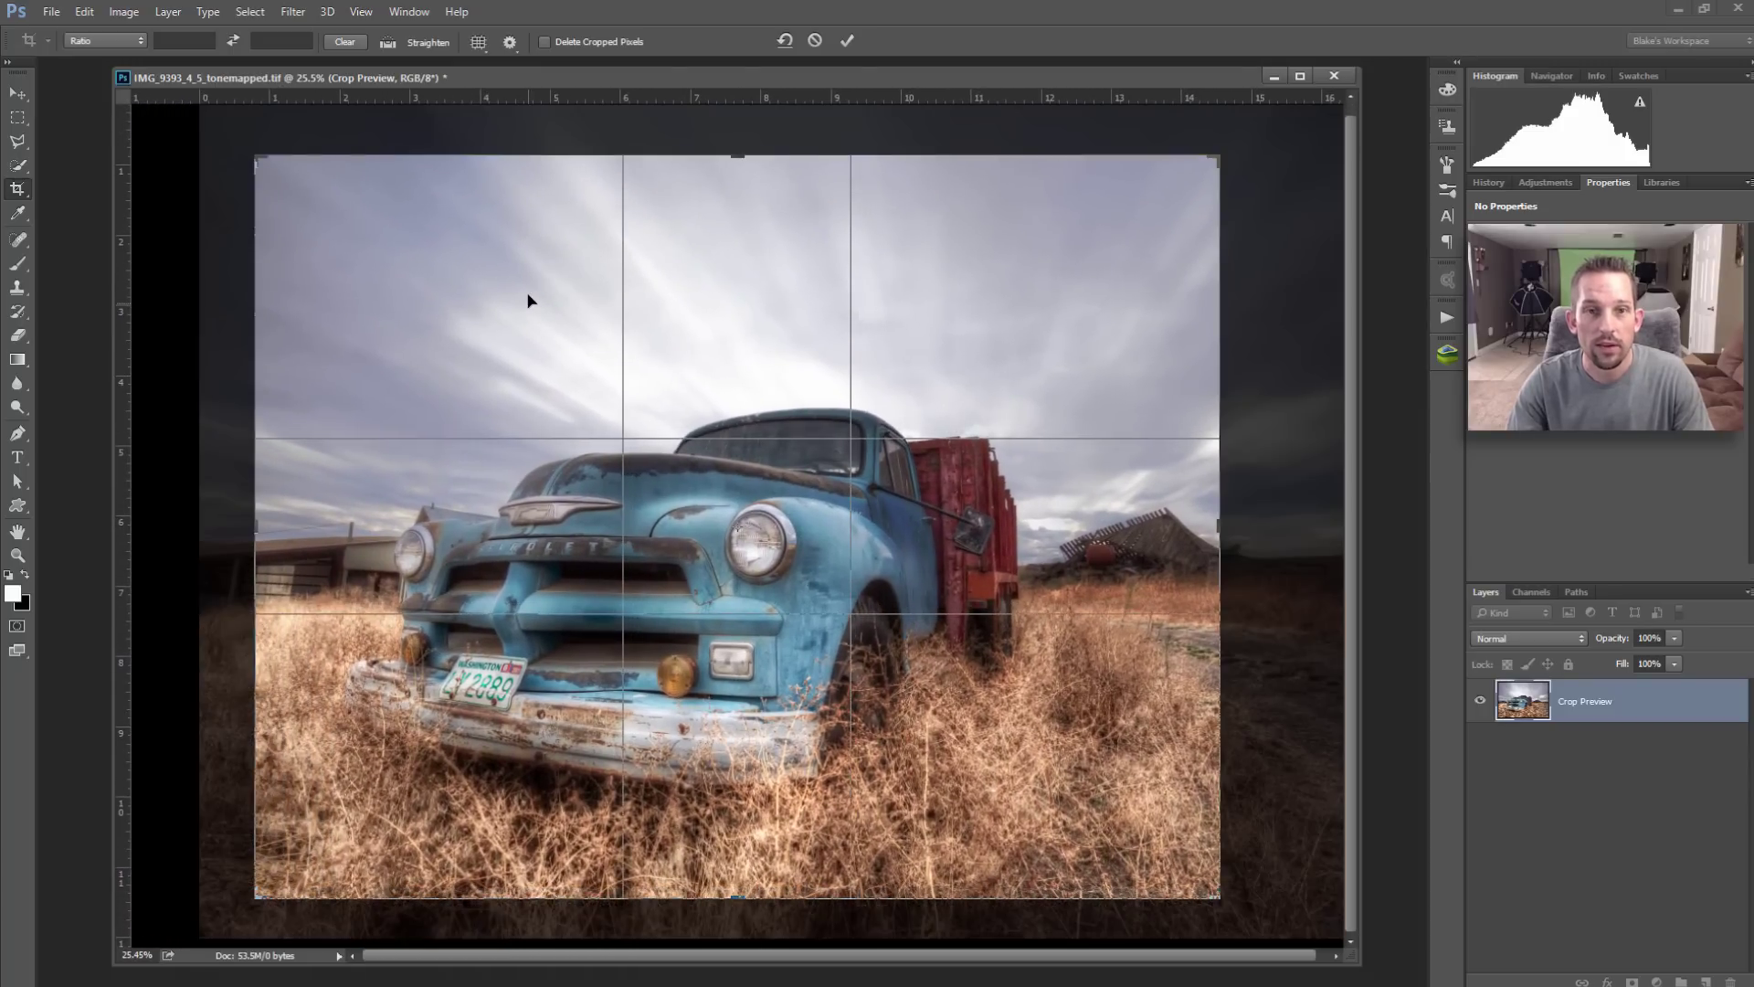
key(Return)
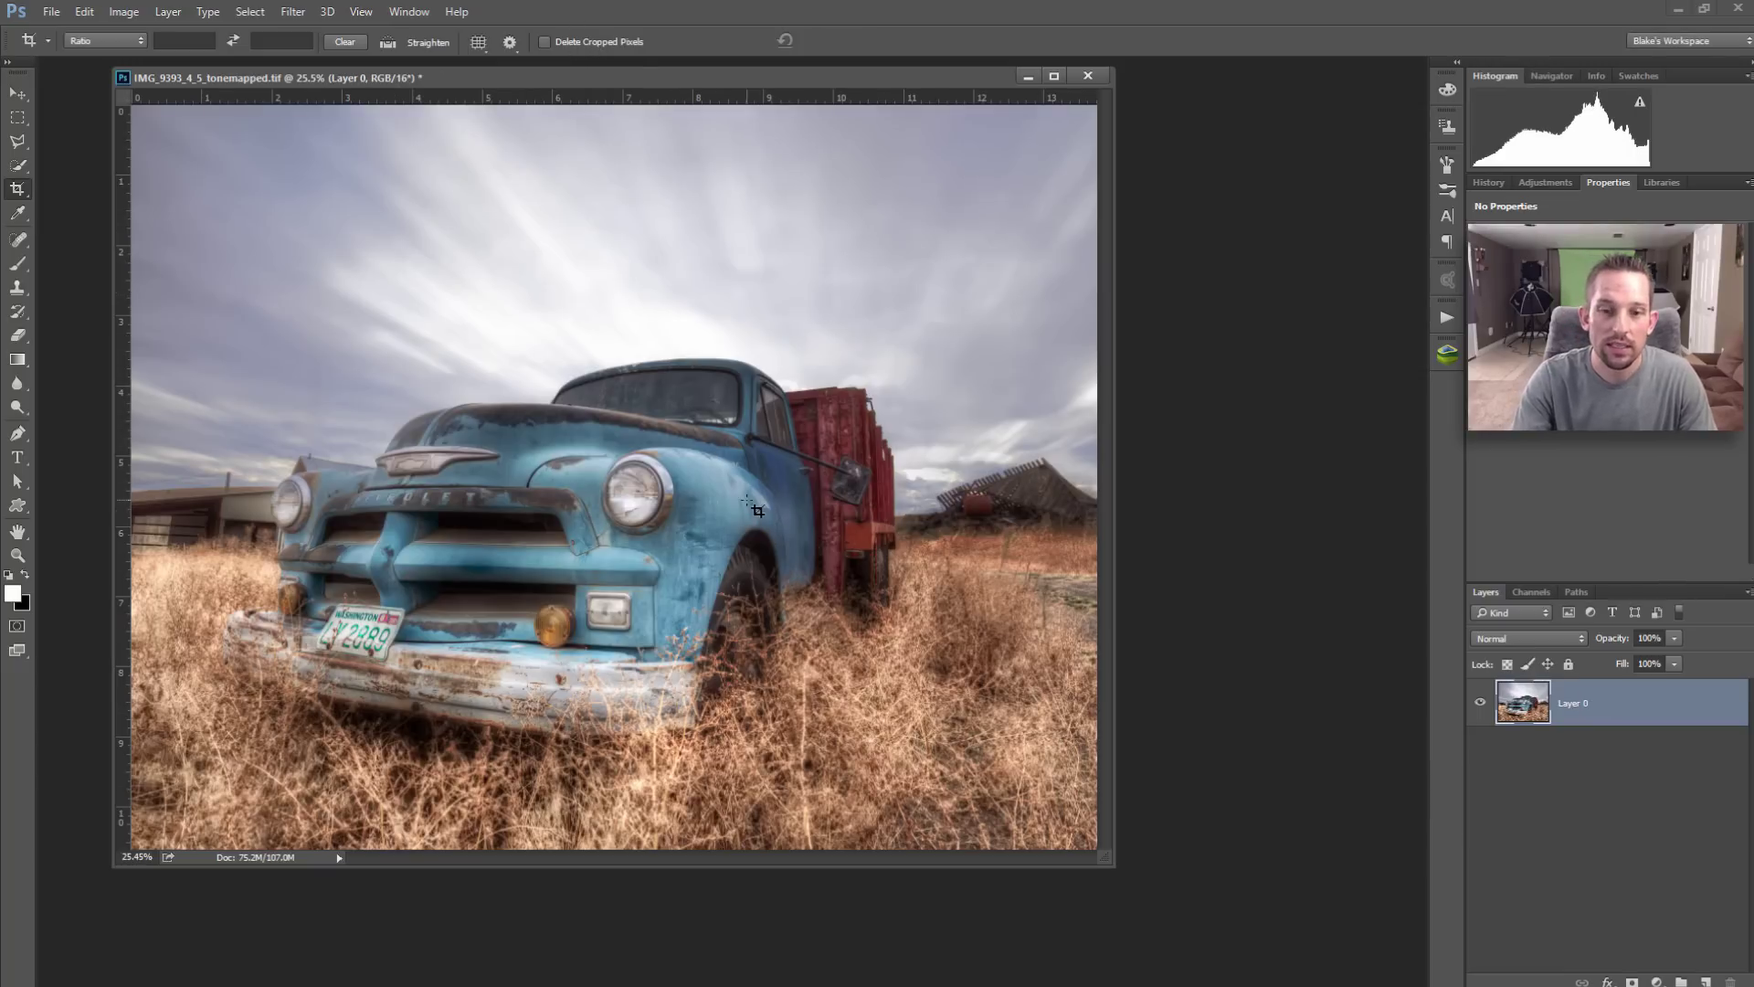
Step: Slide the cropped Layer 0 left to reveal the retained pixels, then undo the move
key(v)
drag(773, 527, 739, 546)
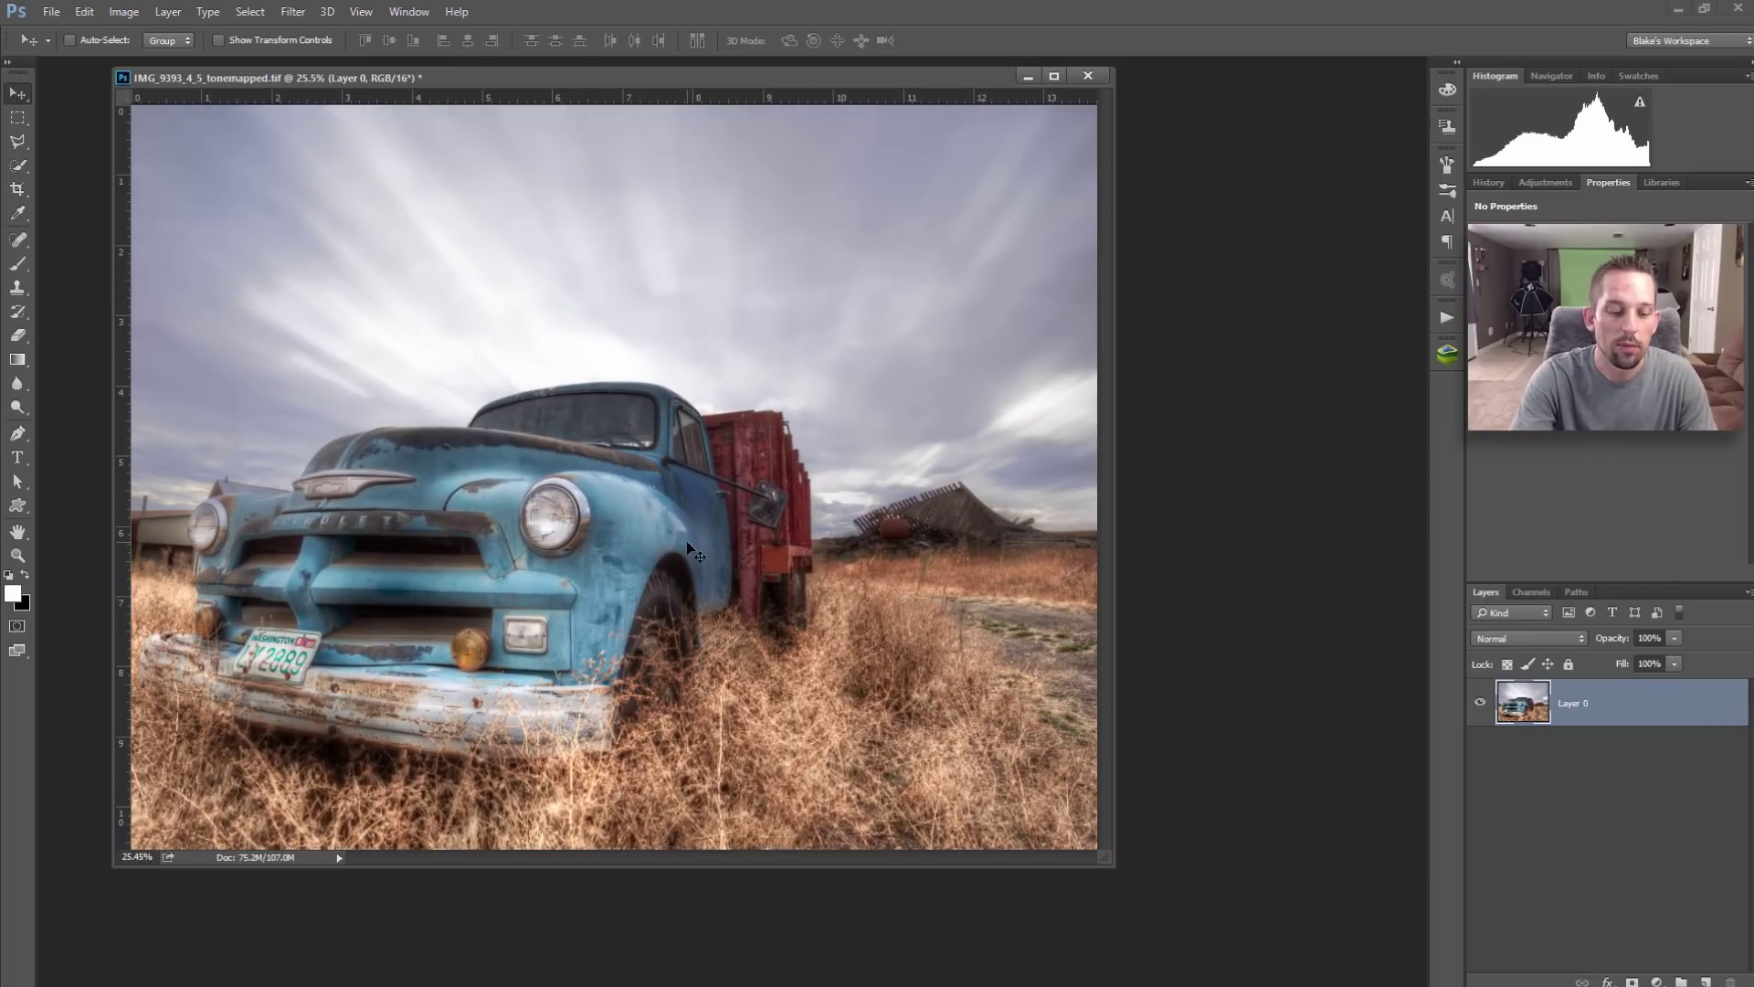
key(ctrl+z)
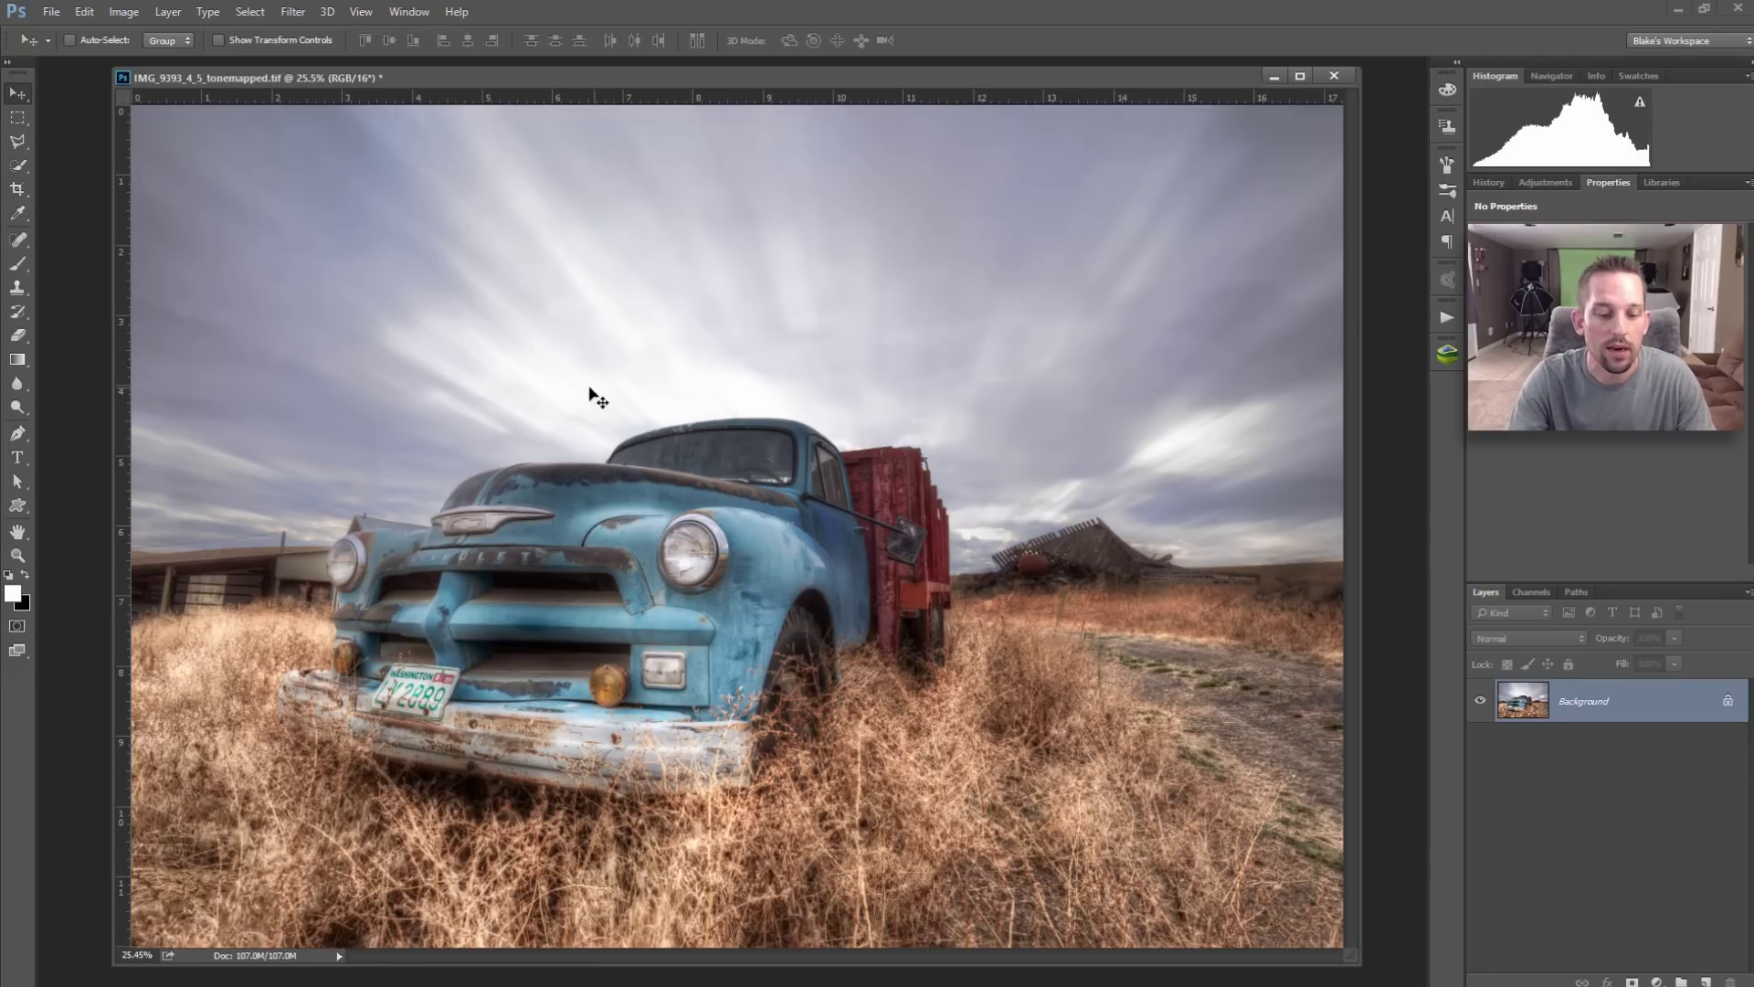
Step: Turn on Delete Cropped Pixels and commit a new crop over the photo
key(c)
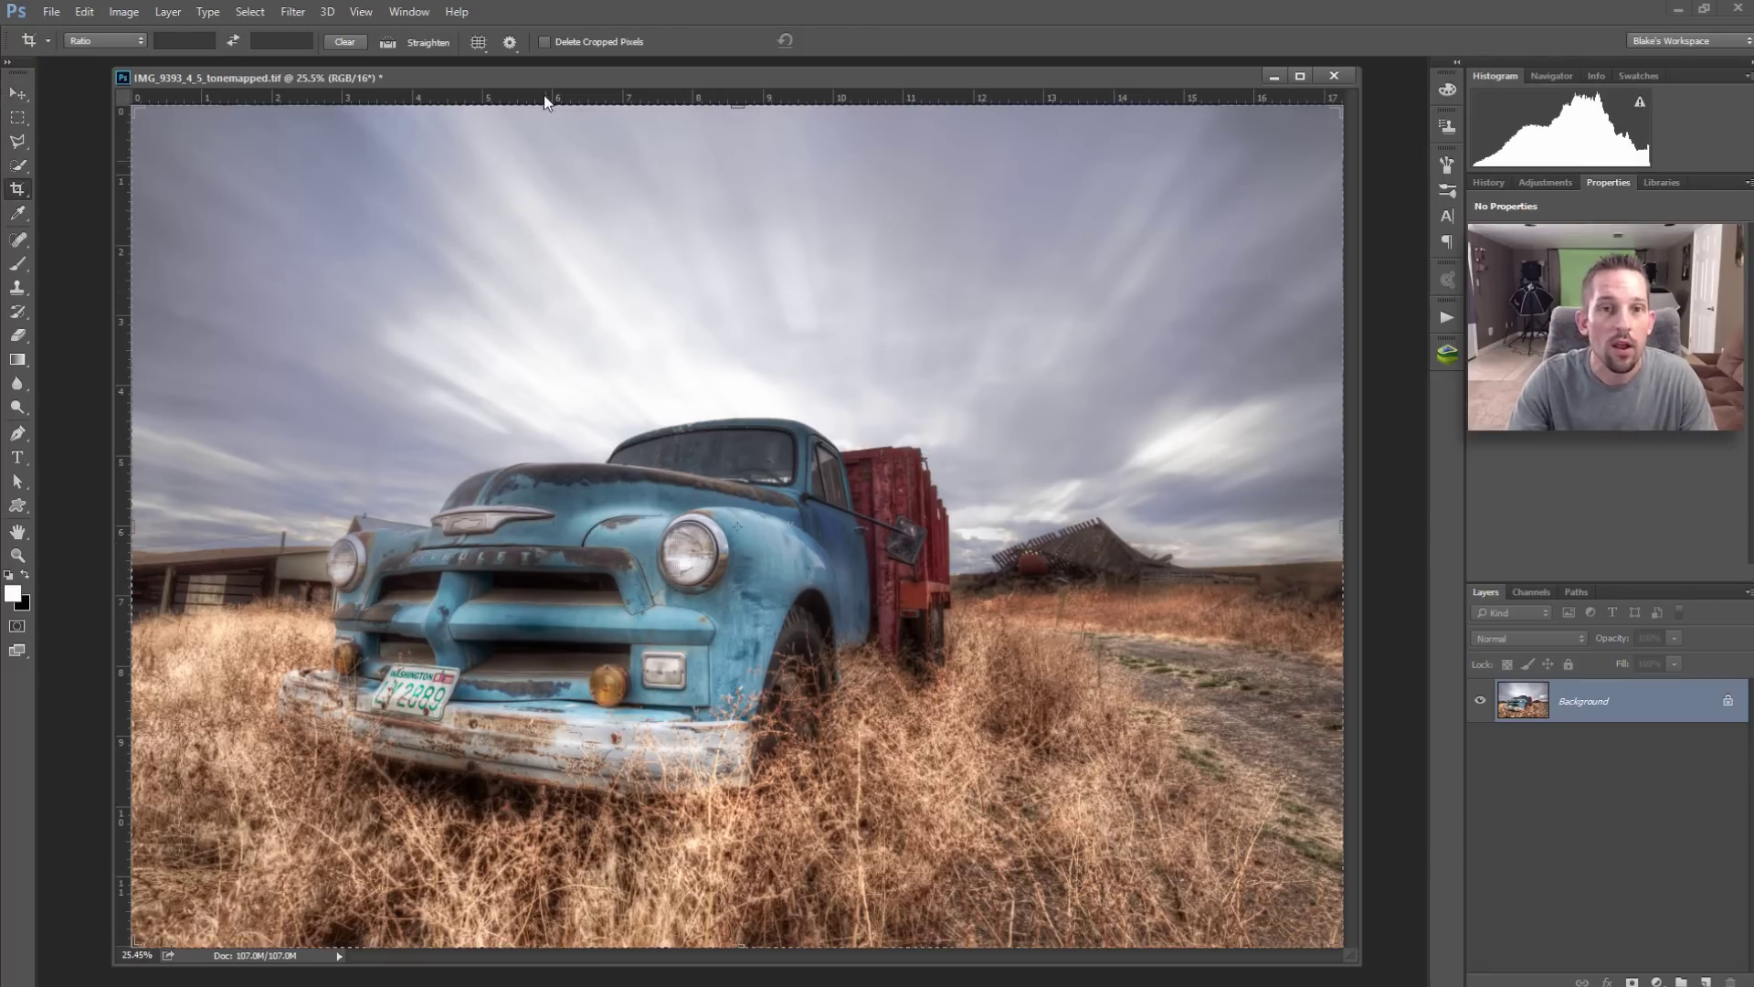
click(564, 40)
drag(228, 223, 1251, 861)
key(Return)
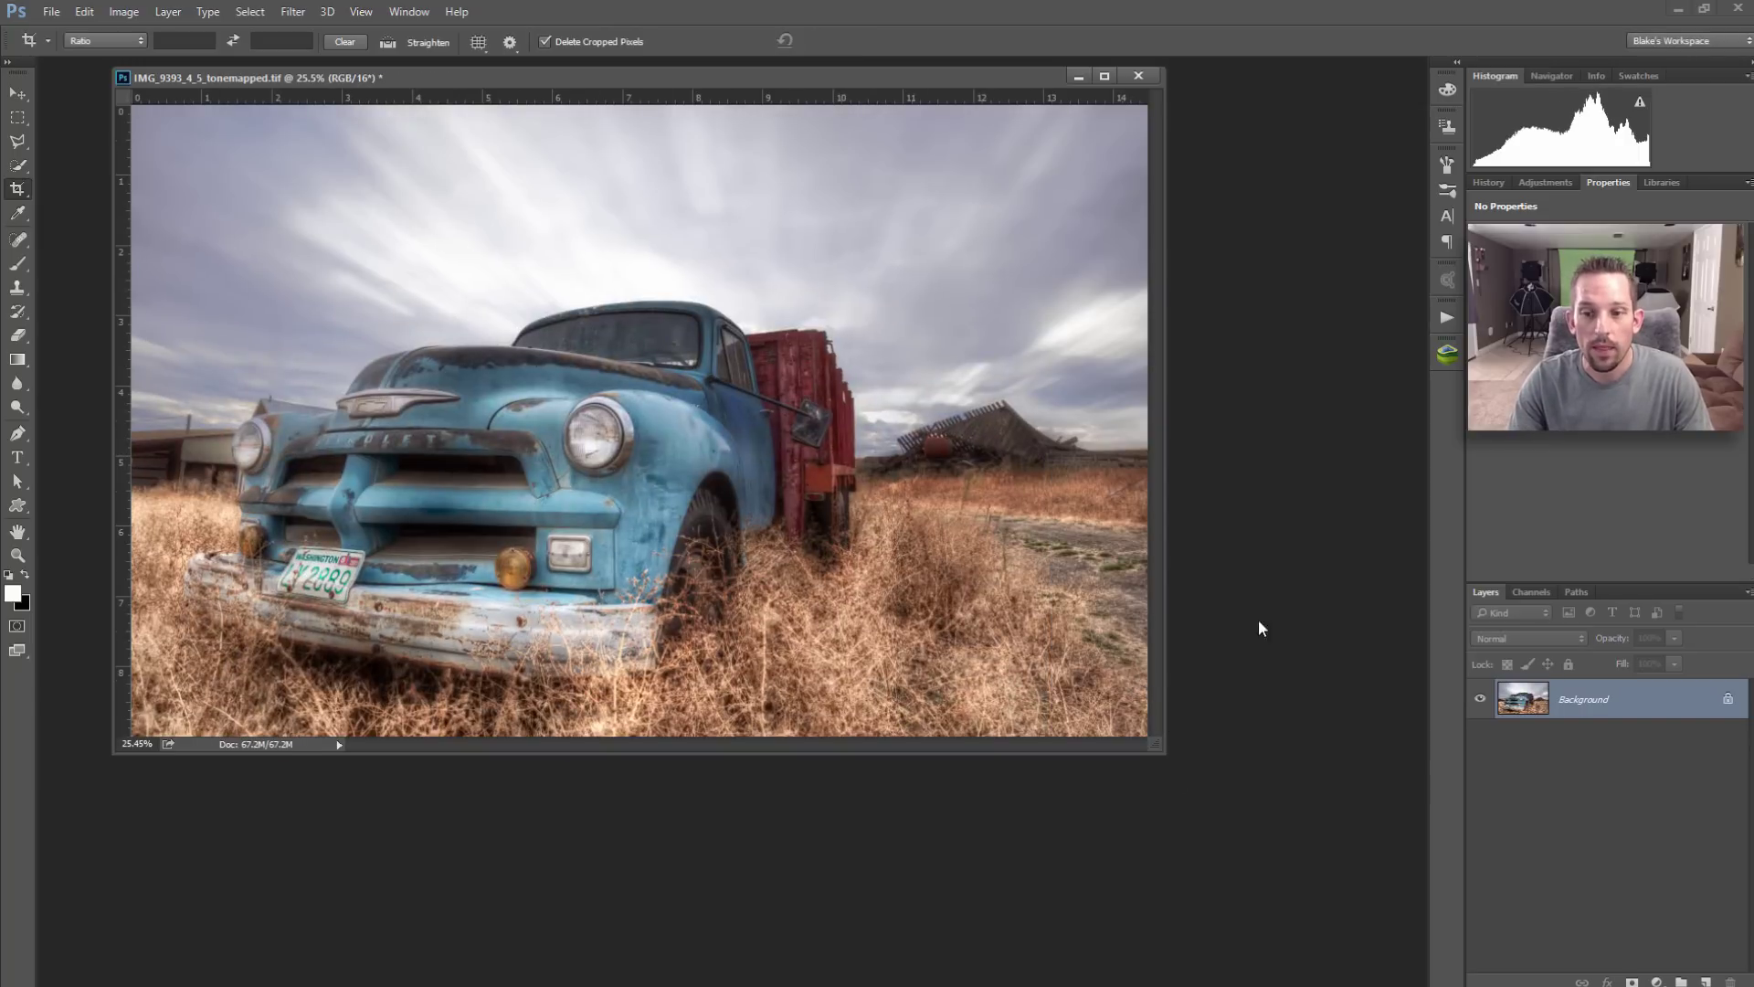
Step: Convert the locked Background into Layer 0 and move it up and left
key(v)
drag(870, 491, 944, 486)
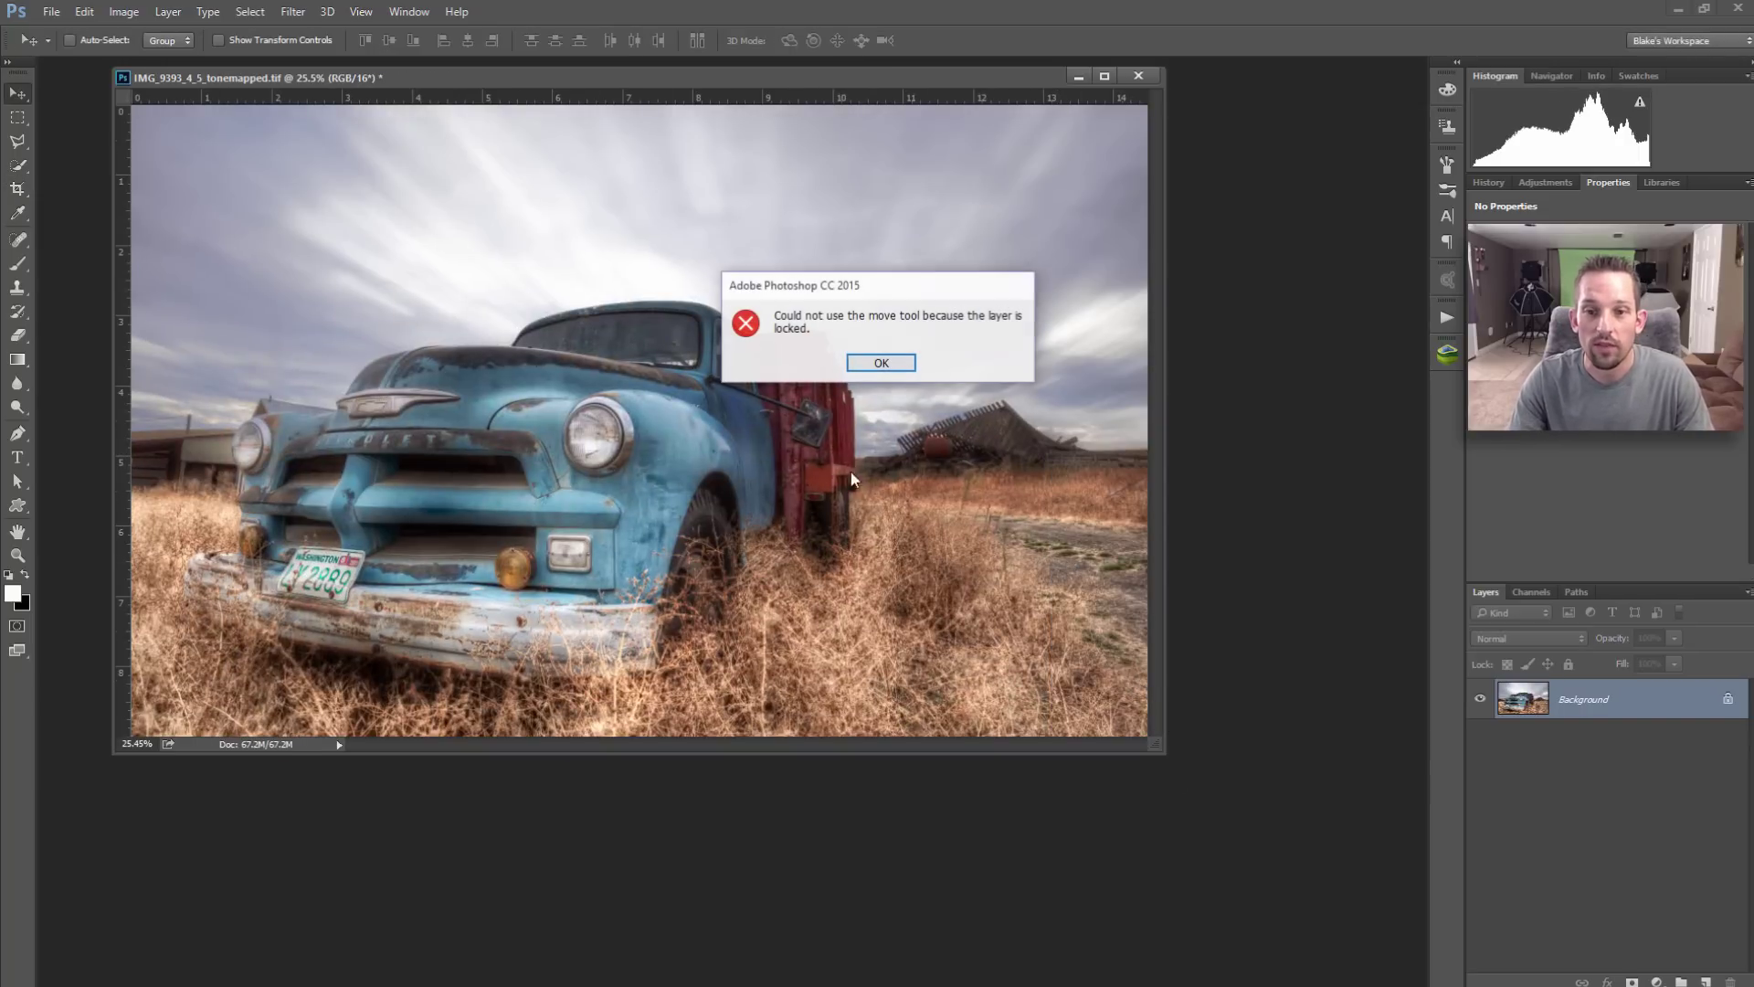
click(883, 363)
double_click(1643, 699)
key(Return)
mouse_move(982, 488)
mouse_down()
mouse_move(944, 387)
mouse_move(905, 599)
mouse_move(1003, 626)
mouse_move(992, 470)
mouse_move(956, 474)
mouse_up()
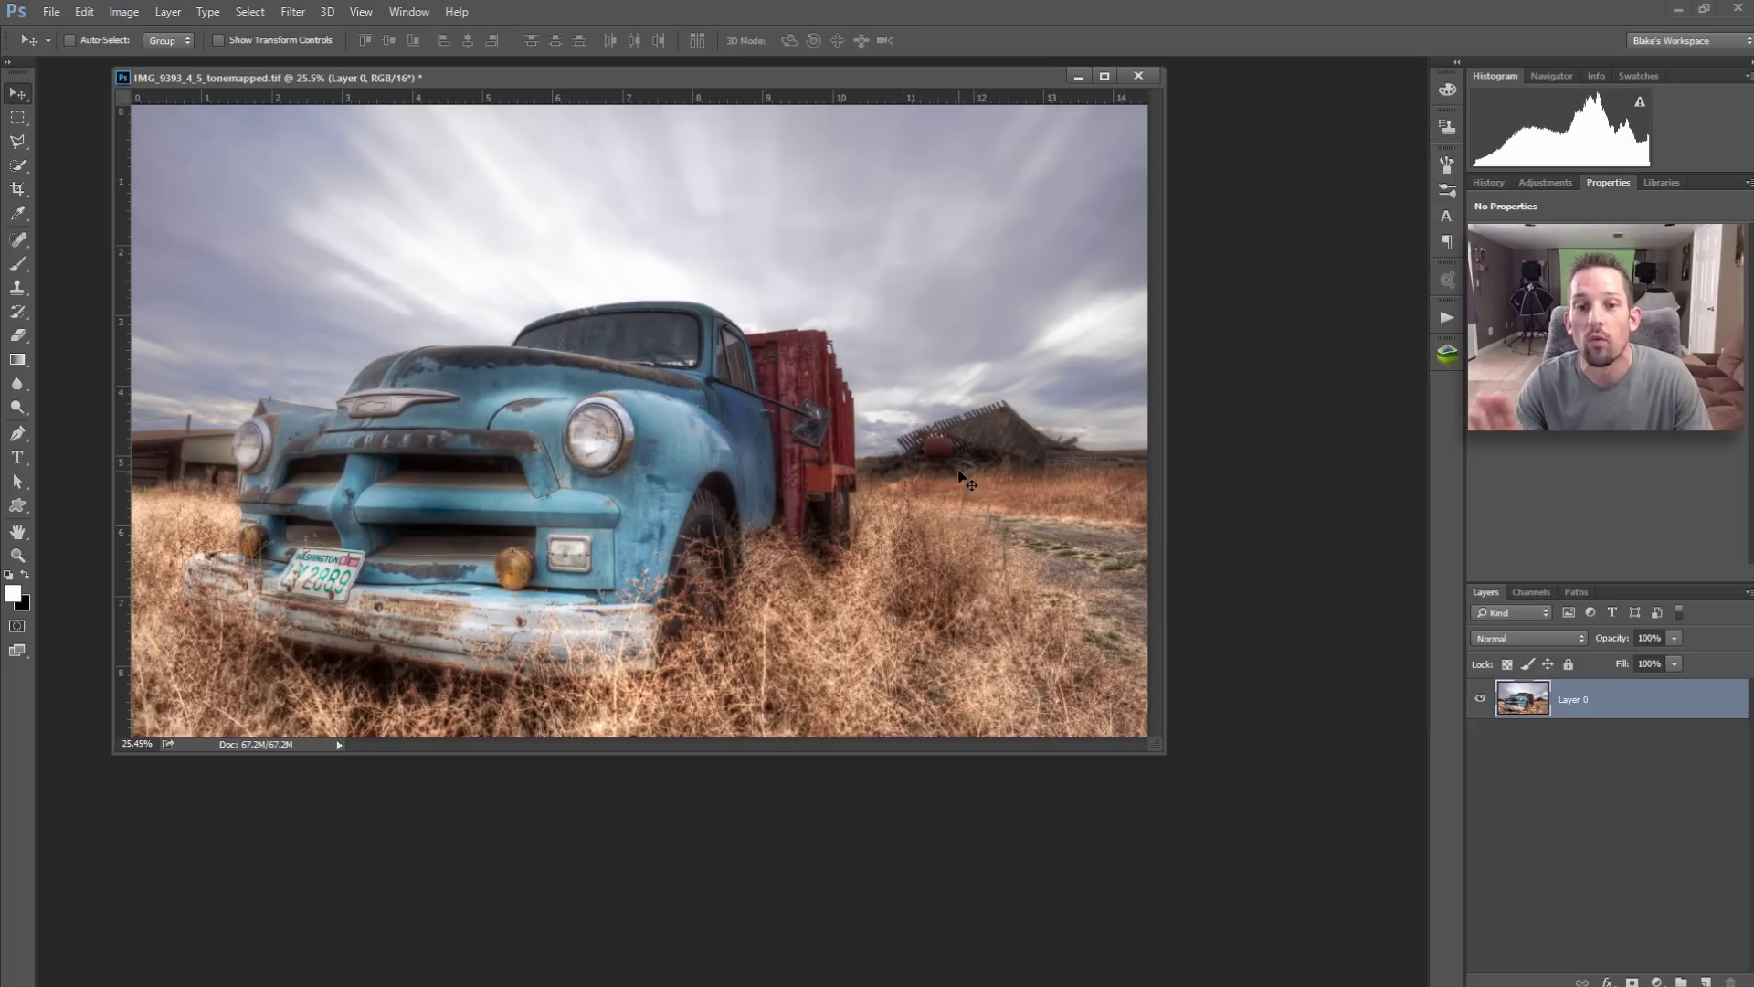
Step: Undo back to the uncropped Background and uncheck Delete Cropped Pixels
key(ctrl+alt+z)
key(ctrl+alt+z)
key(ctrl+alt+z)
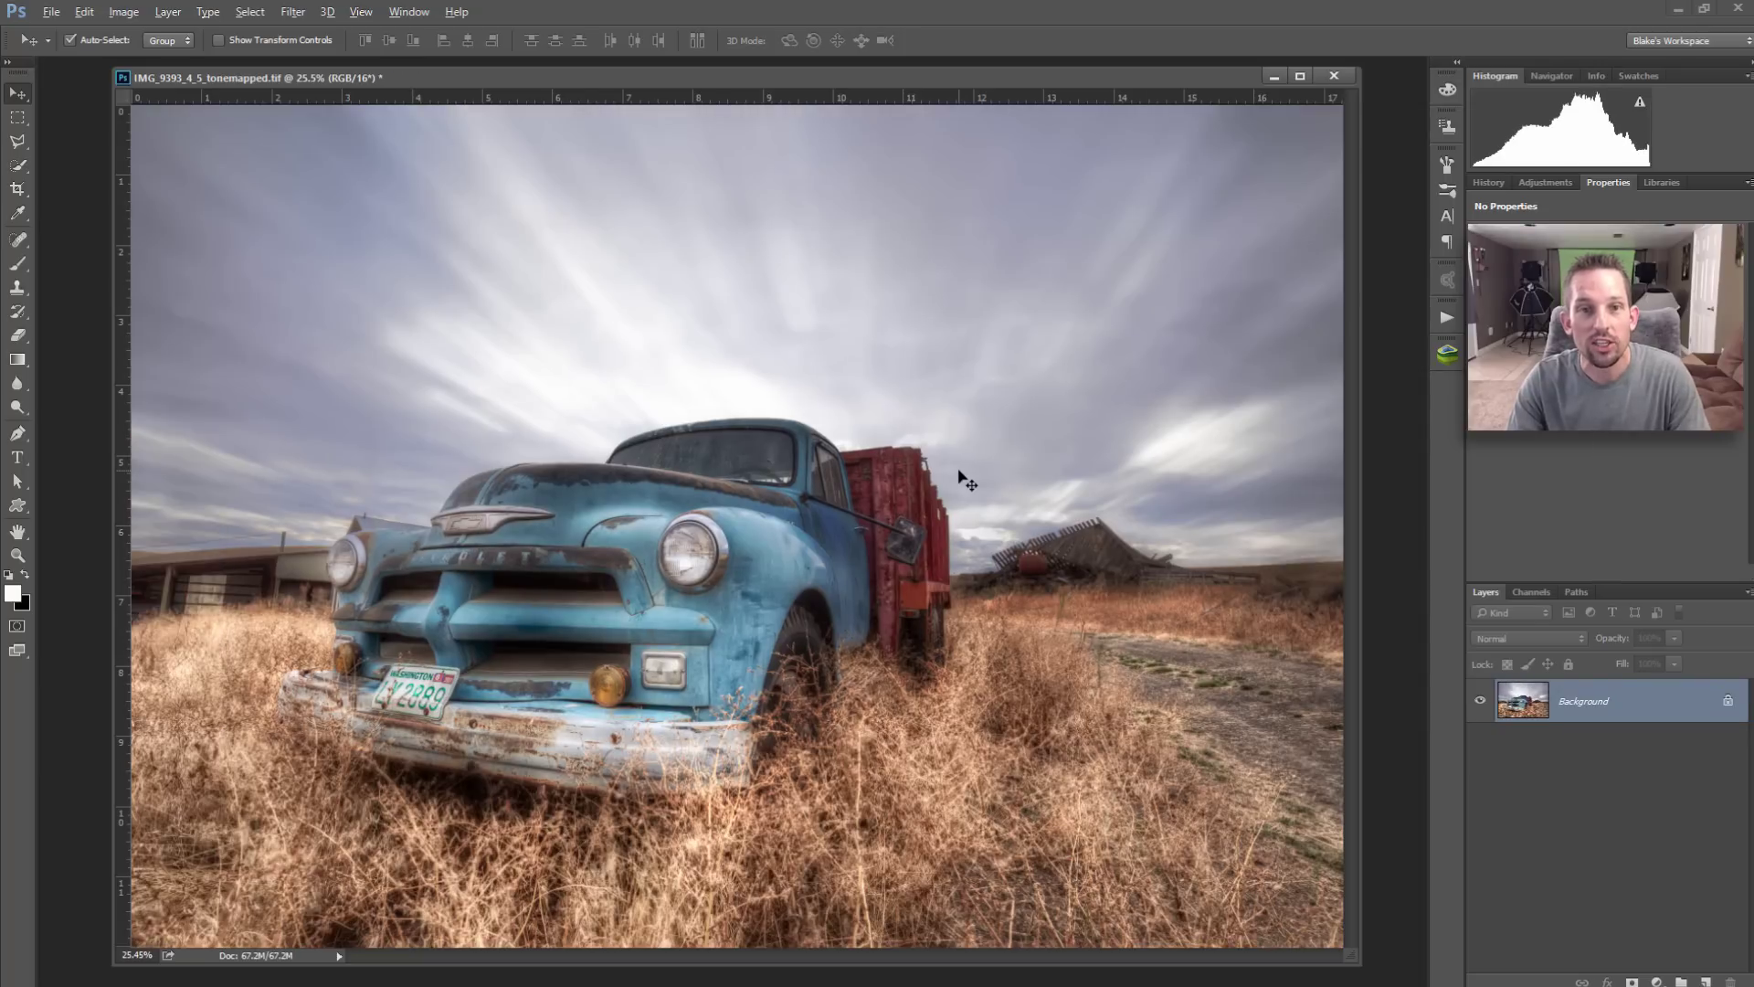
key(c)
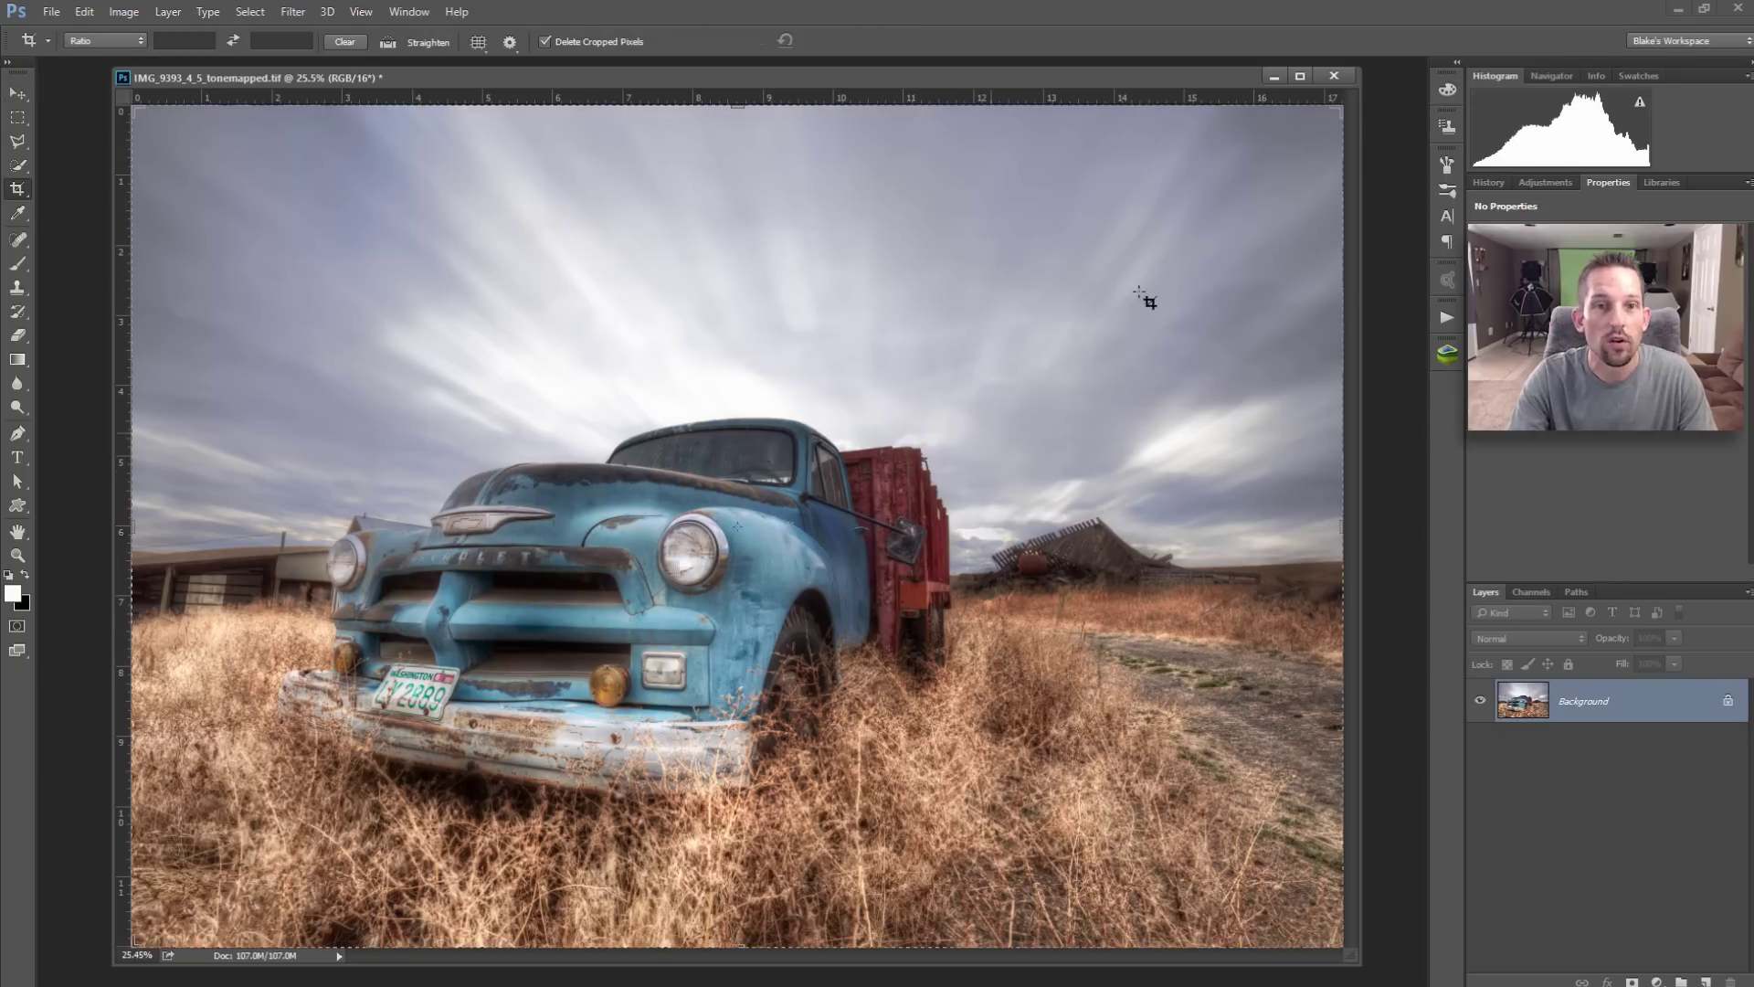
click(547, 39)
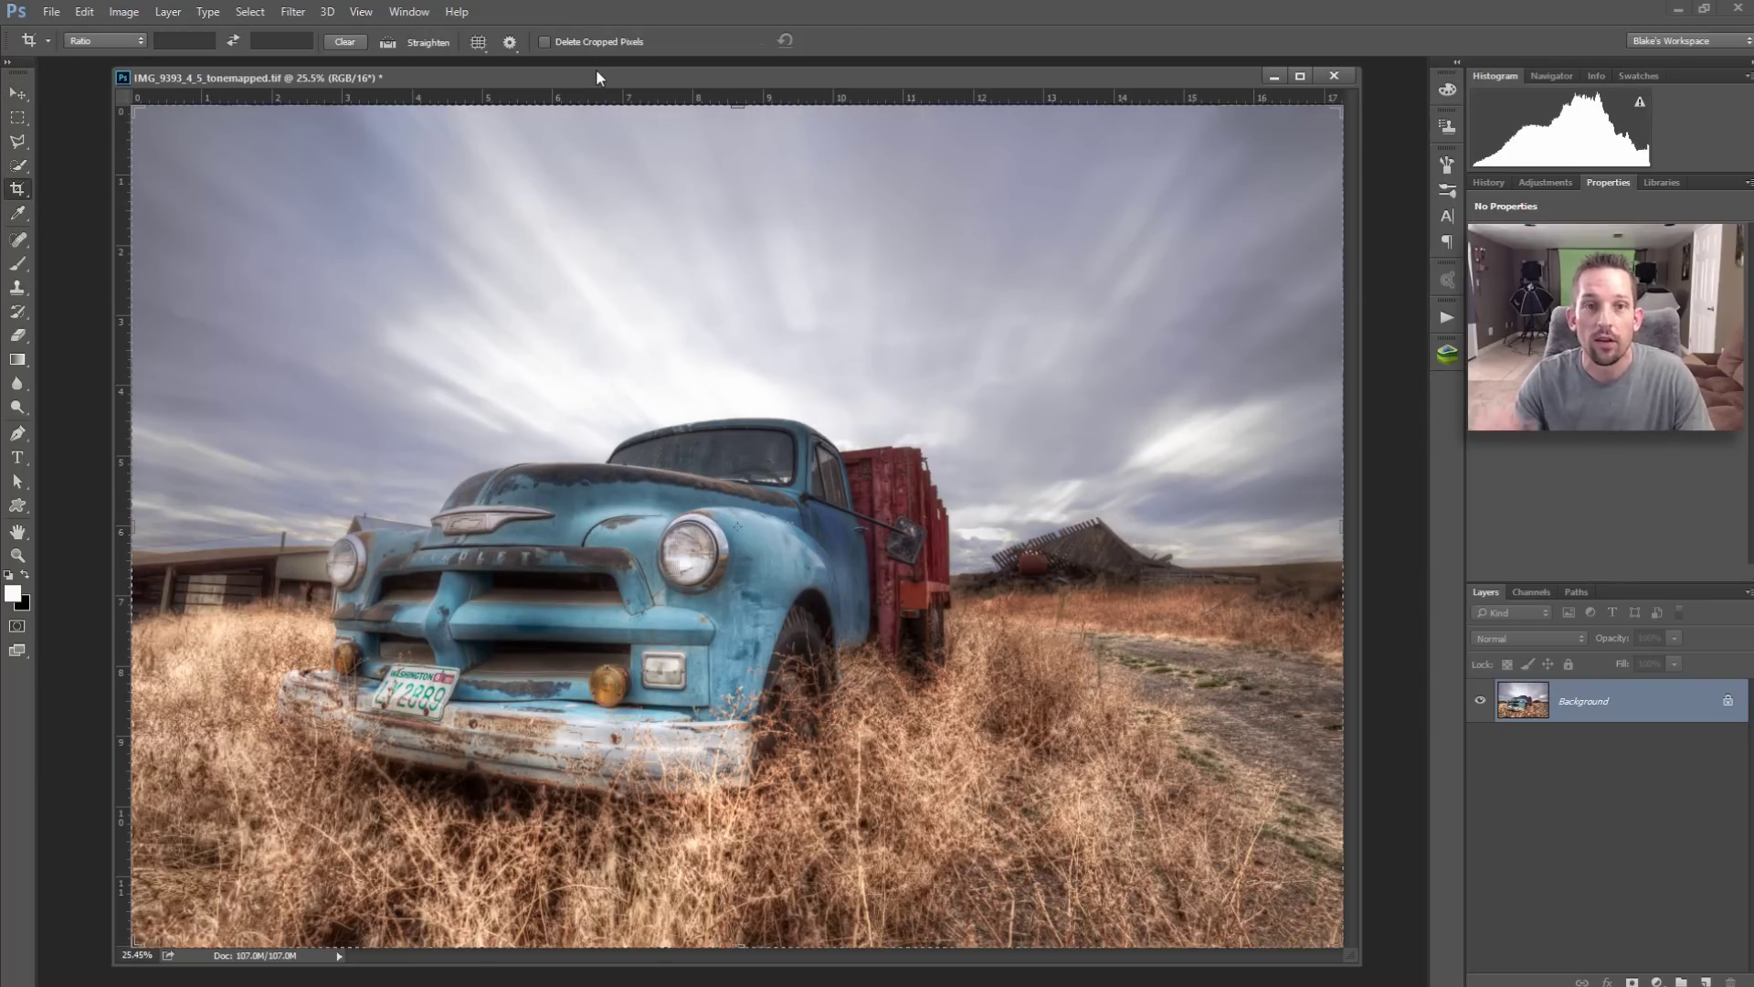
click(546, 43)
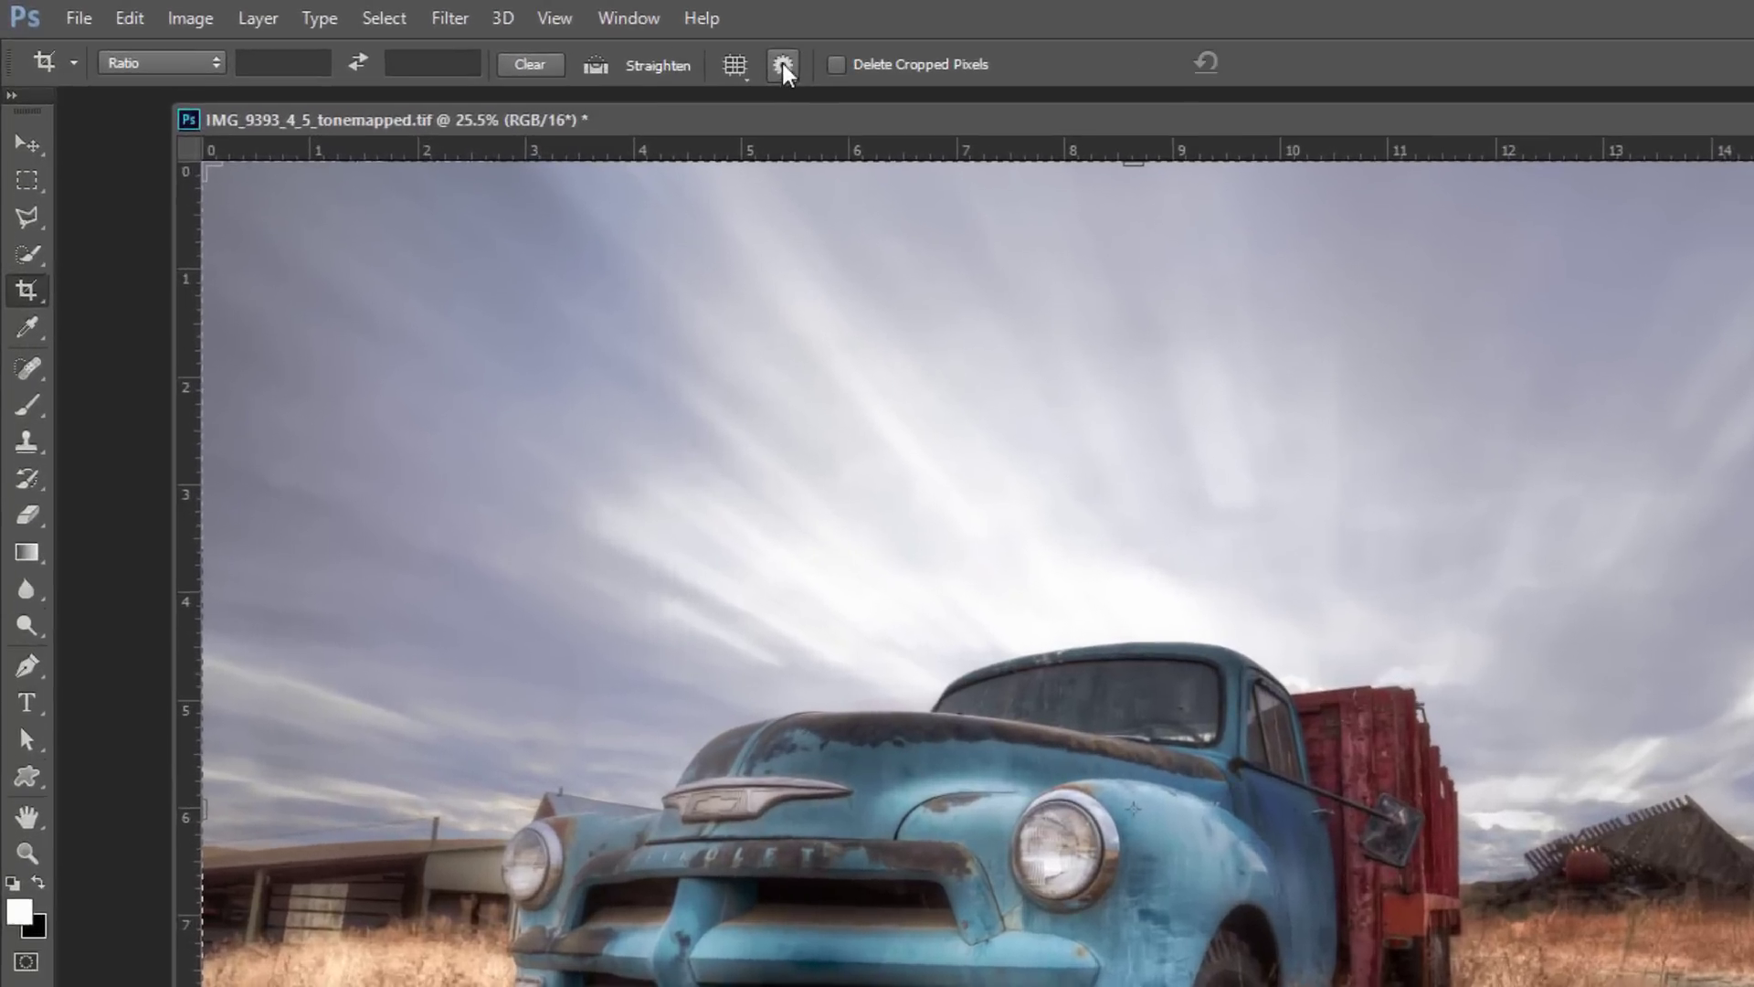
Step: Start a default-mode crop, shrinking it from the top-left and shifting the photo right
click(513, 45)
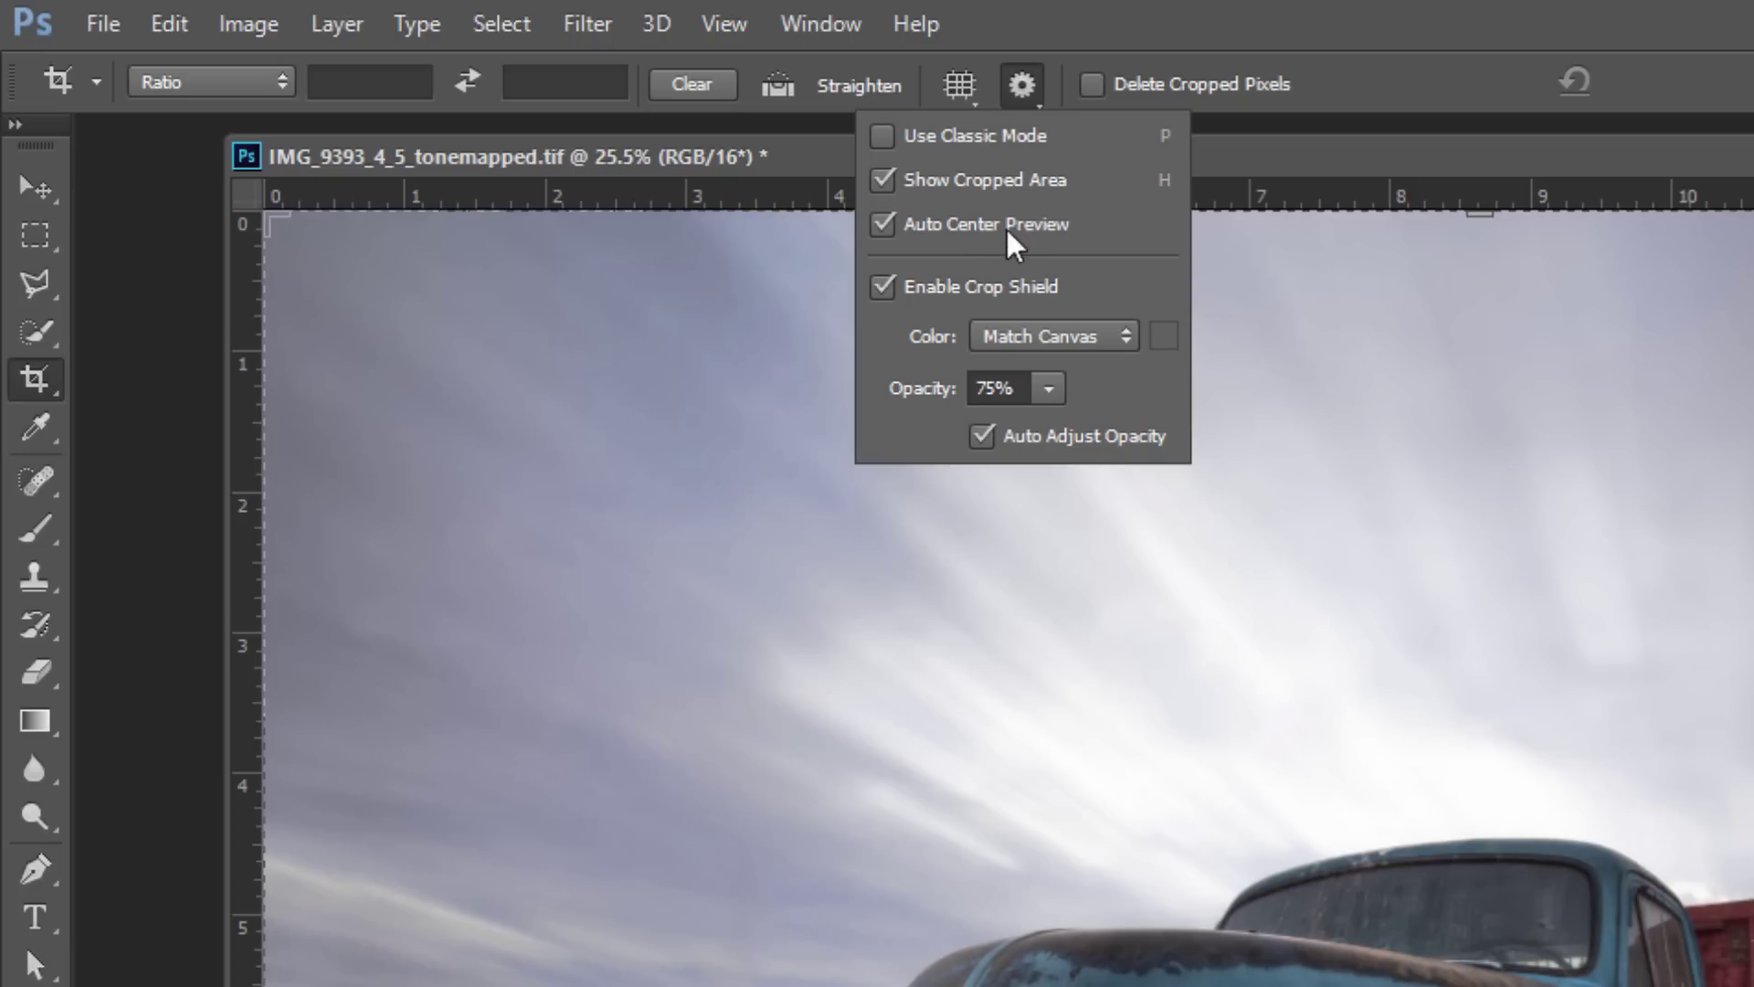
click(1259, 166)
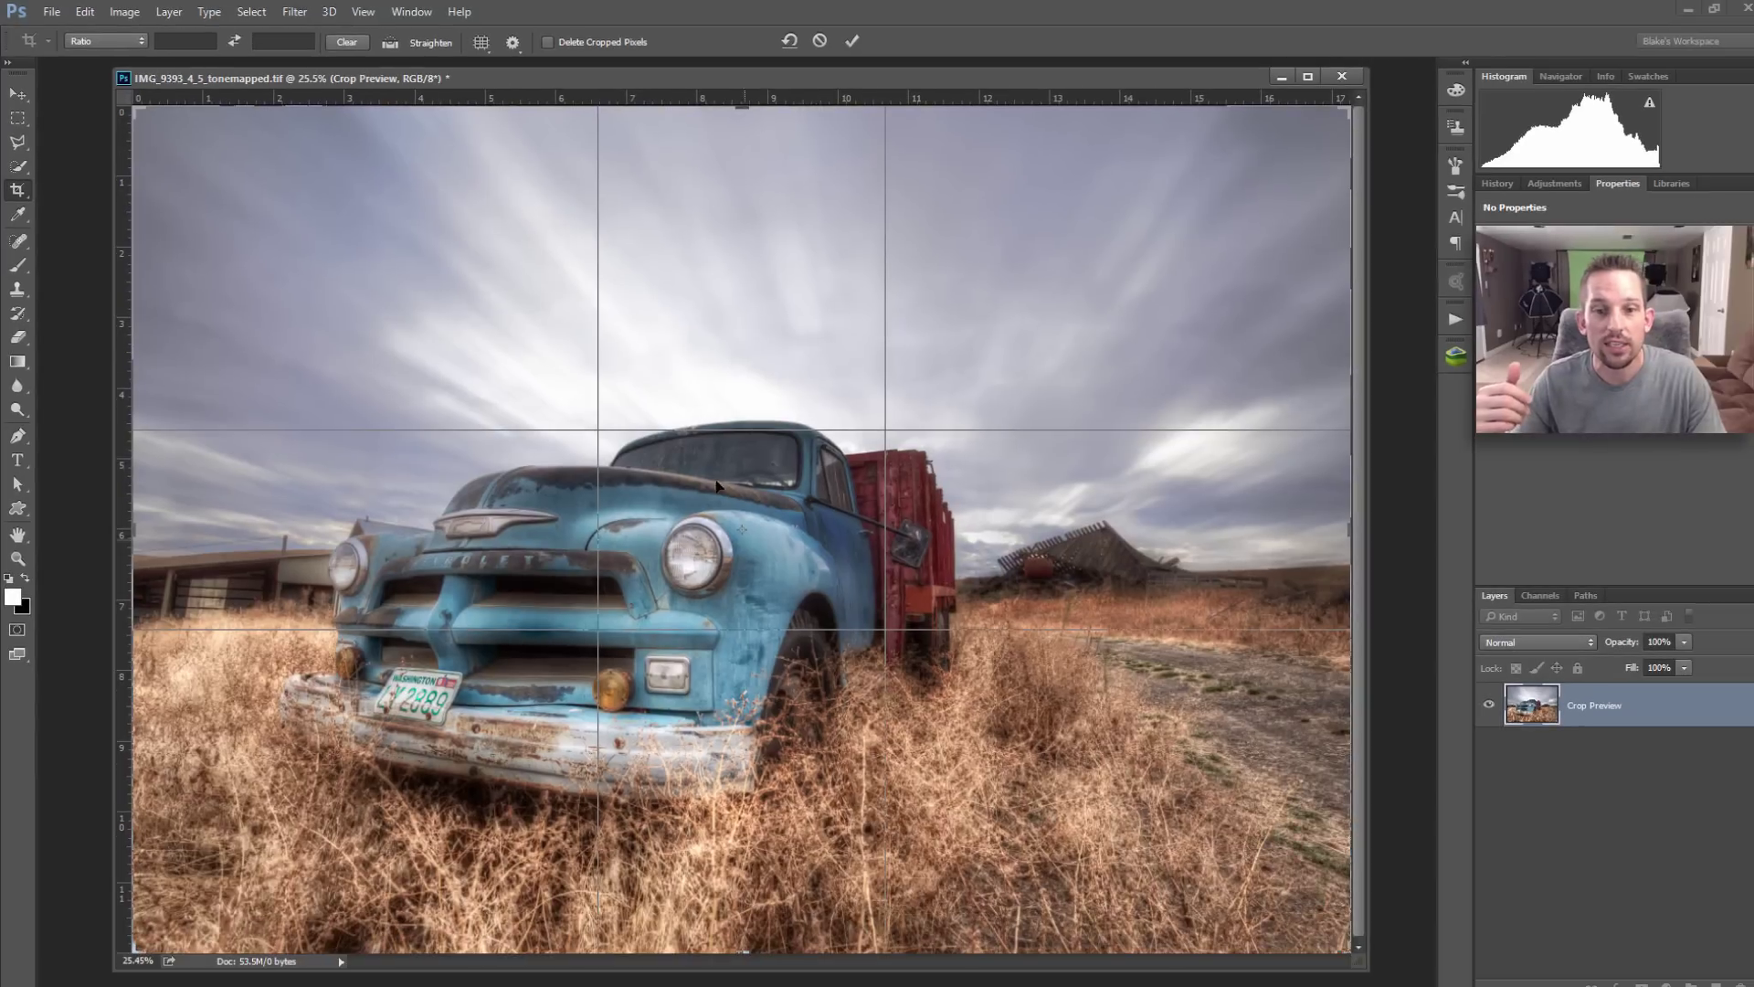
drag(133, 107, 225, 148)
drag(380, 266, 574, 317)
Step: Enable Use Classic Mode and drag the crop box around over the fixed photo
click(512, 43)
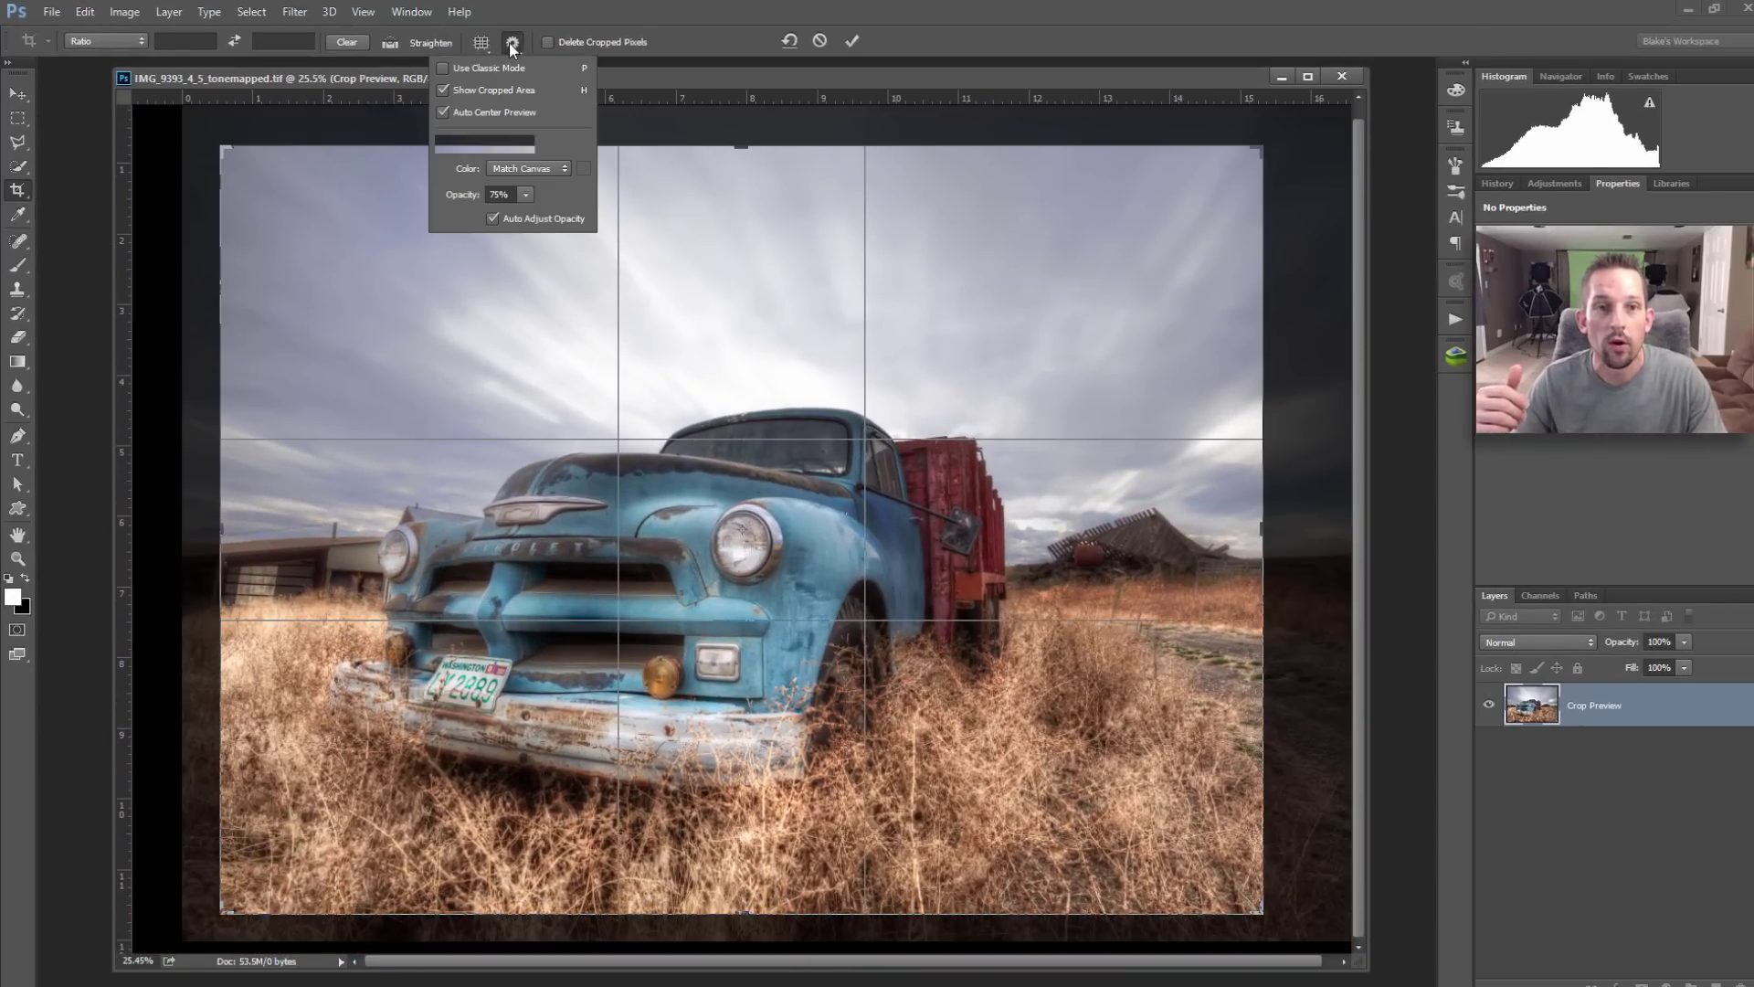
click(481, 69)
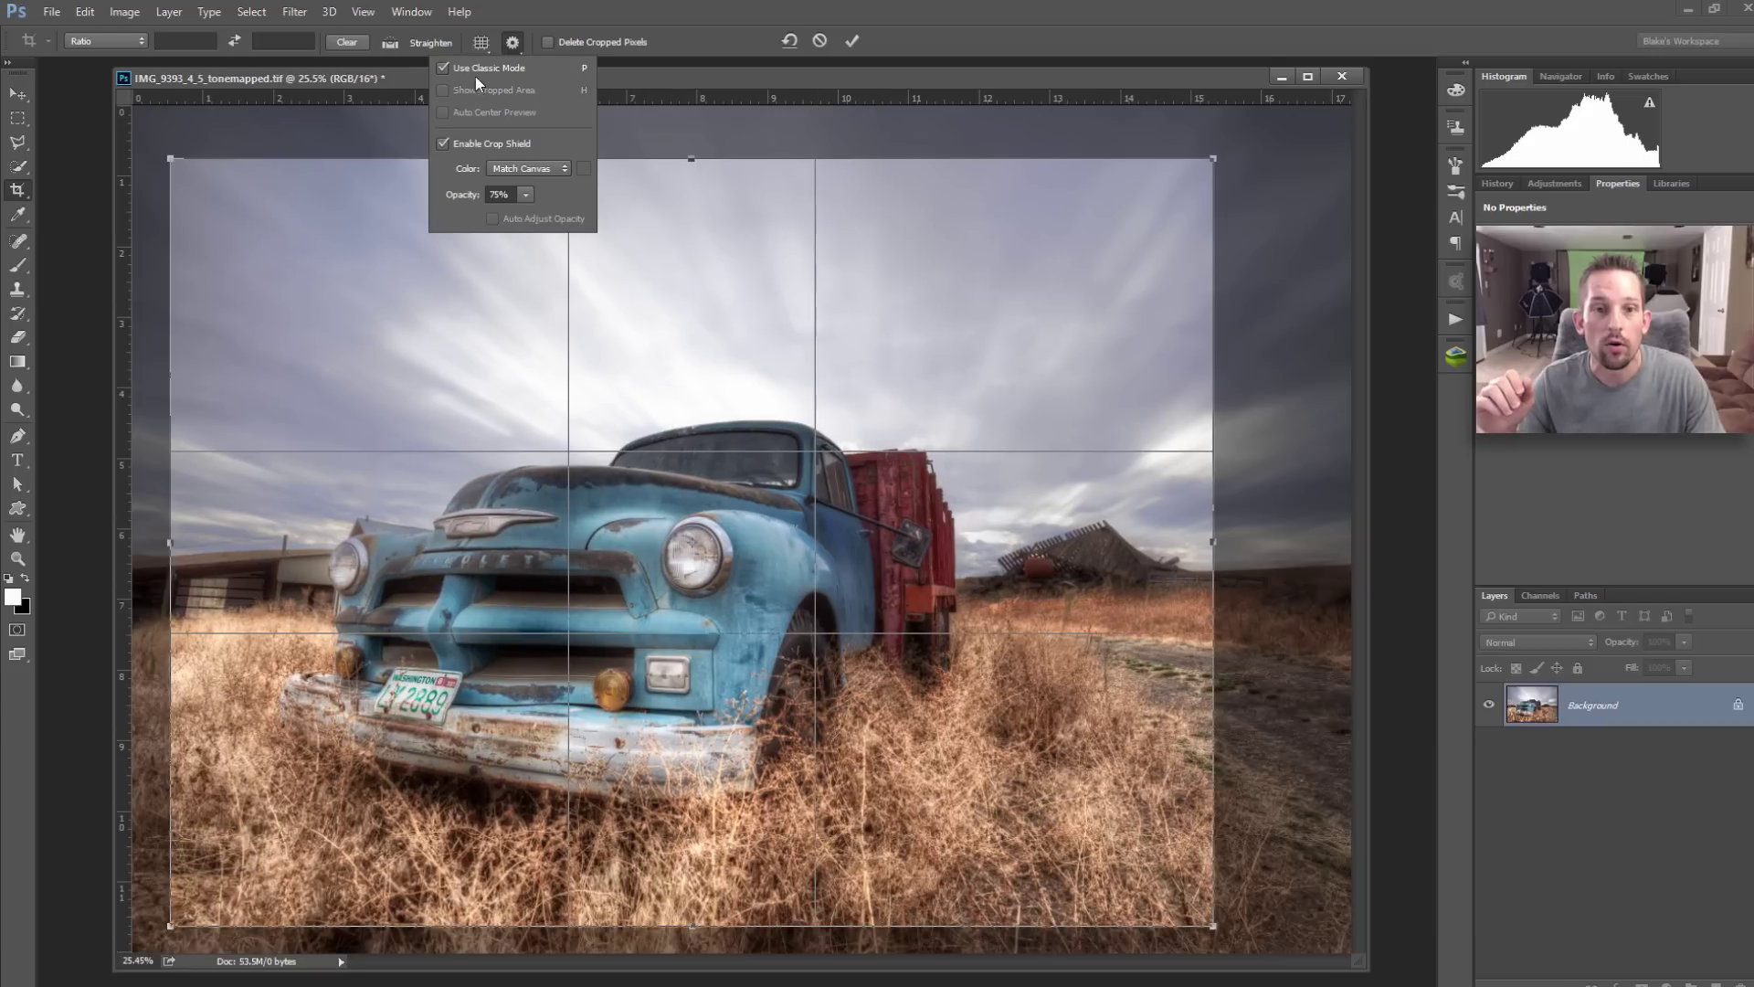
drag(618, 332, 610, 270)
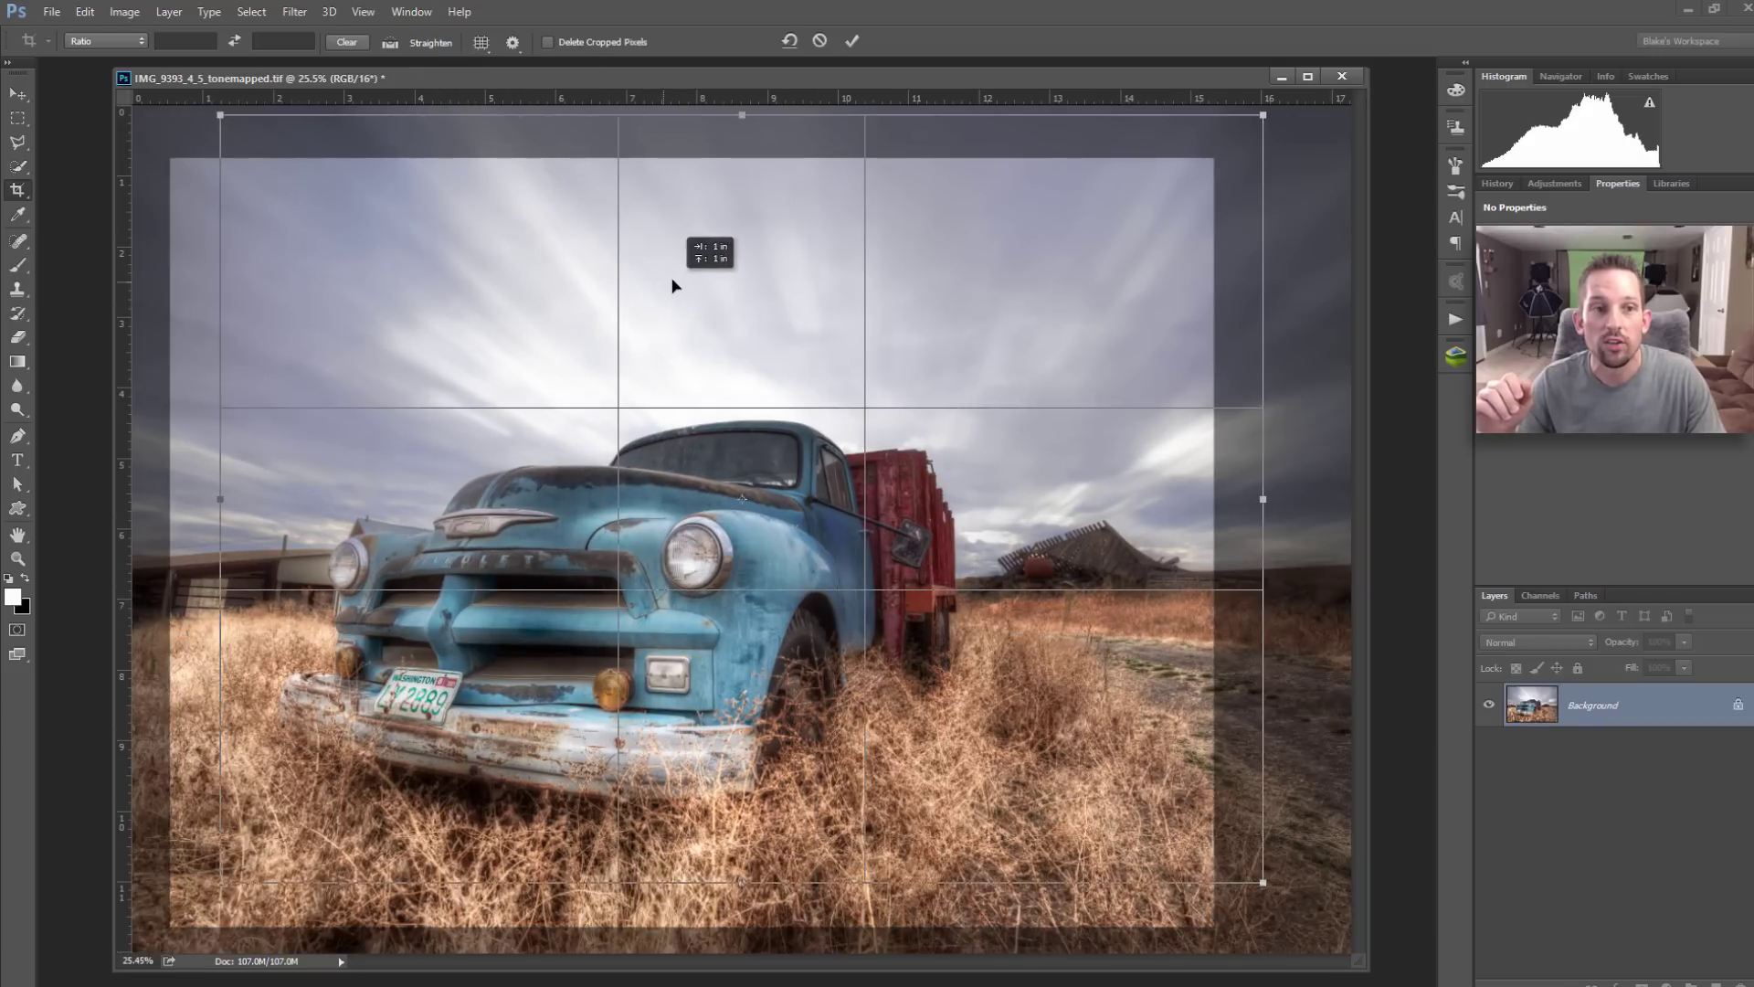
mouse_move(661, 290)
mouse_down()
mouse_move(490, 255)
mouse_move(447, 274)
mouse_move(627, 234)
mouse_move(643, 240)
mouse_move(440, 260)
mouse_move(687, 293)
mouse_up()
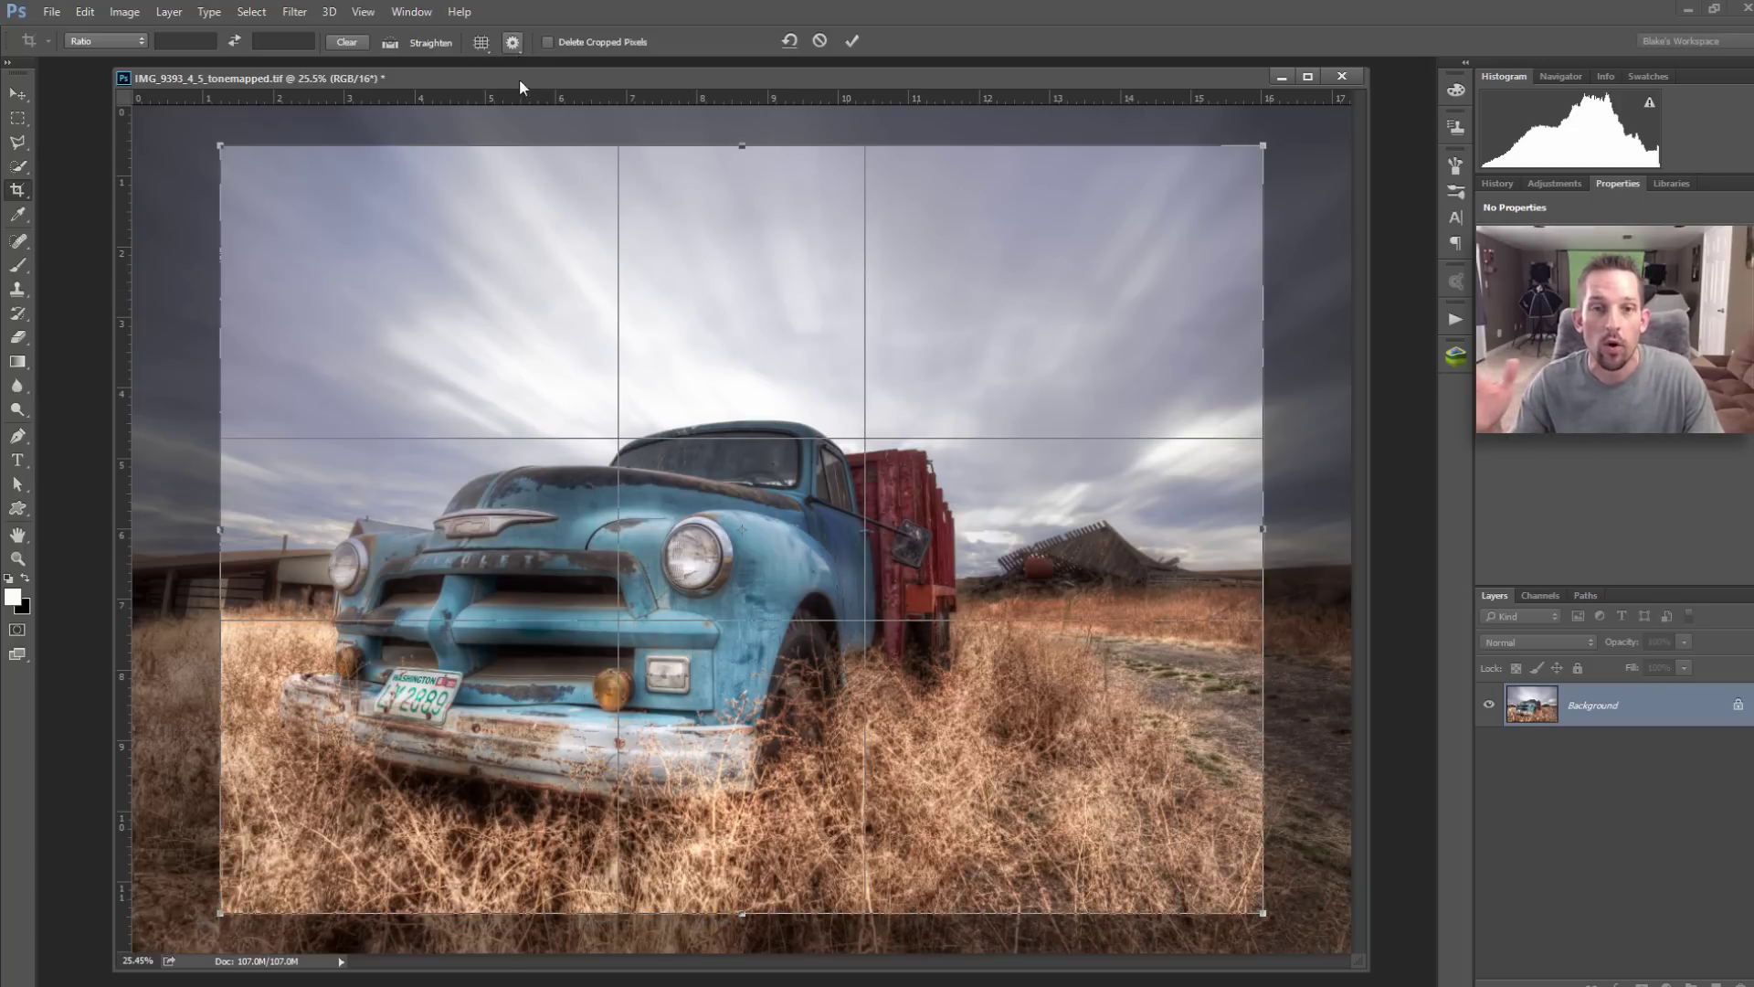
drag(513, 161, 450, 234)
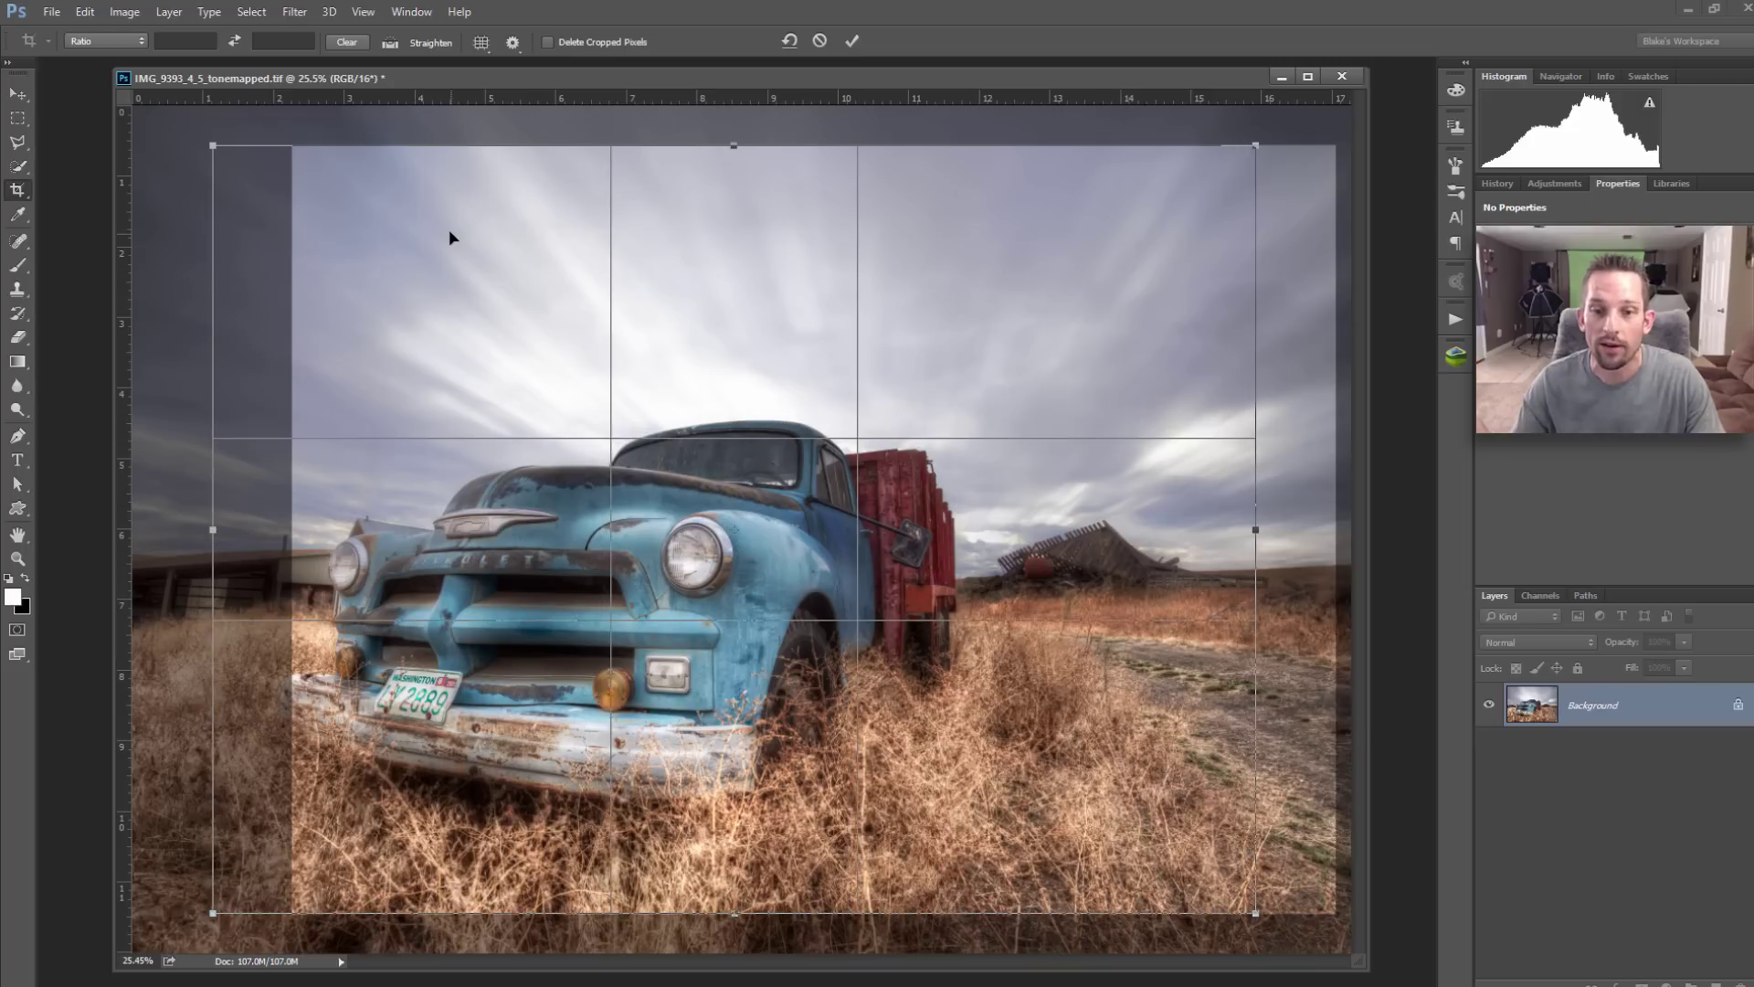
Step: Uncheck Use Classic Mode, slide the photo under the crop box, then cancel the crop
click(512, 43)
click(501, 67)
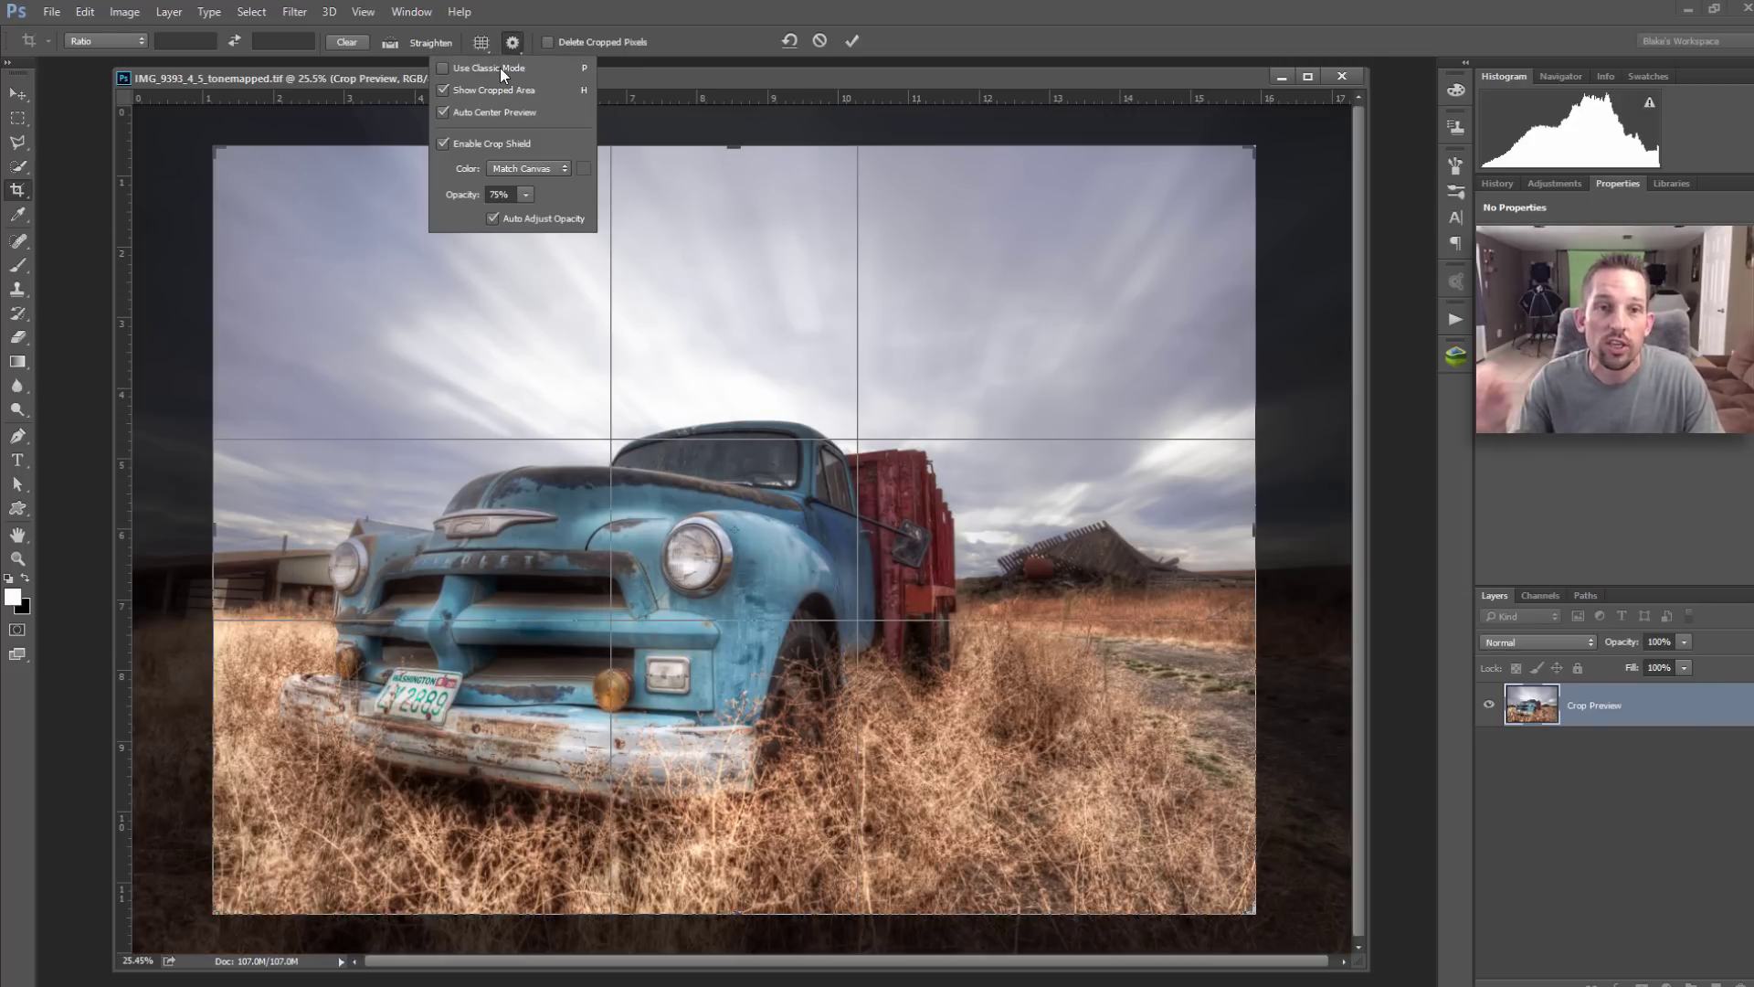
mouse_move(388, 321)
mouse_down()
mouse_move(439, 313)
mouse_move(341, 347)
mouse_move(407, 402)
mouse_move(461, 311)
mouse_move(395, 223)
mouse_move(239, 350)
mouse_move(334, 405)
mouse_move(413, 329)
mouse_up()
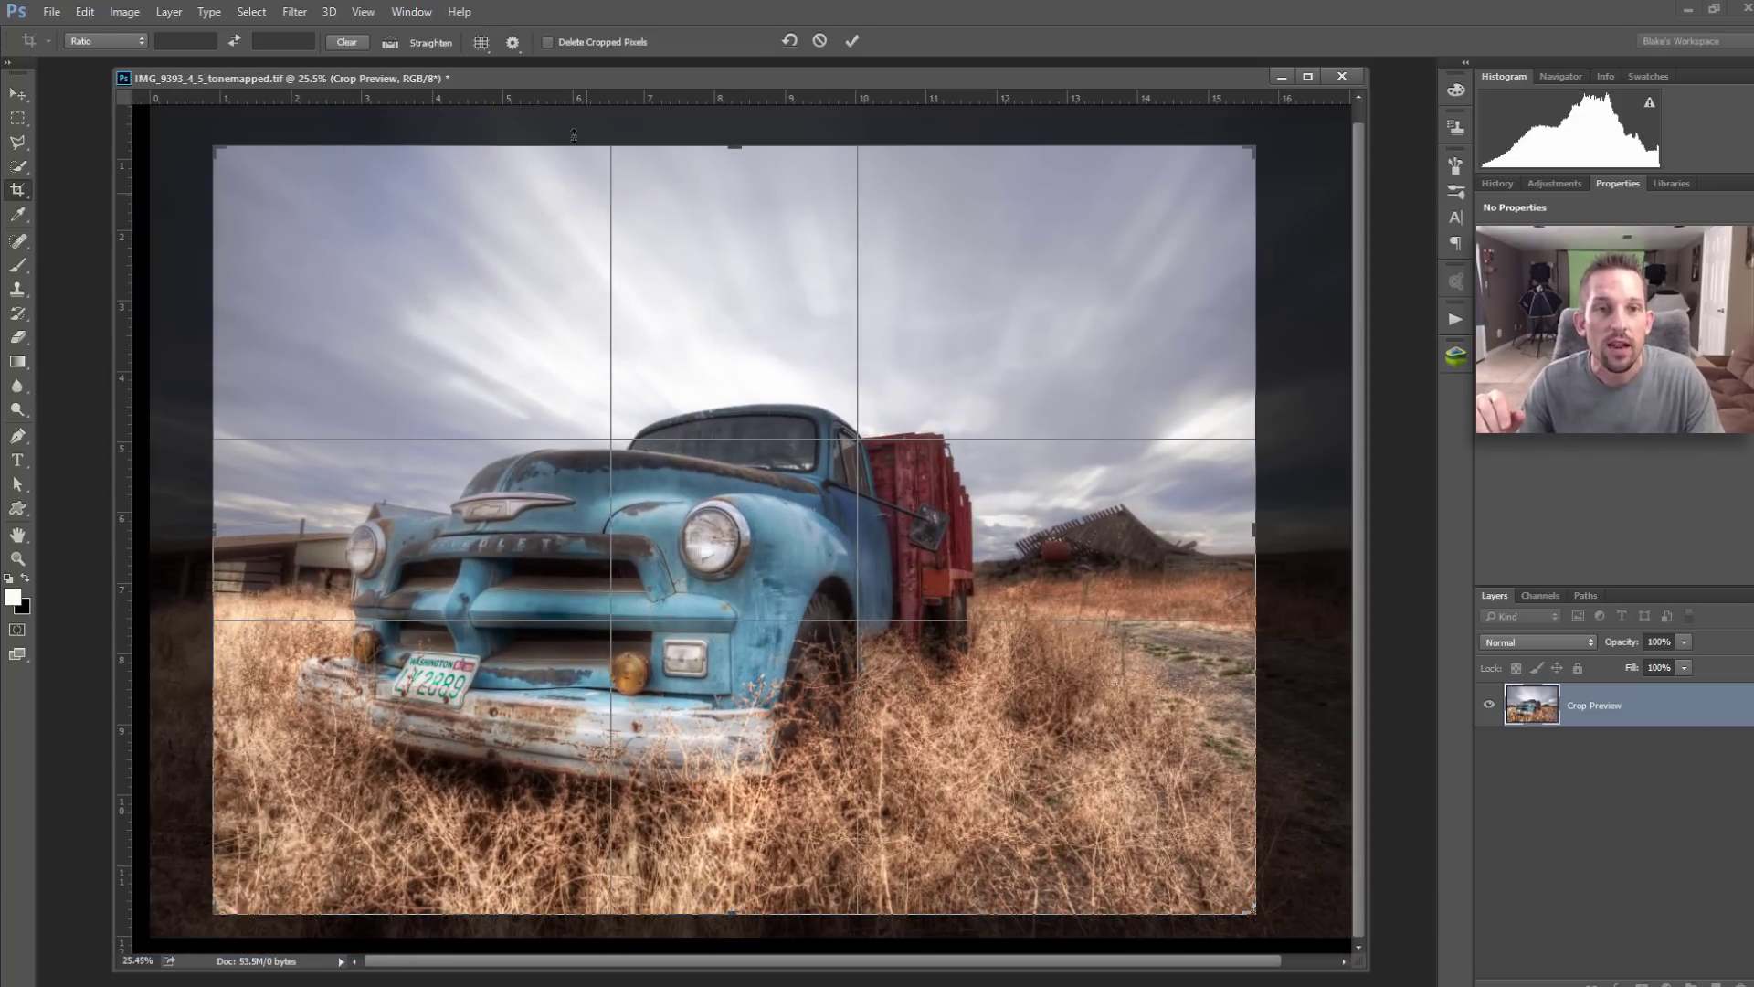
key(Escape)
Step: Confirm classic mode is off and start a fresh crop preview over the whole photo
click(512, 42)
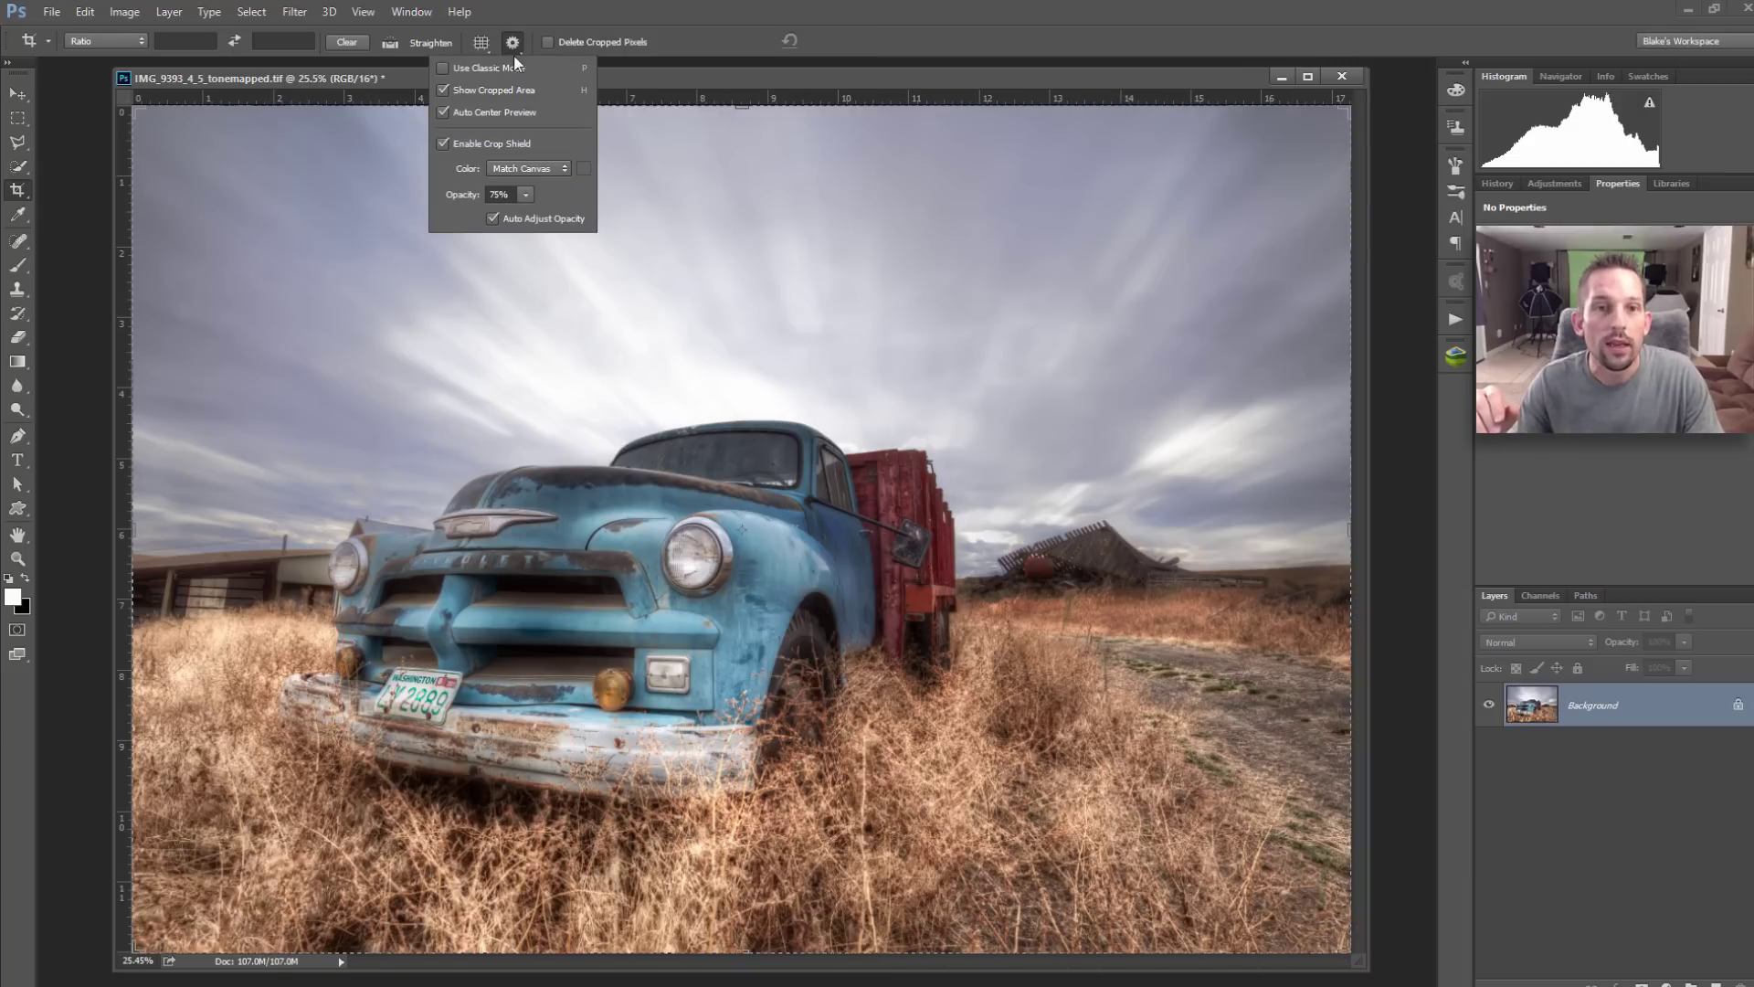
click(642, 238)
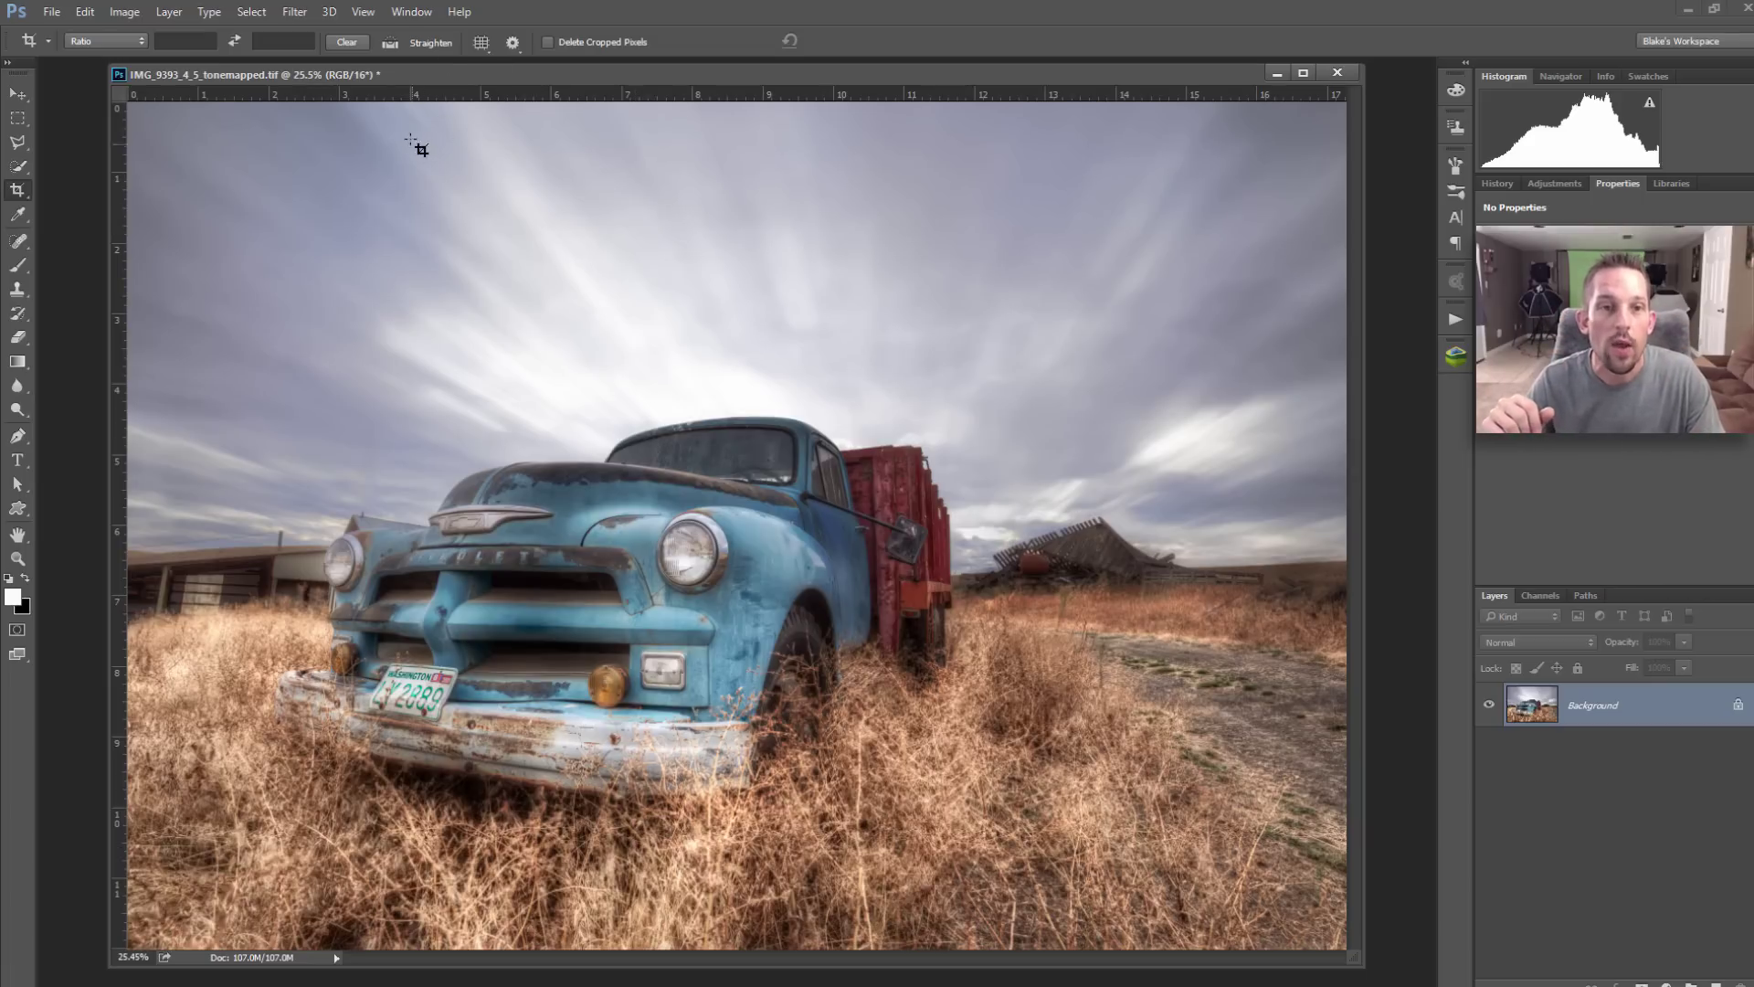
click(512, 42)
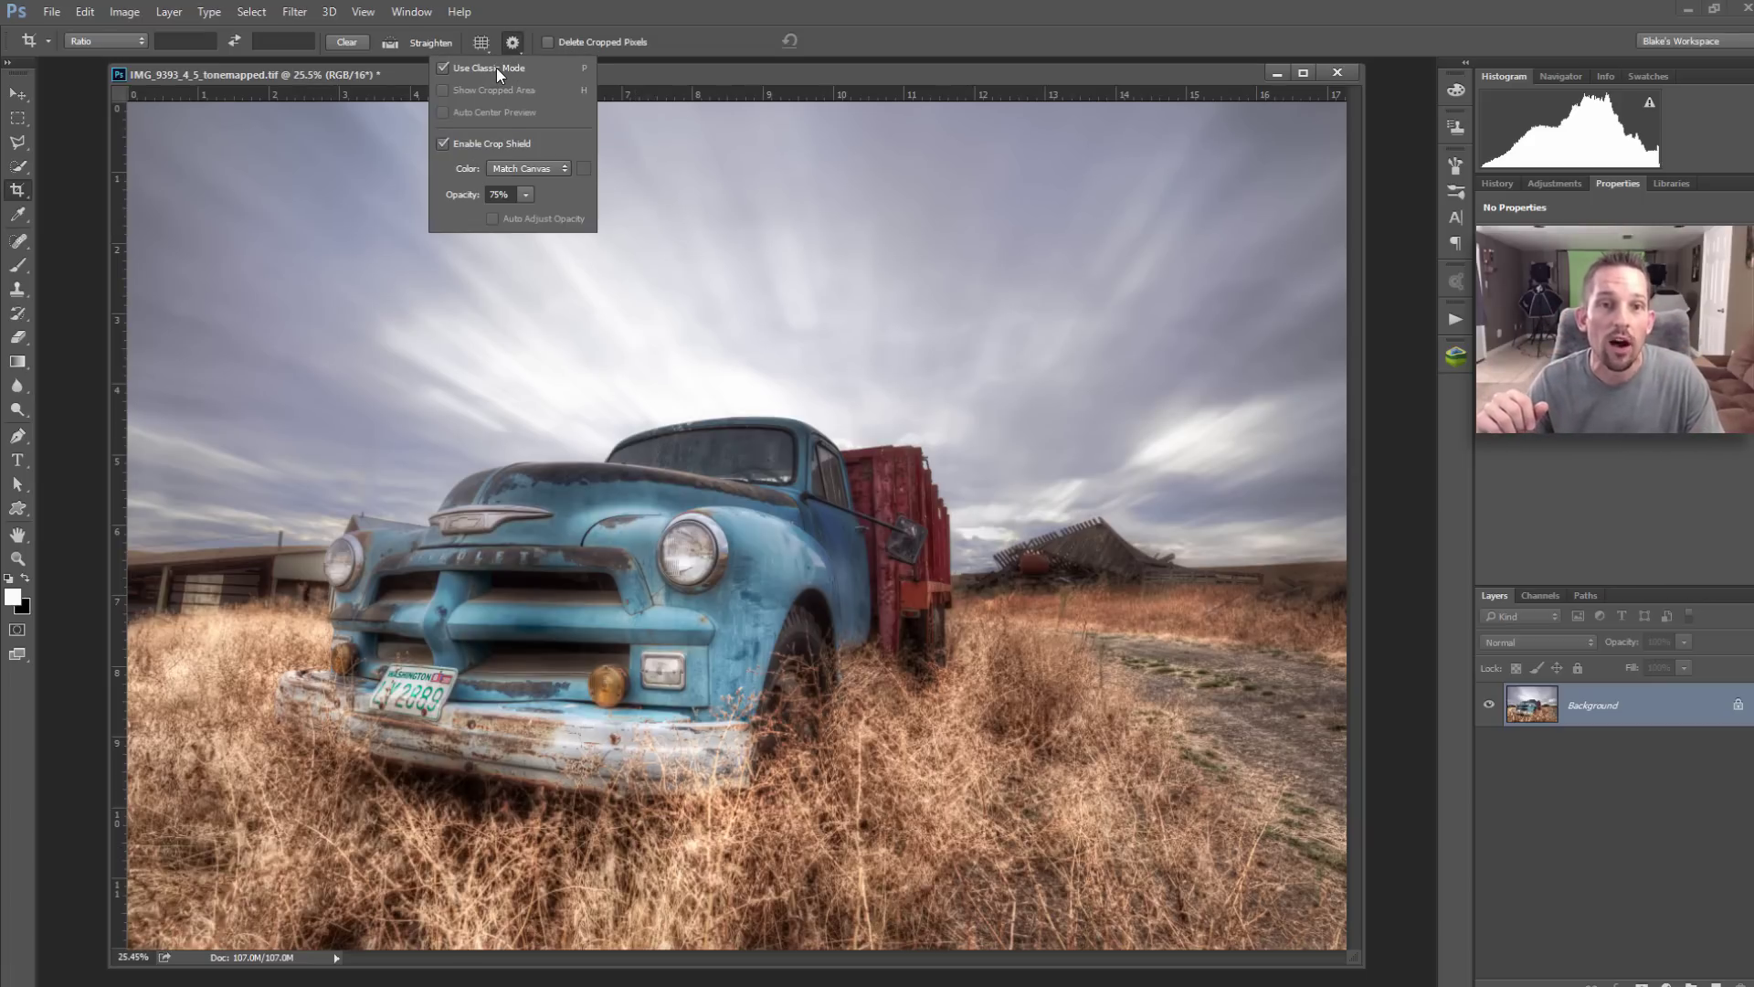
click(496, 68)
click(655, 239)
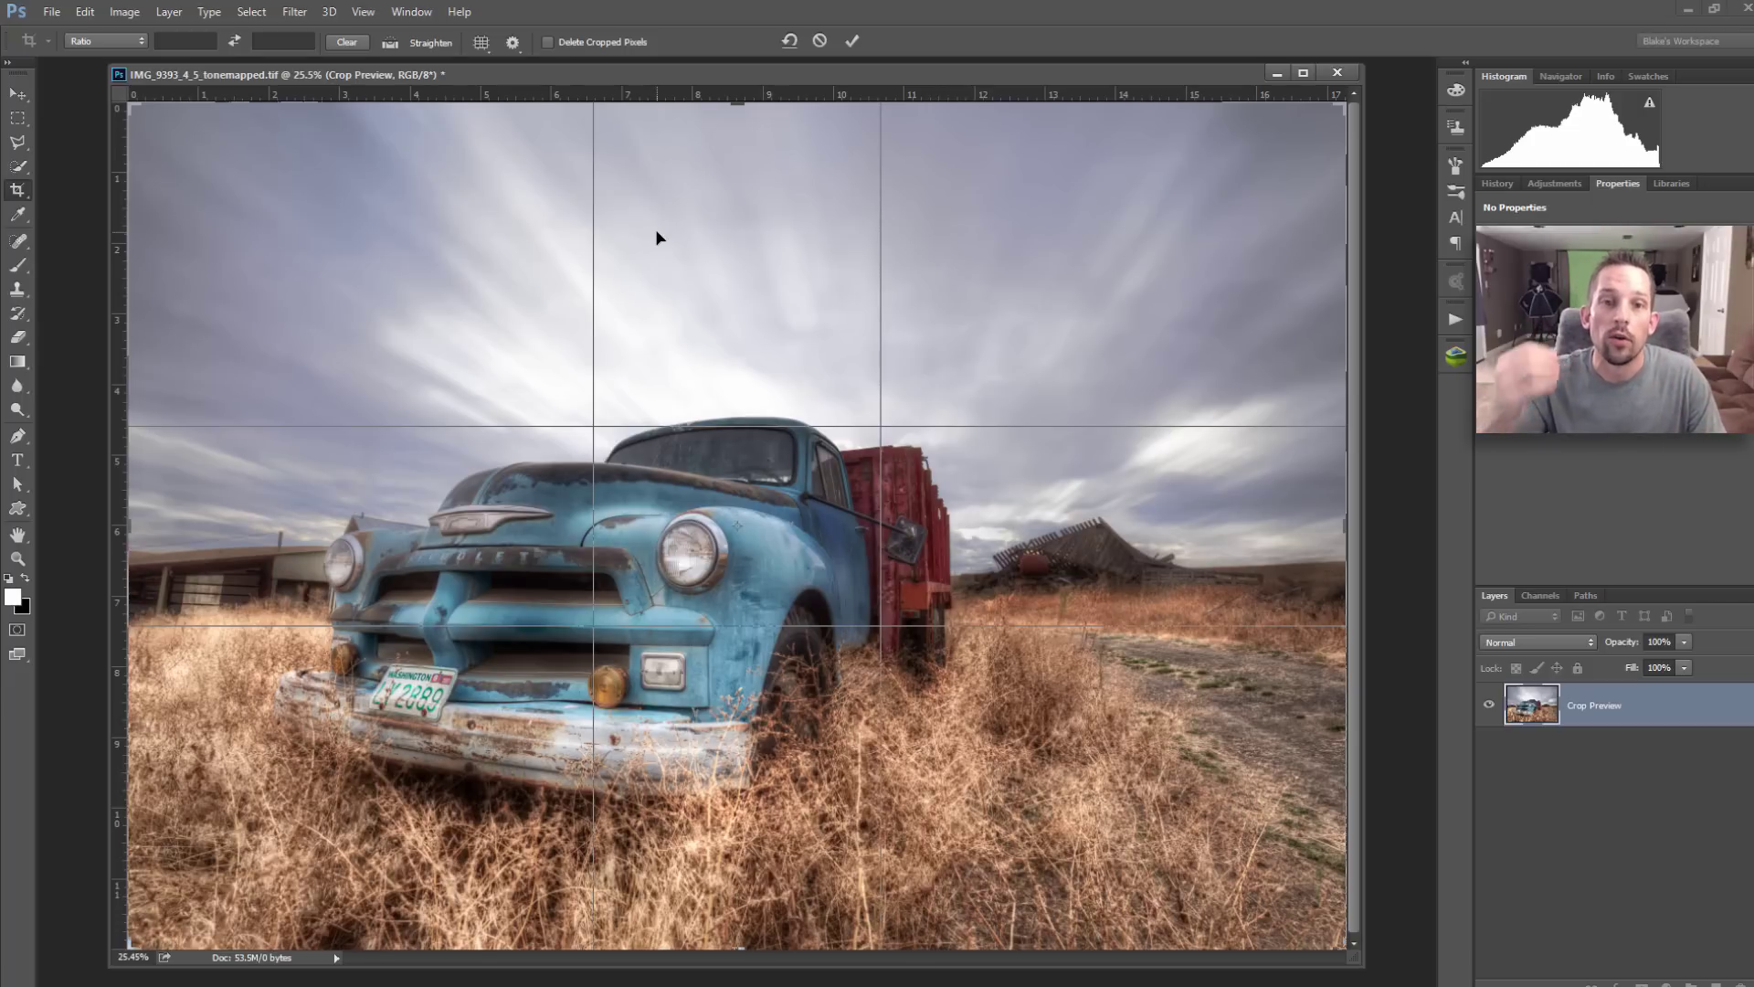
Step: Pull the crop's top-left corner inward and reposition the truck inside the crop
click(512, 43)
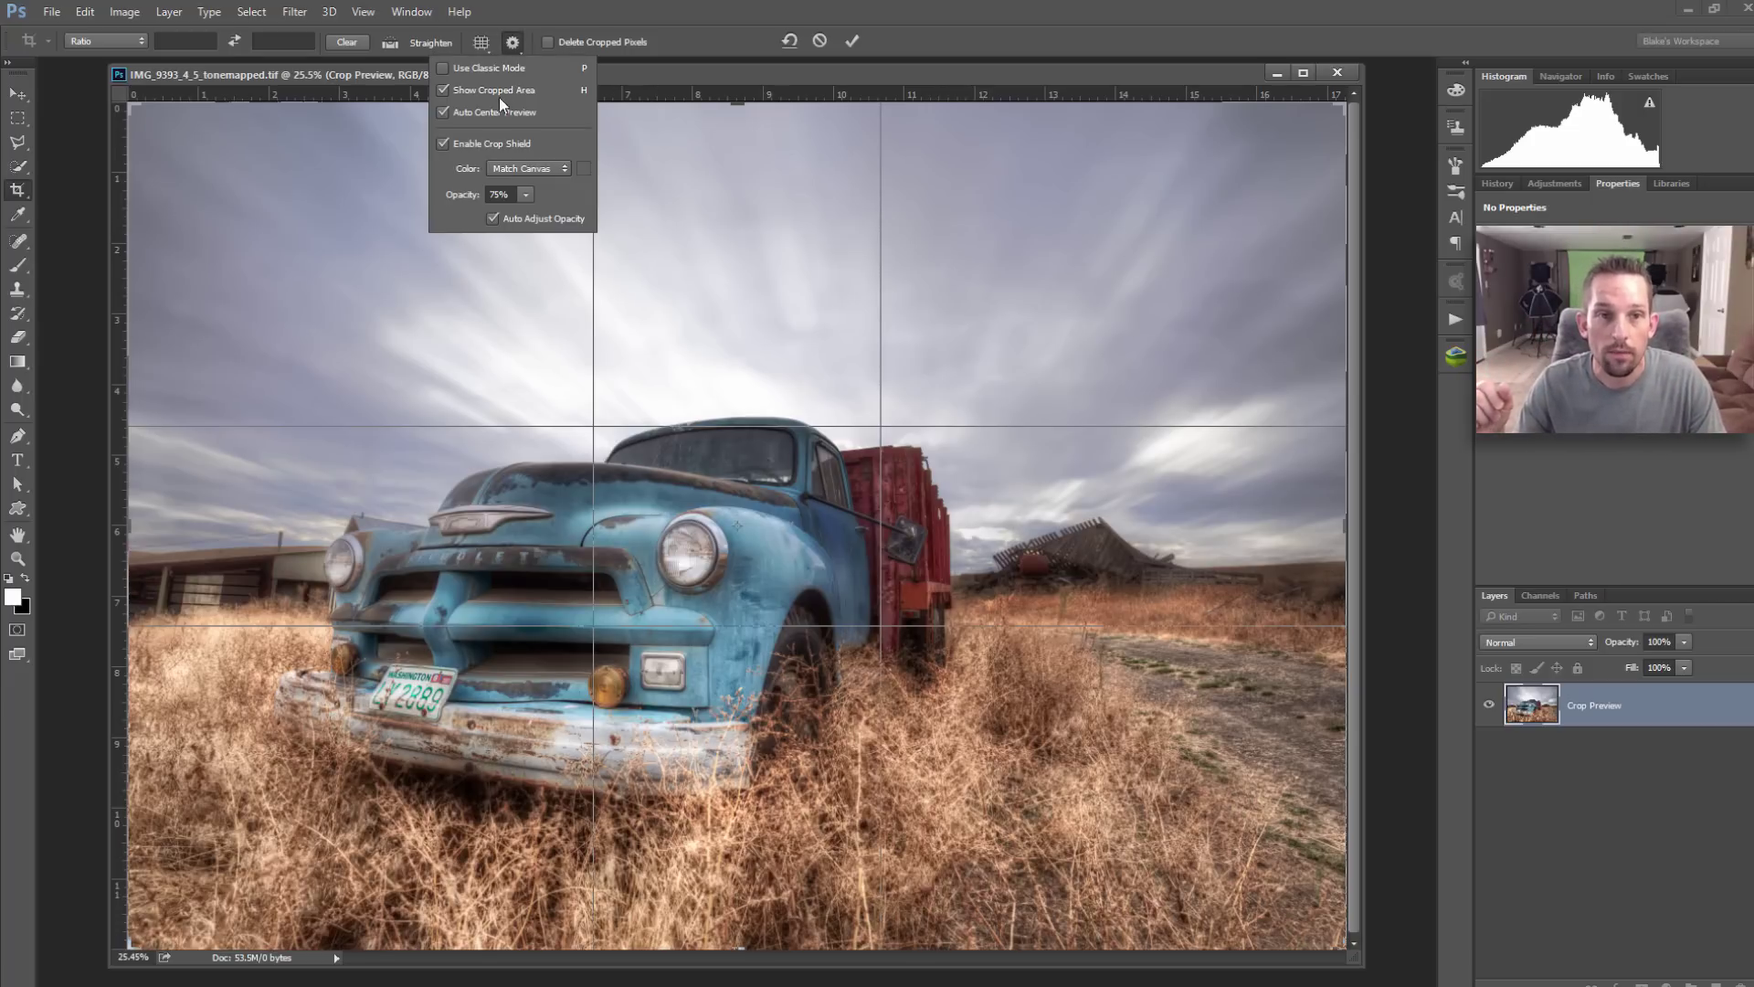
click(139, 111)
drag(134, 108, 250, 157)
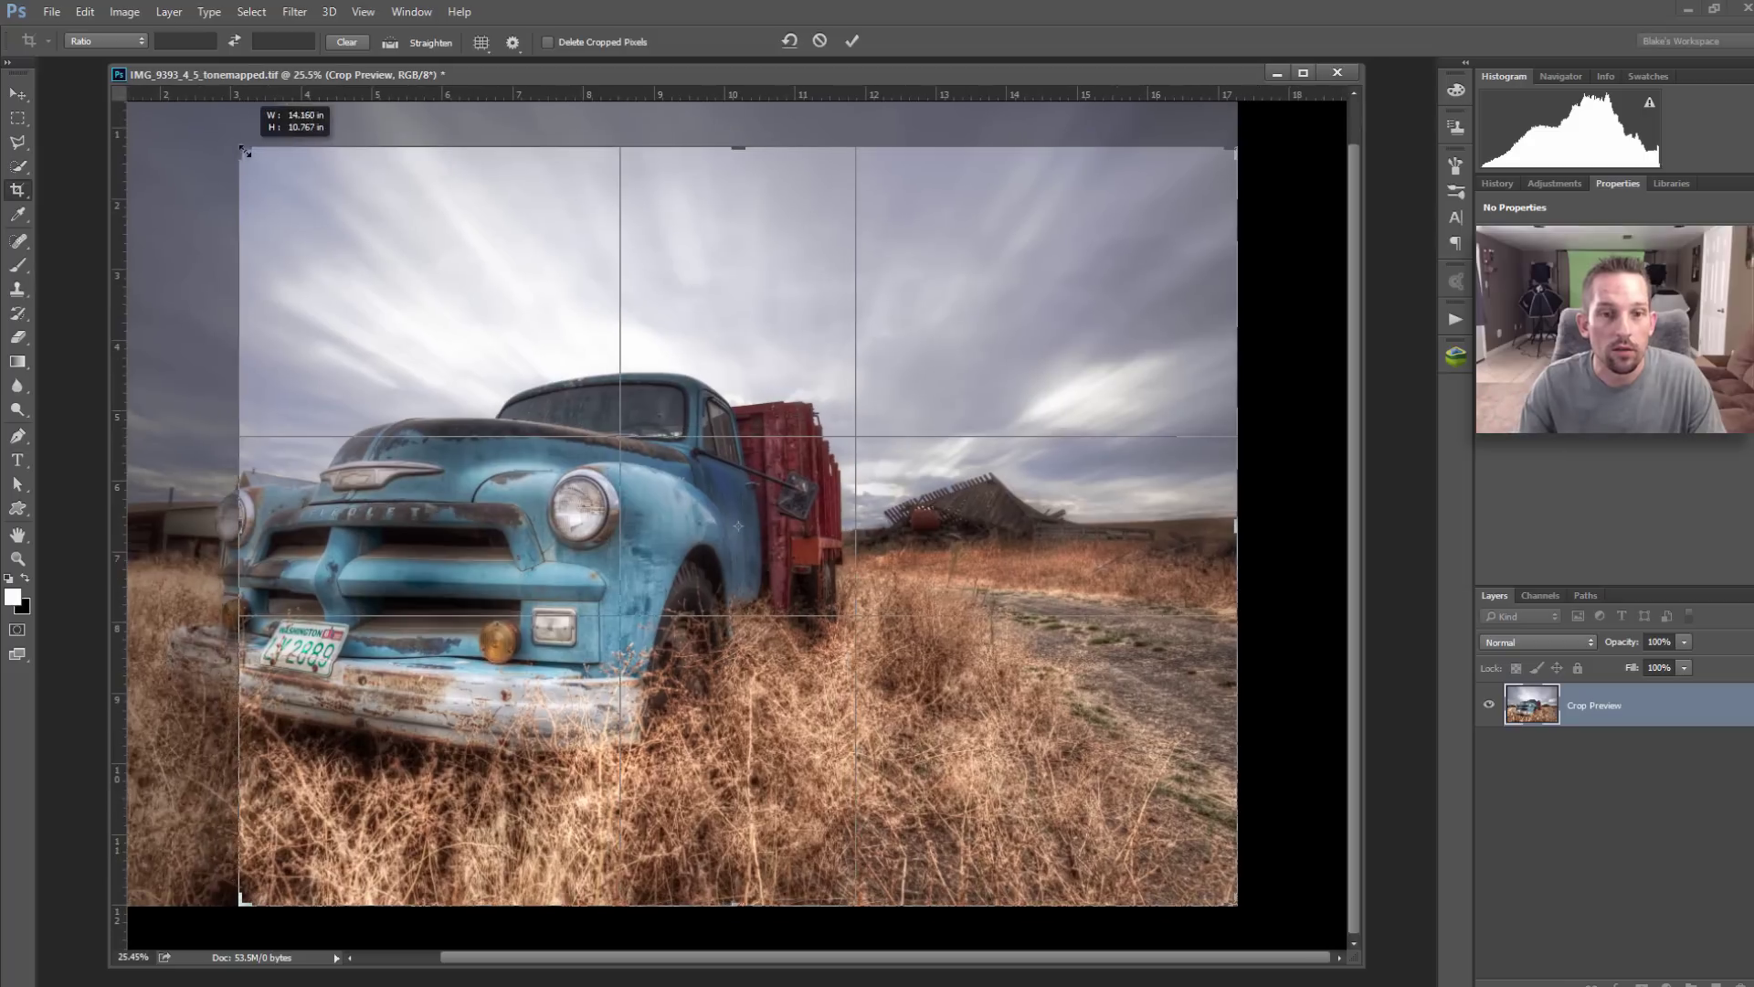
drag(477, 247, 502, 258)
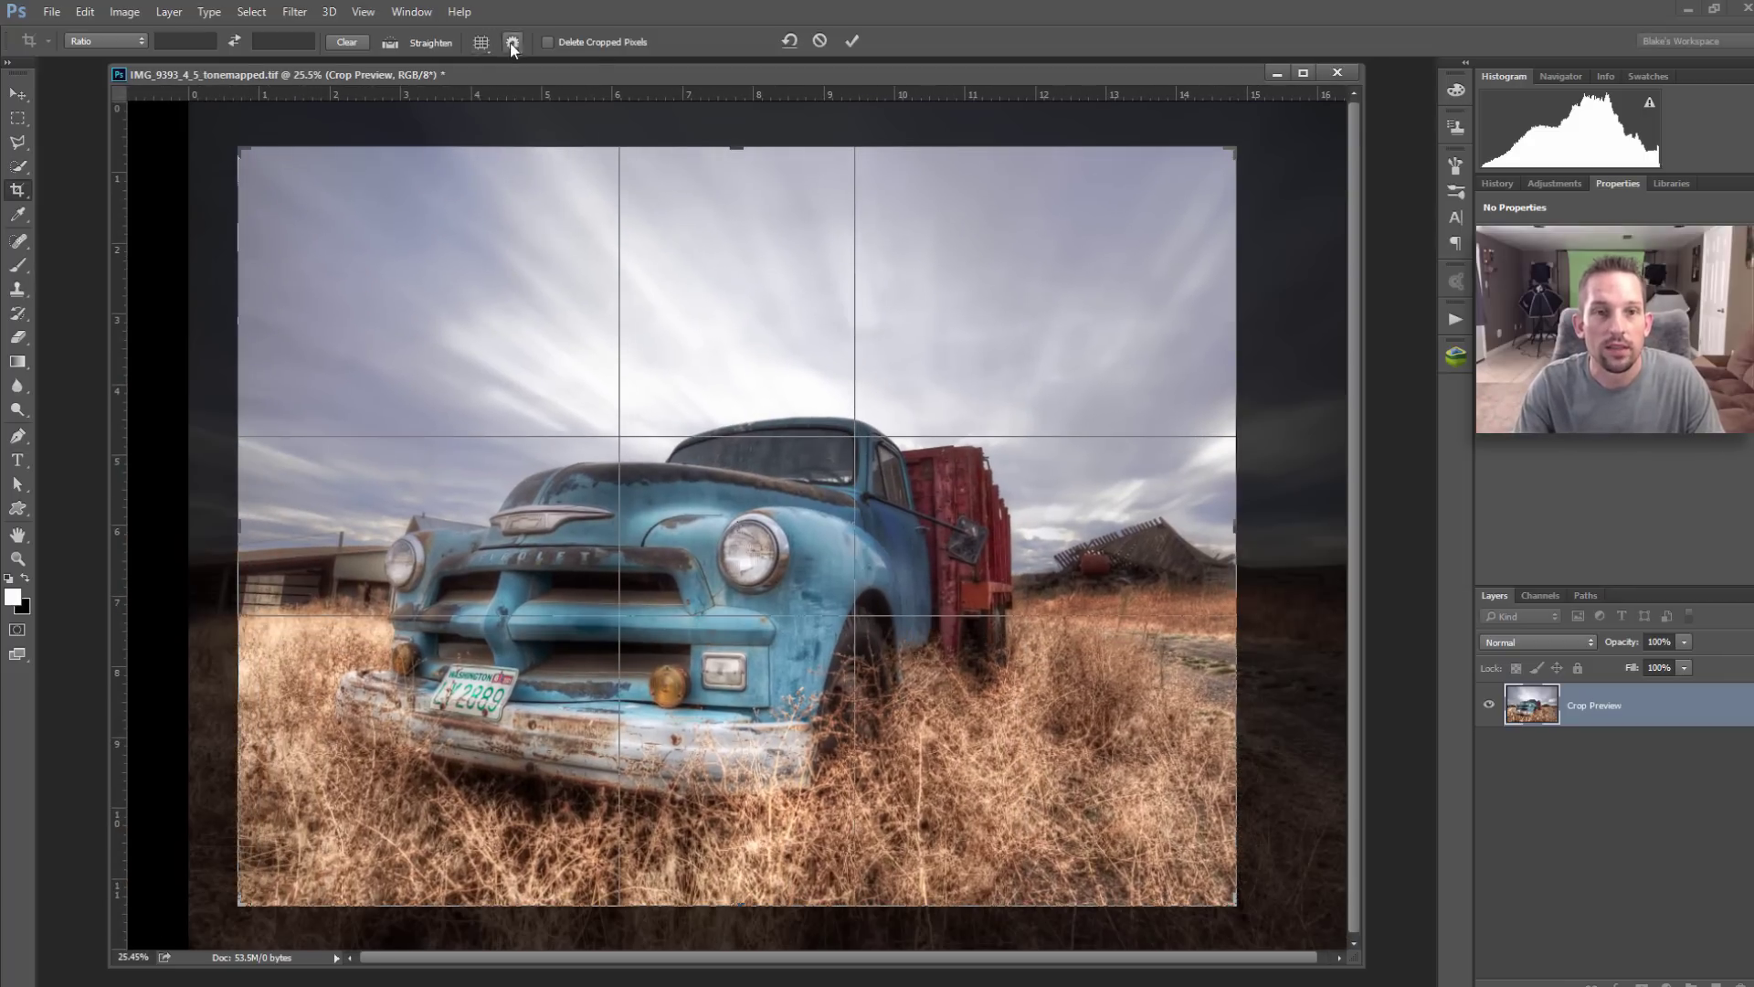
click(513, 43)
click(498, 90)
click(490, 87)
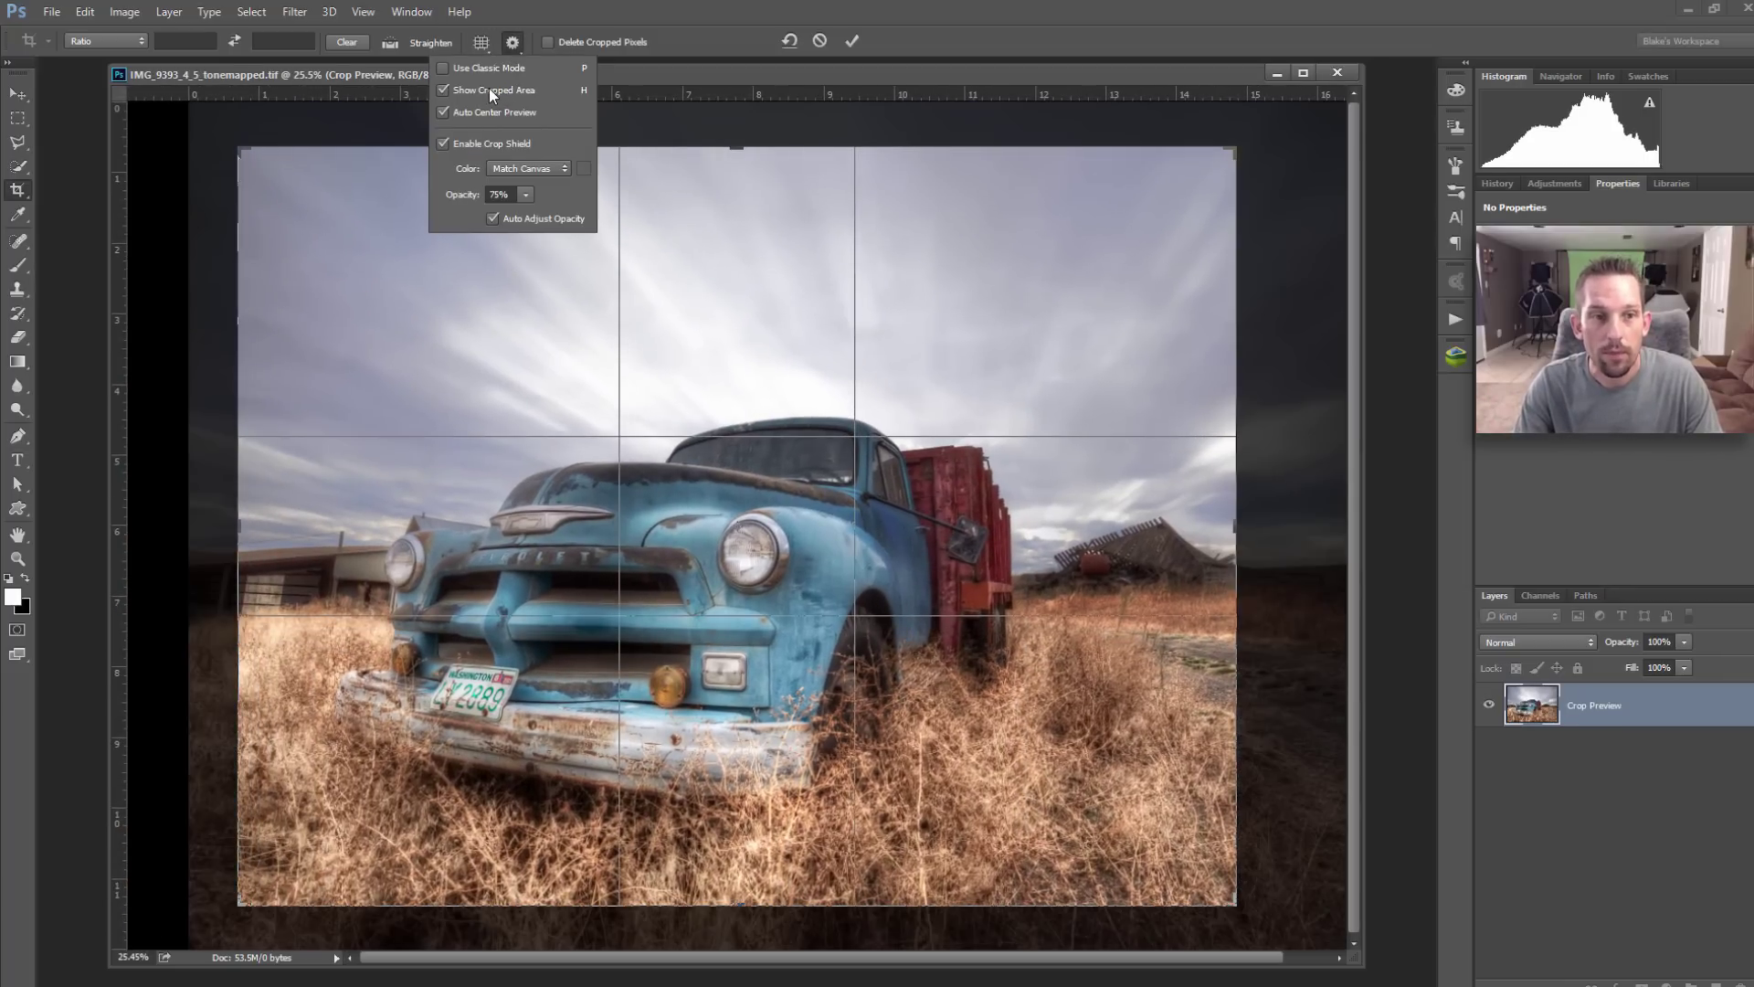
drag(731, 434, 678, 449)
Step: Toggle Show Cropped Area, keep Auto Center Preview on, and uncheck Enable Crop Shield
click(515, 51)
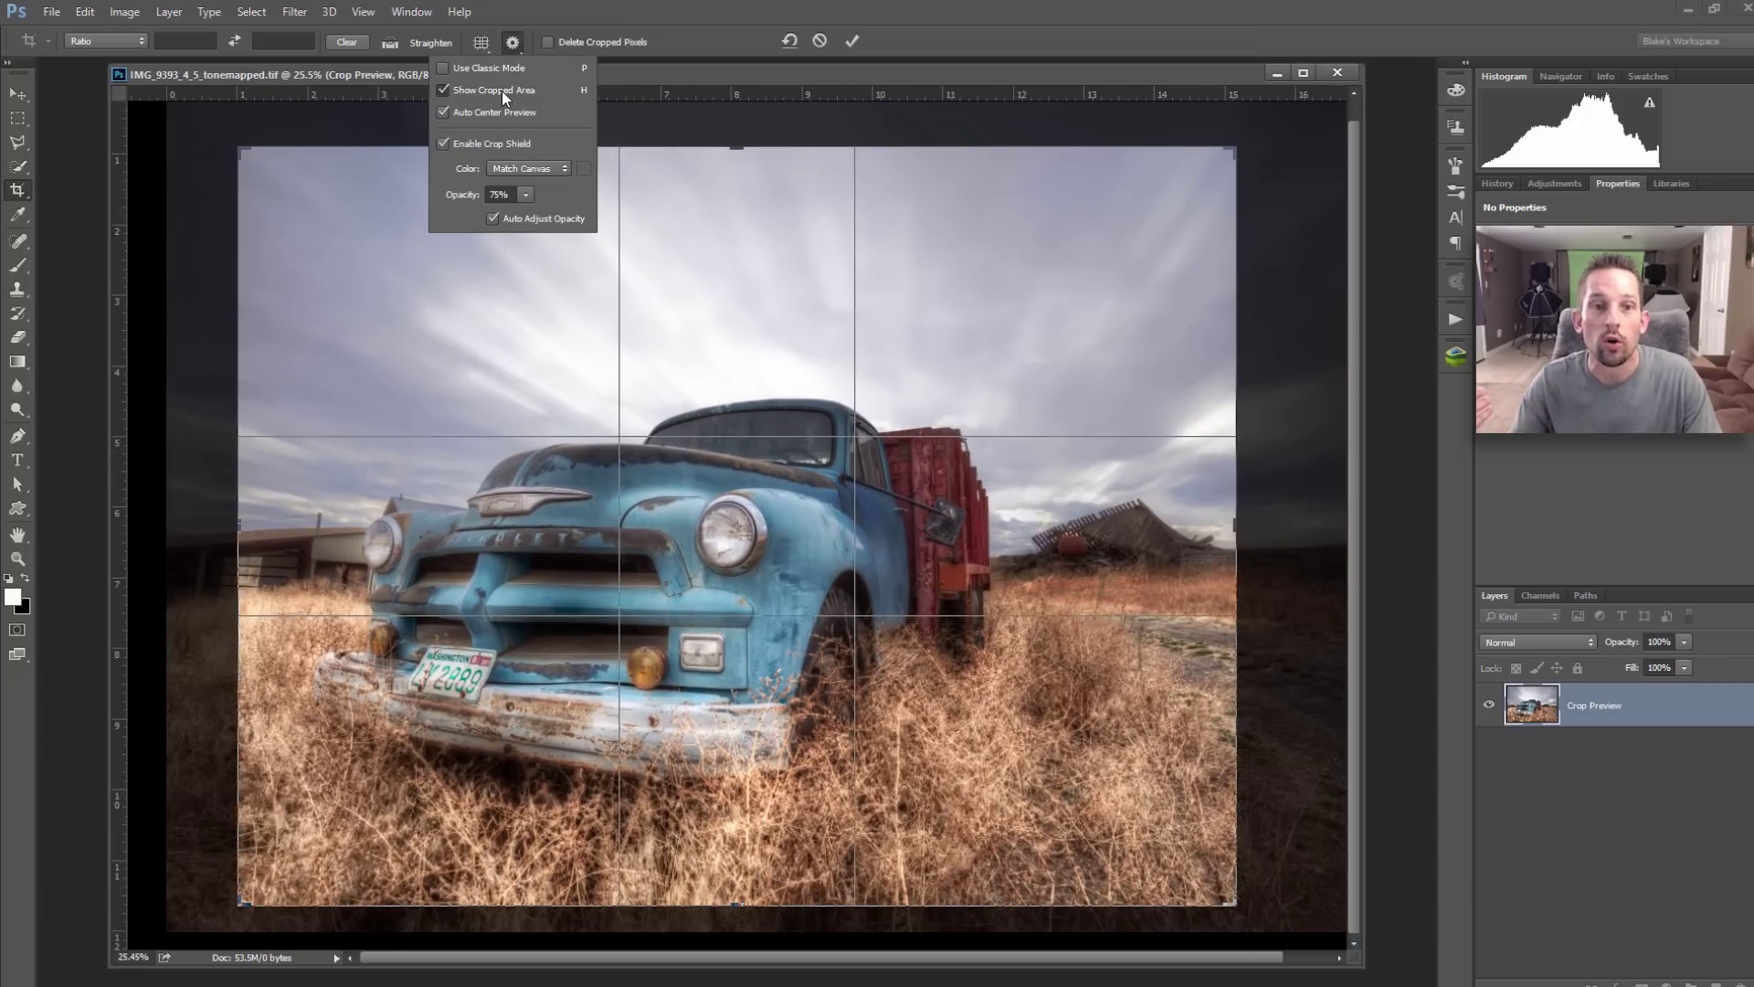
click(502, 91)
click(502, 90)
click(502, 90)
click(501, 91)
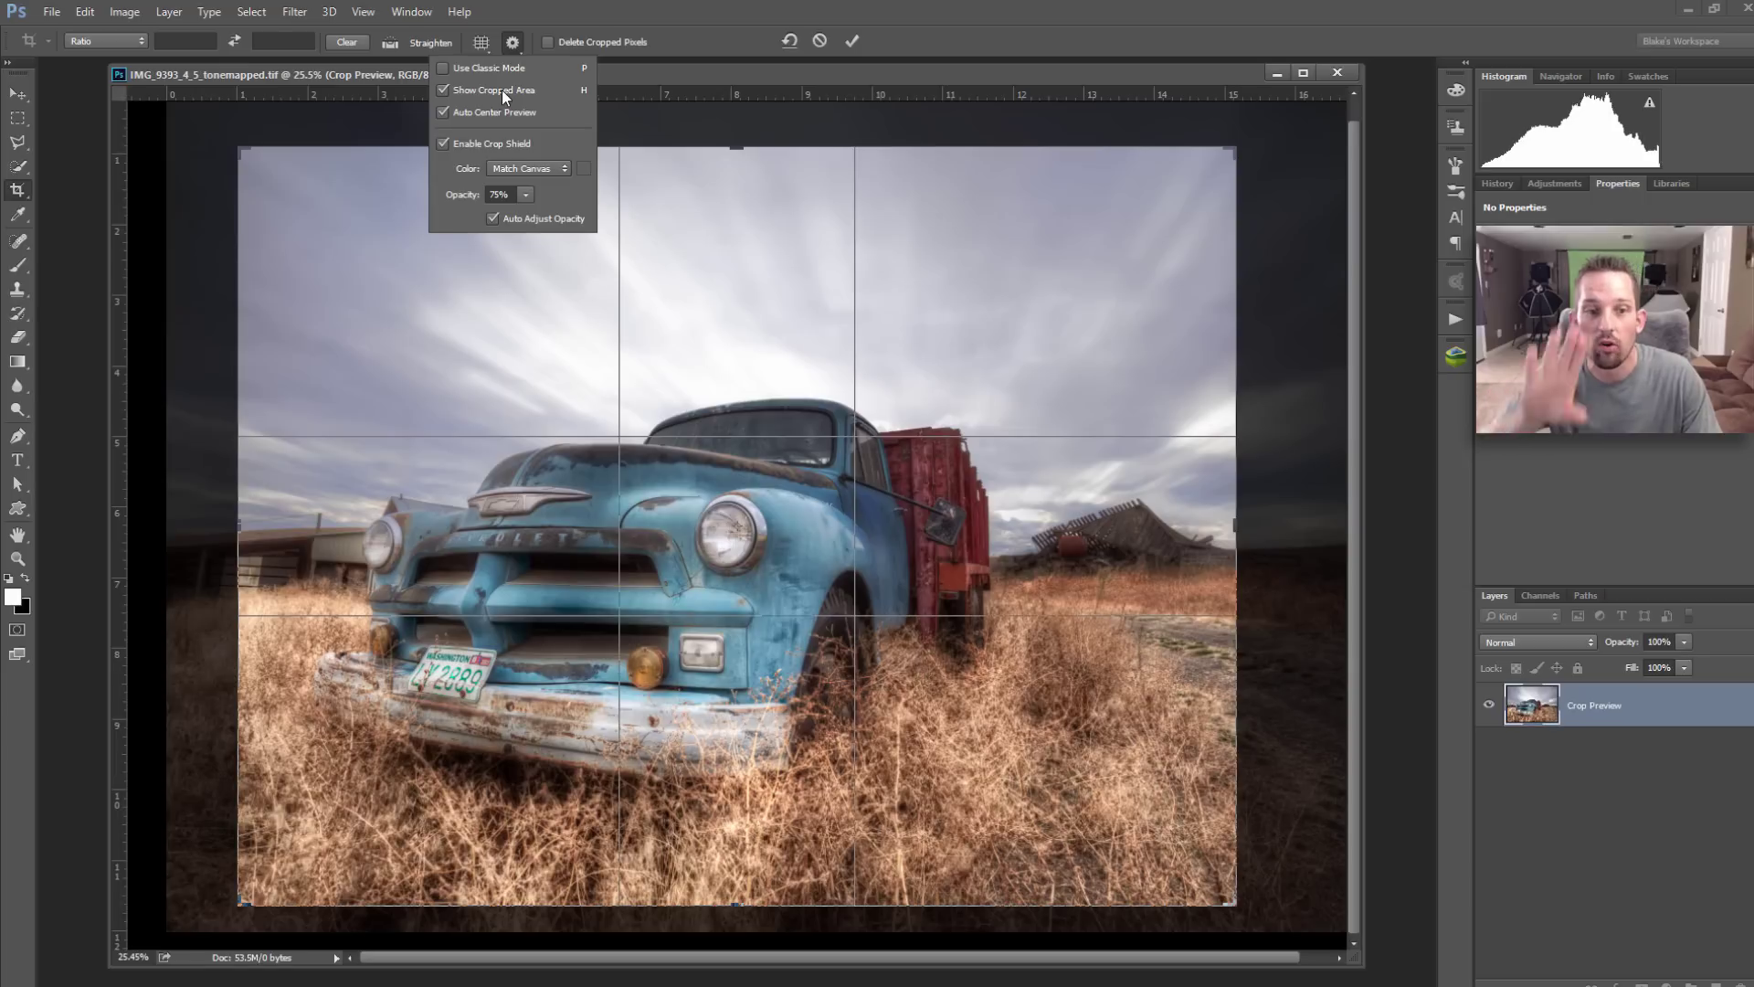
click(505, 90)
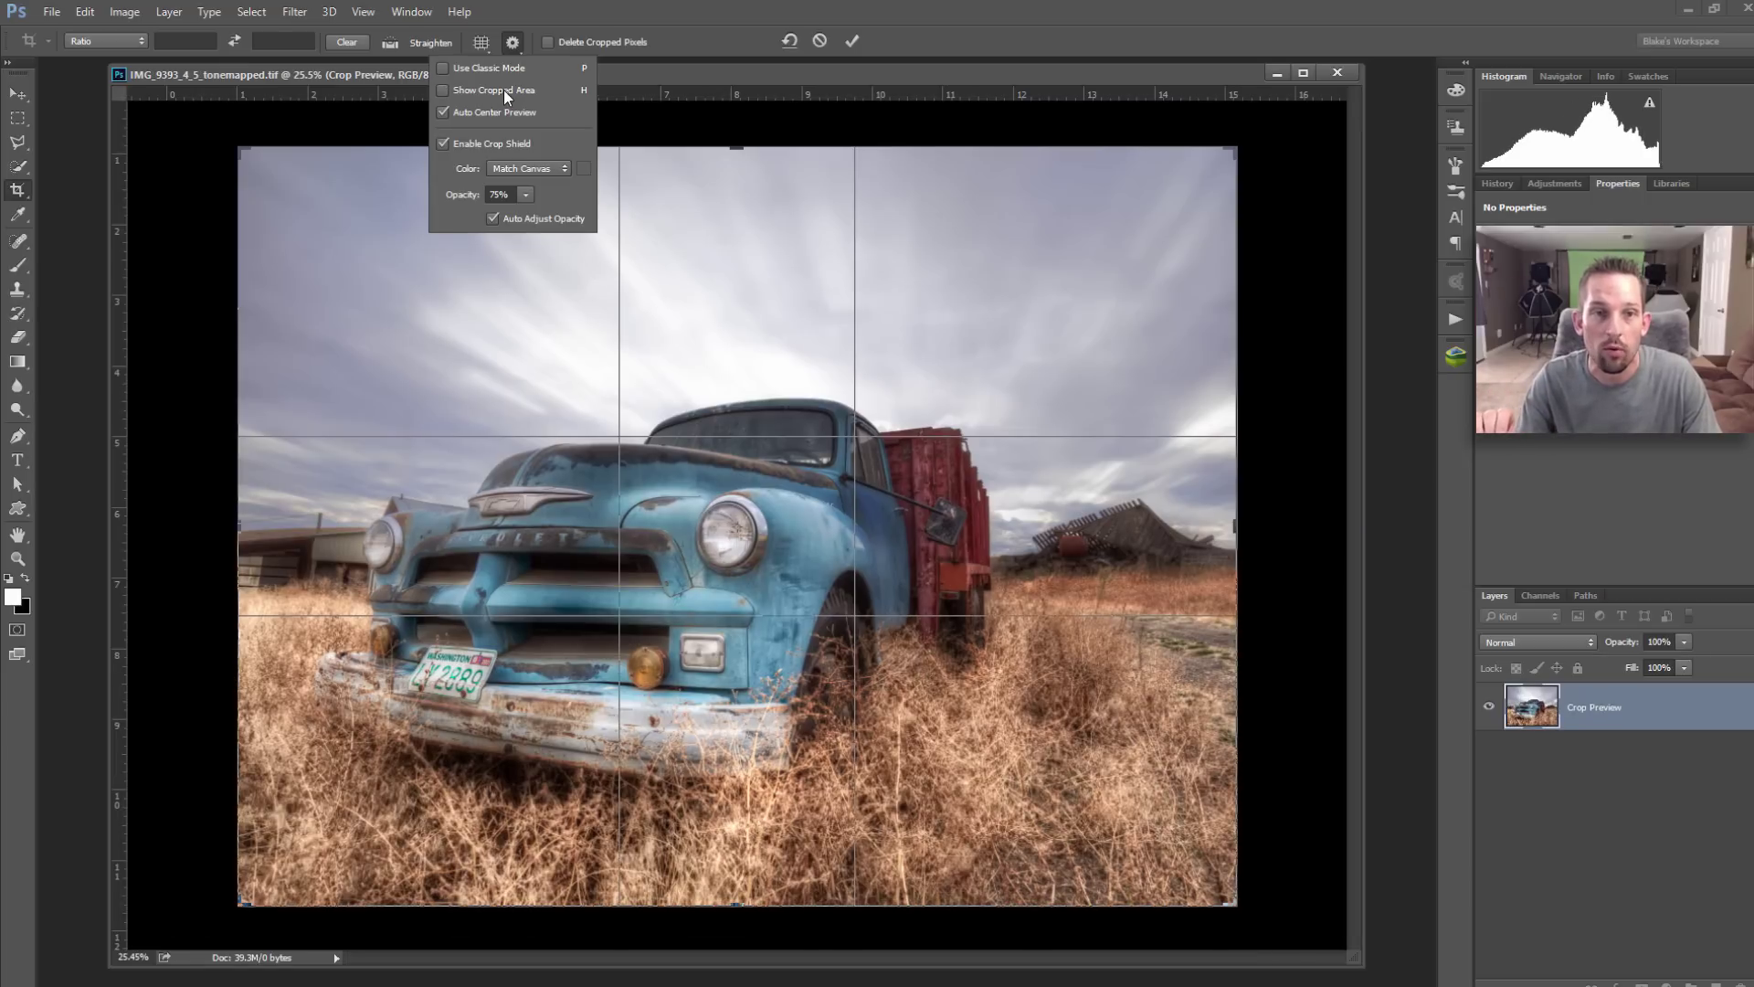
click(503, 90)
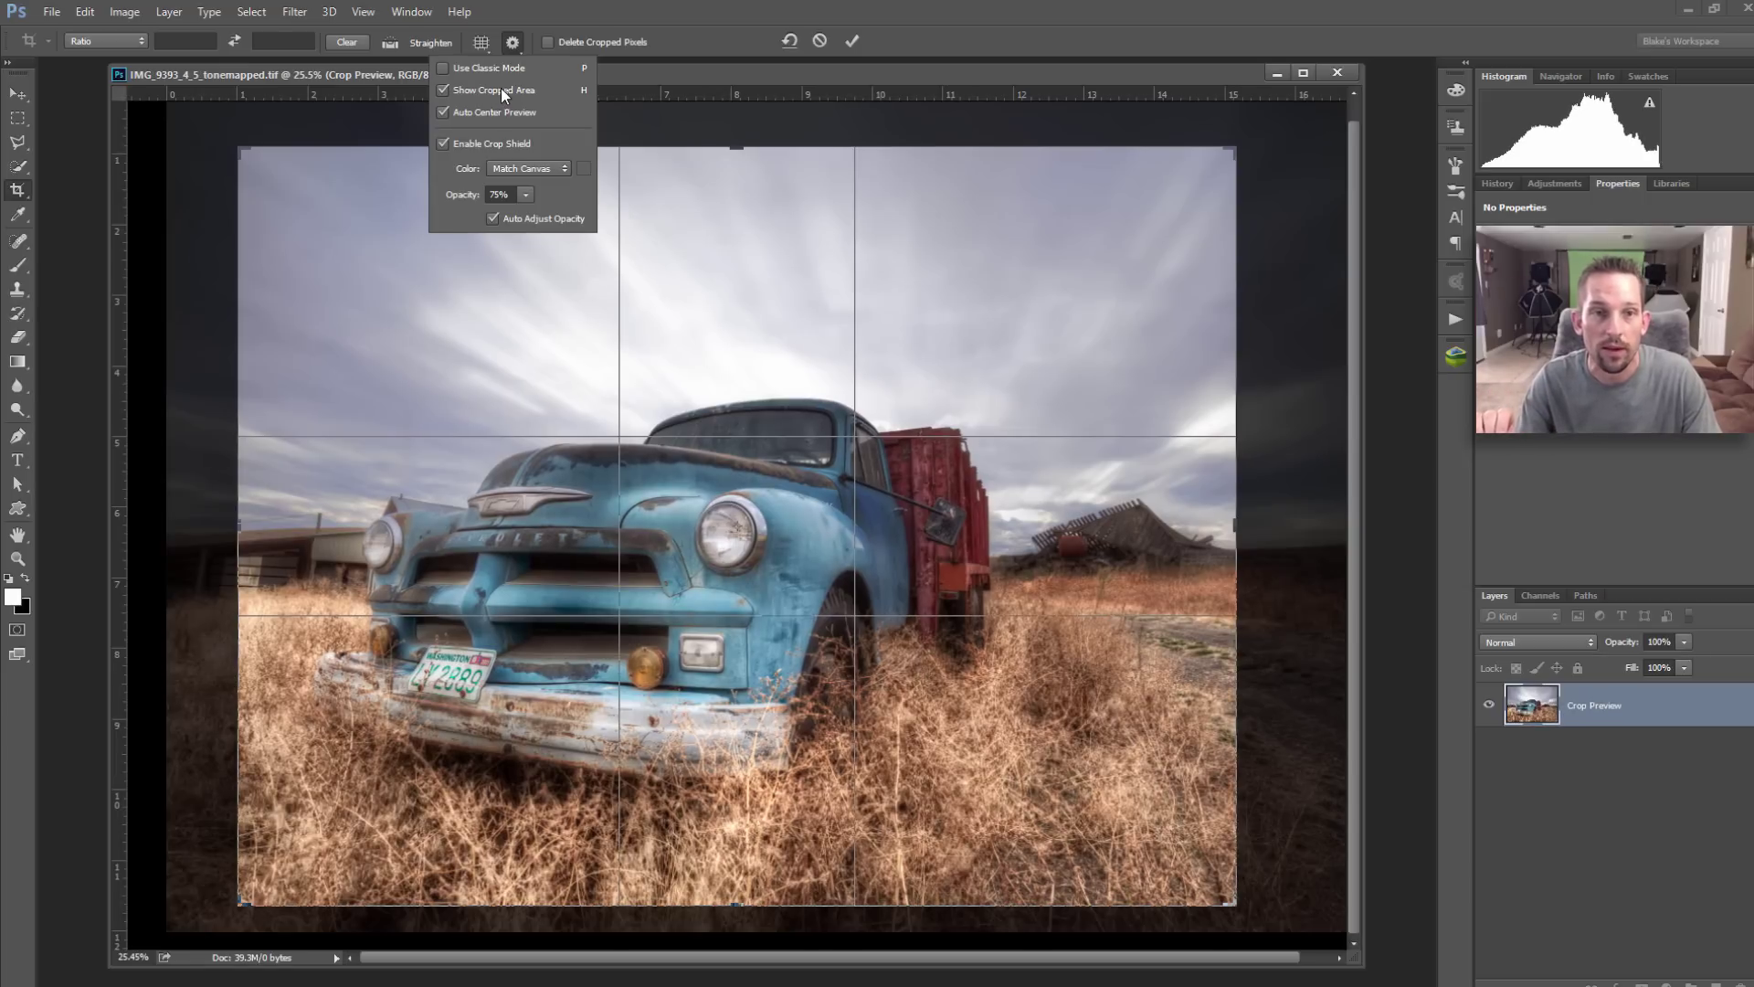
click(459, 111)
click(459, 112)
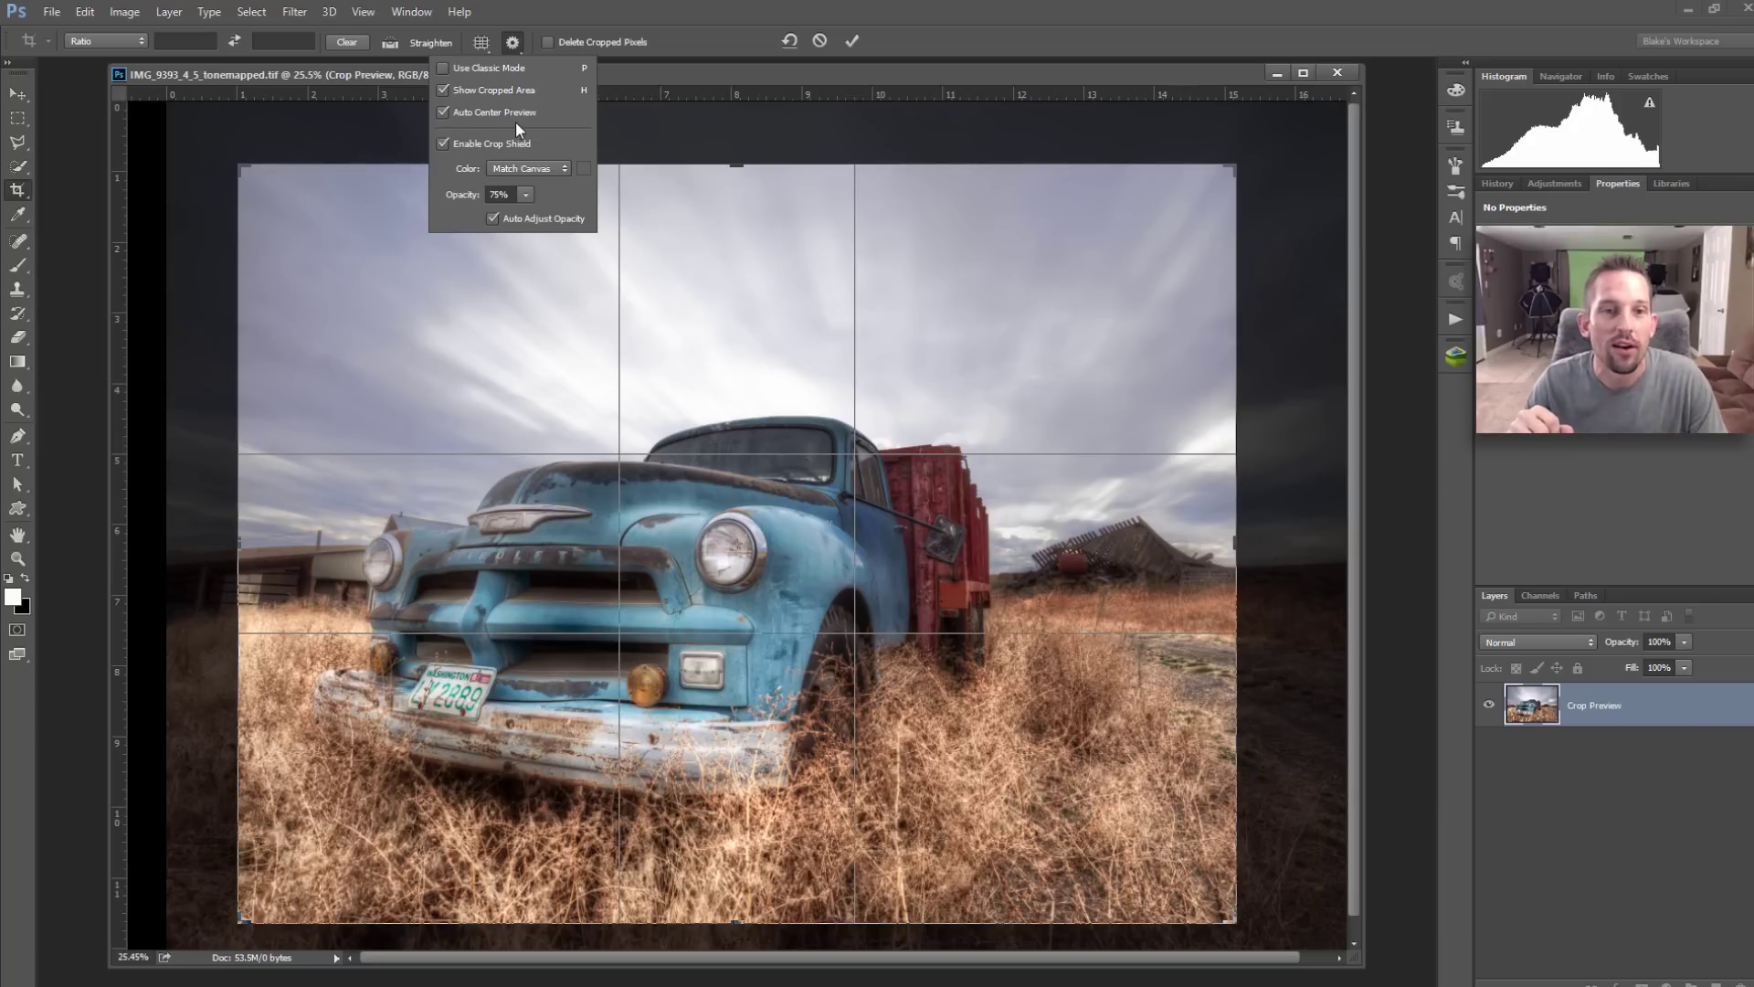
click(475, 145)
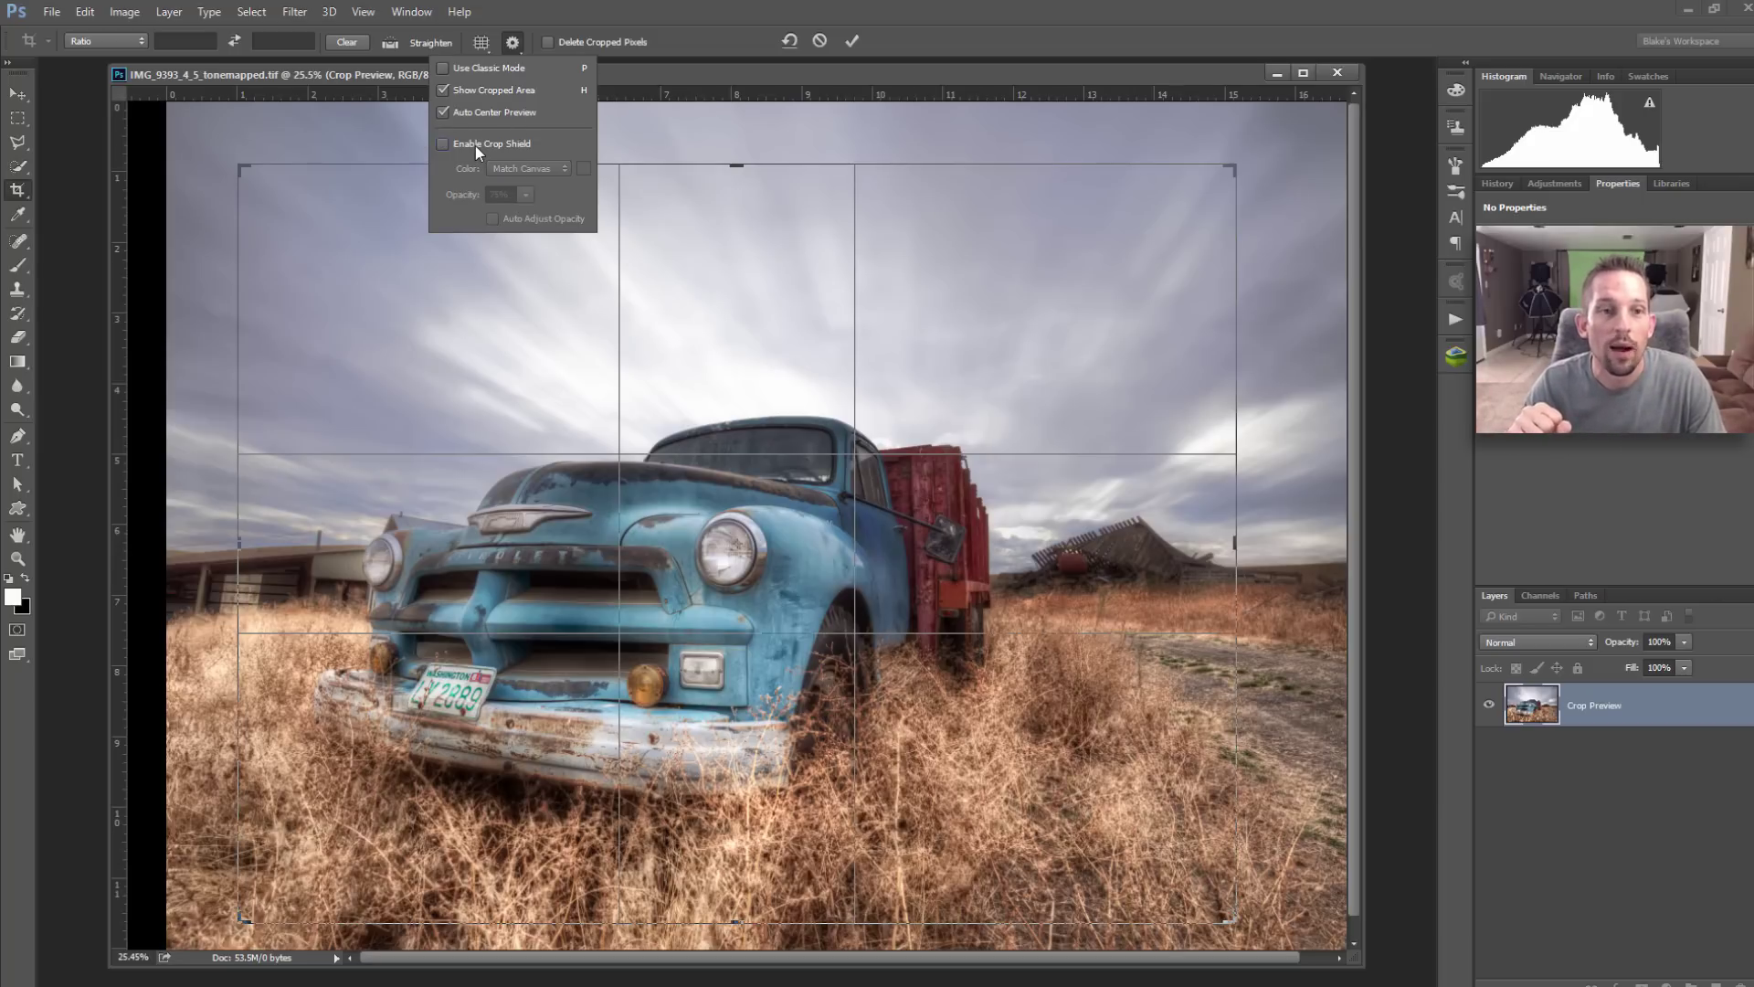
Step: Re-enable the crop shield with a Custom colour, first trying red ff0000
click(474, 144)
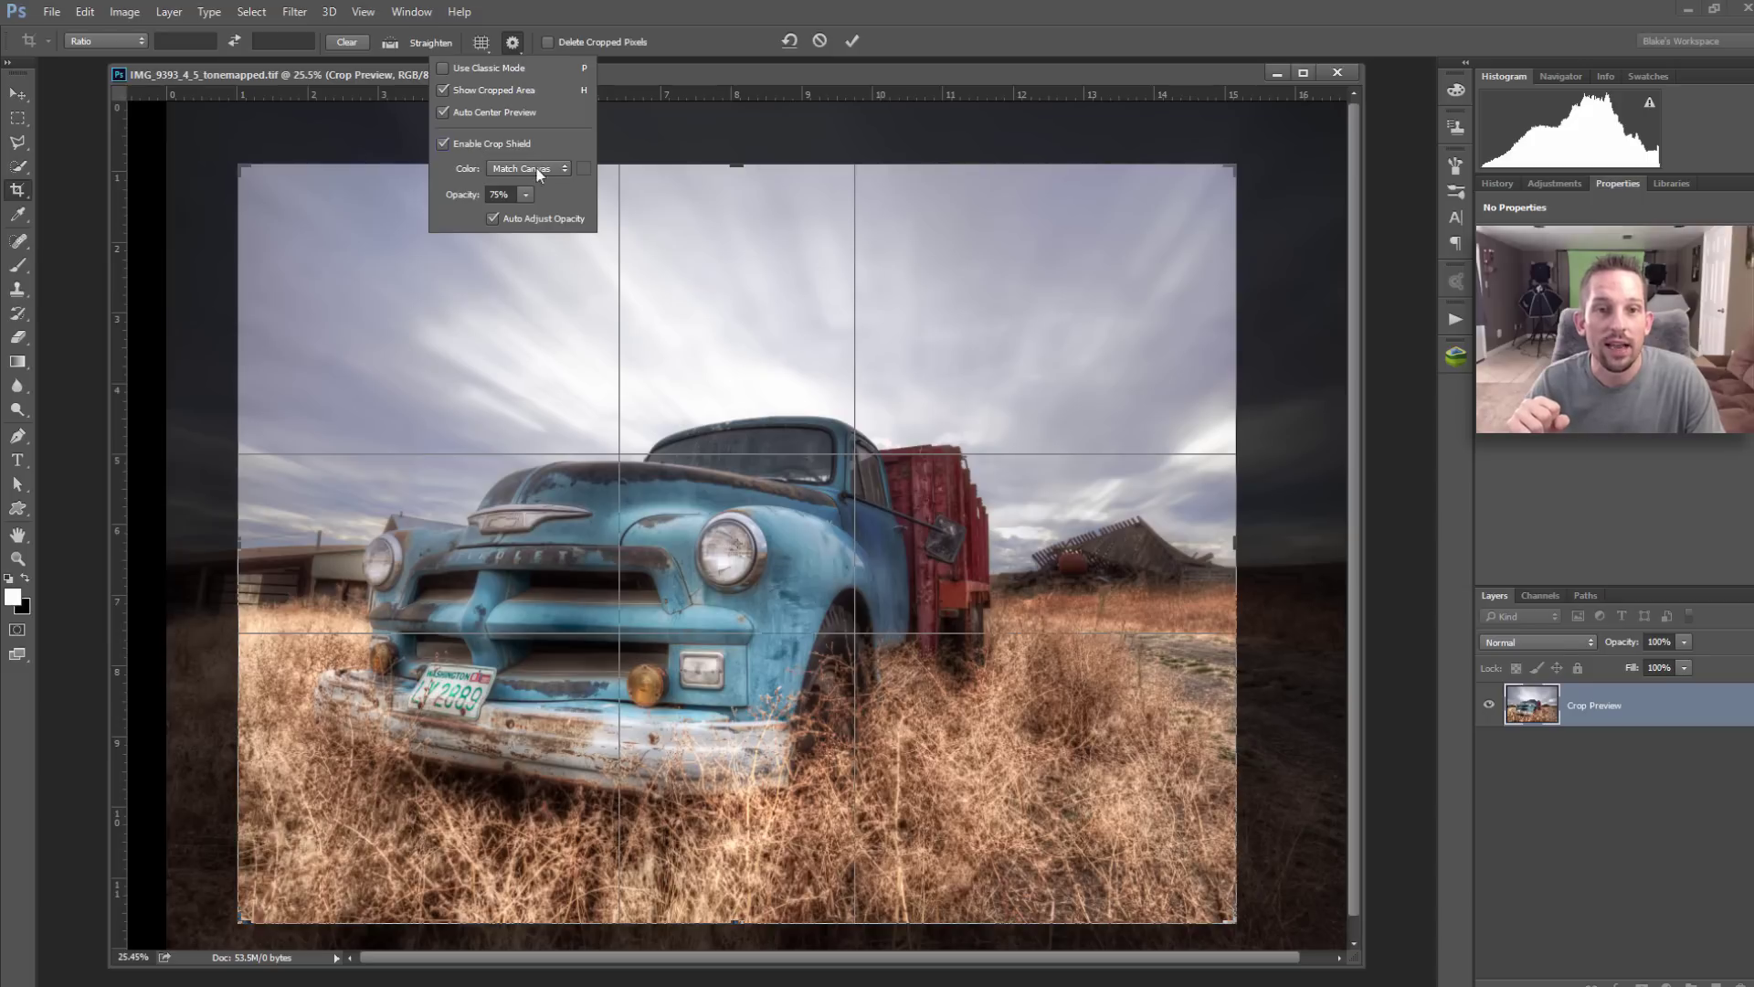
click(548, 168)
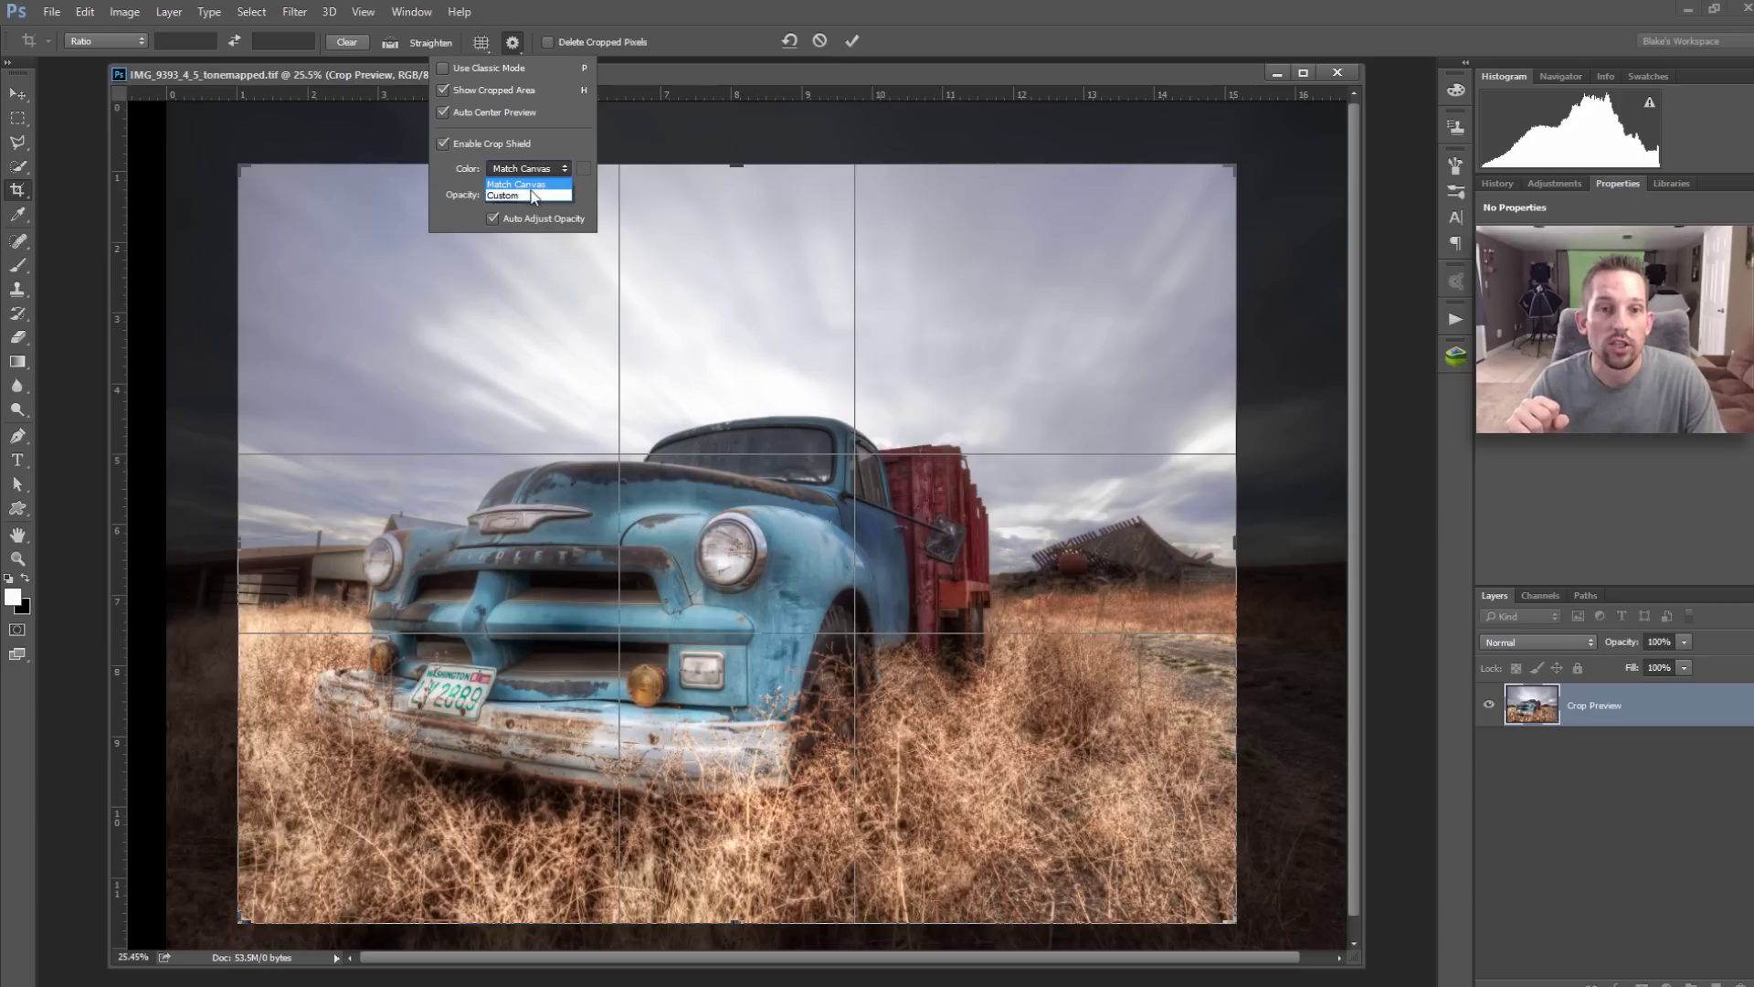
click(539, 189)
click(811, 268)
text(ff0000)
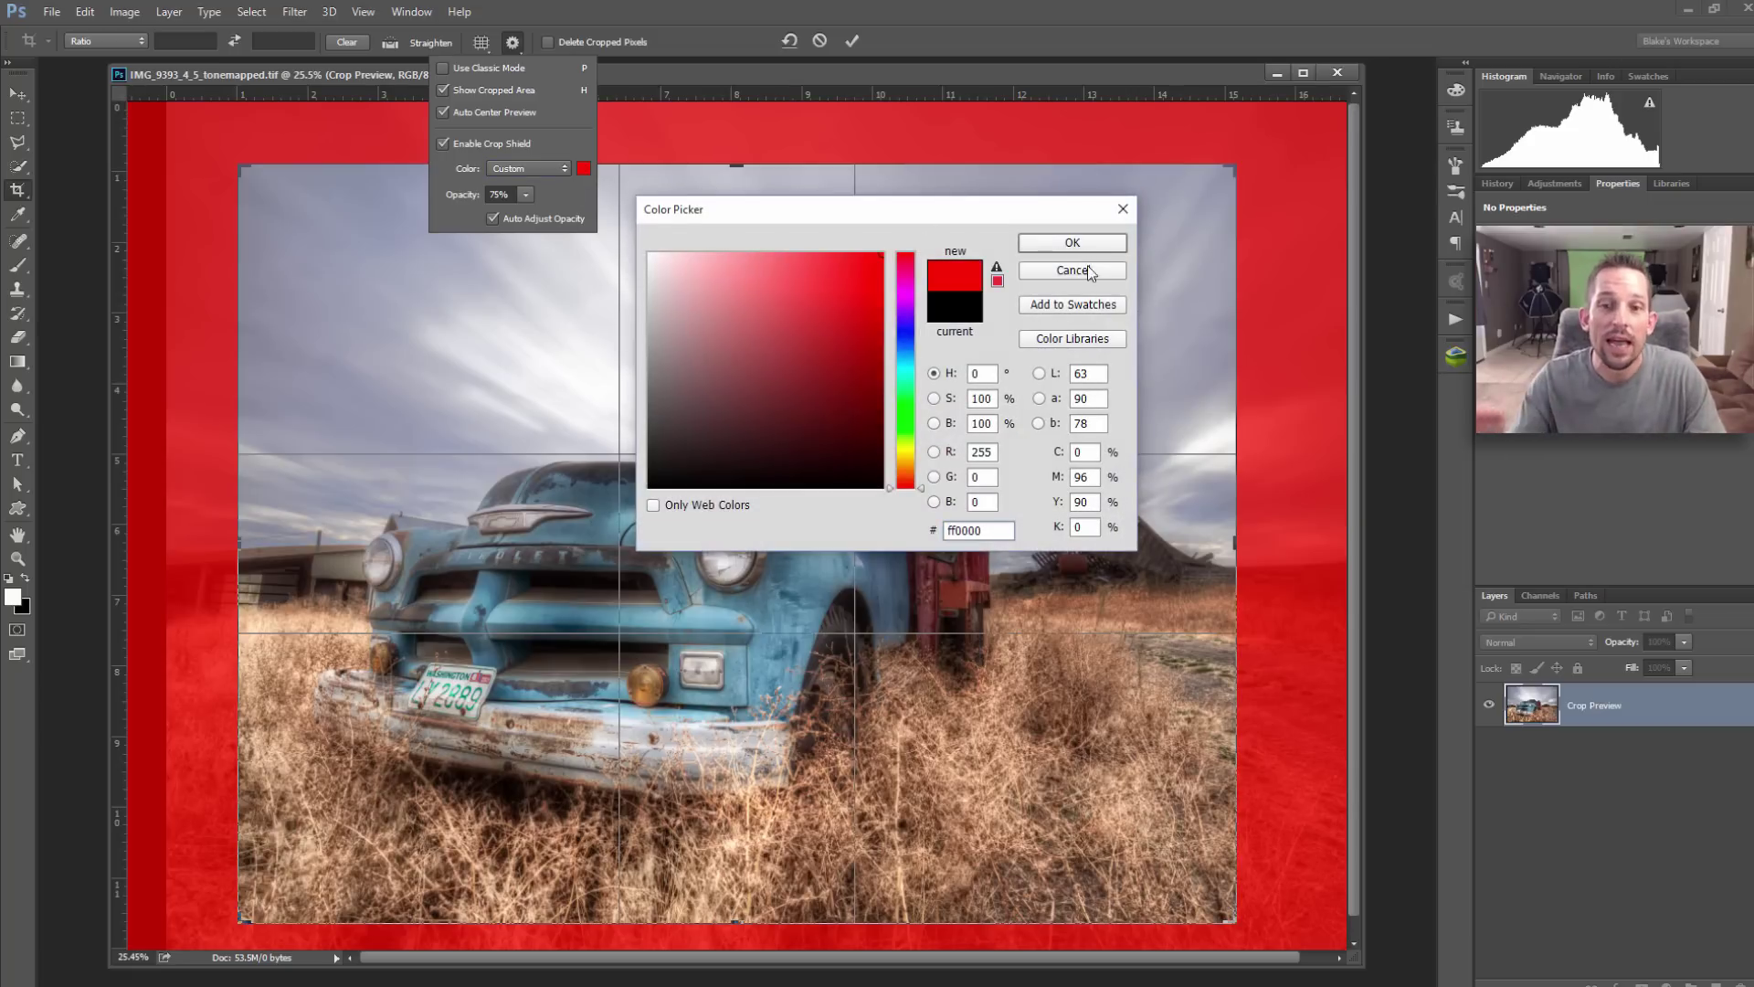
Step: Try blue, navy, red and purple shield colours, settling on dark grey 353535
click(909, 337)
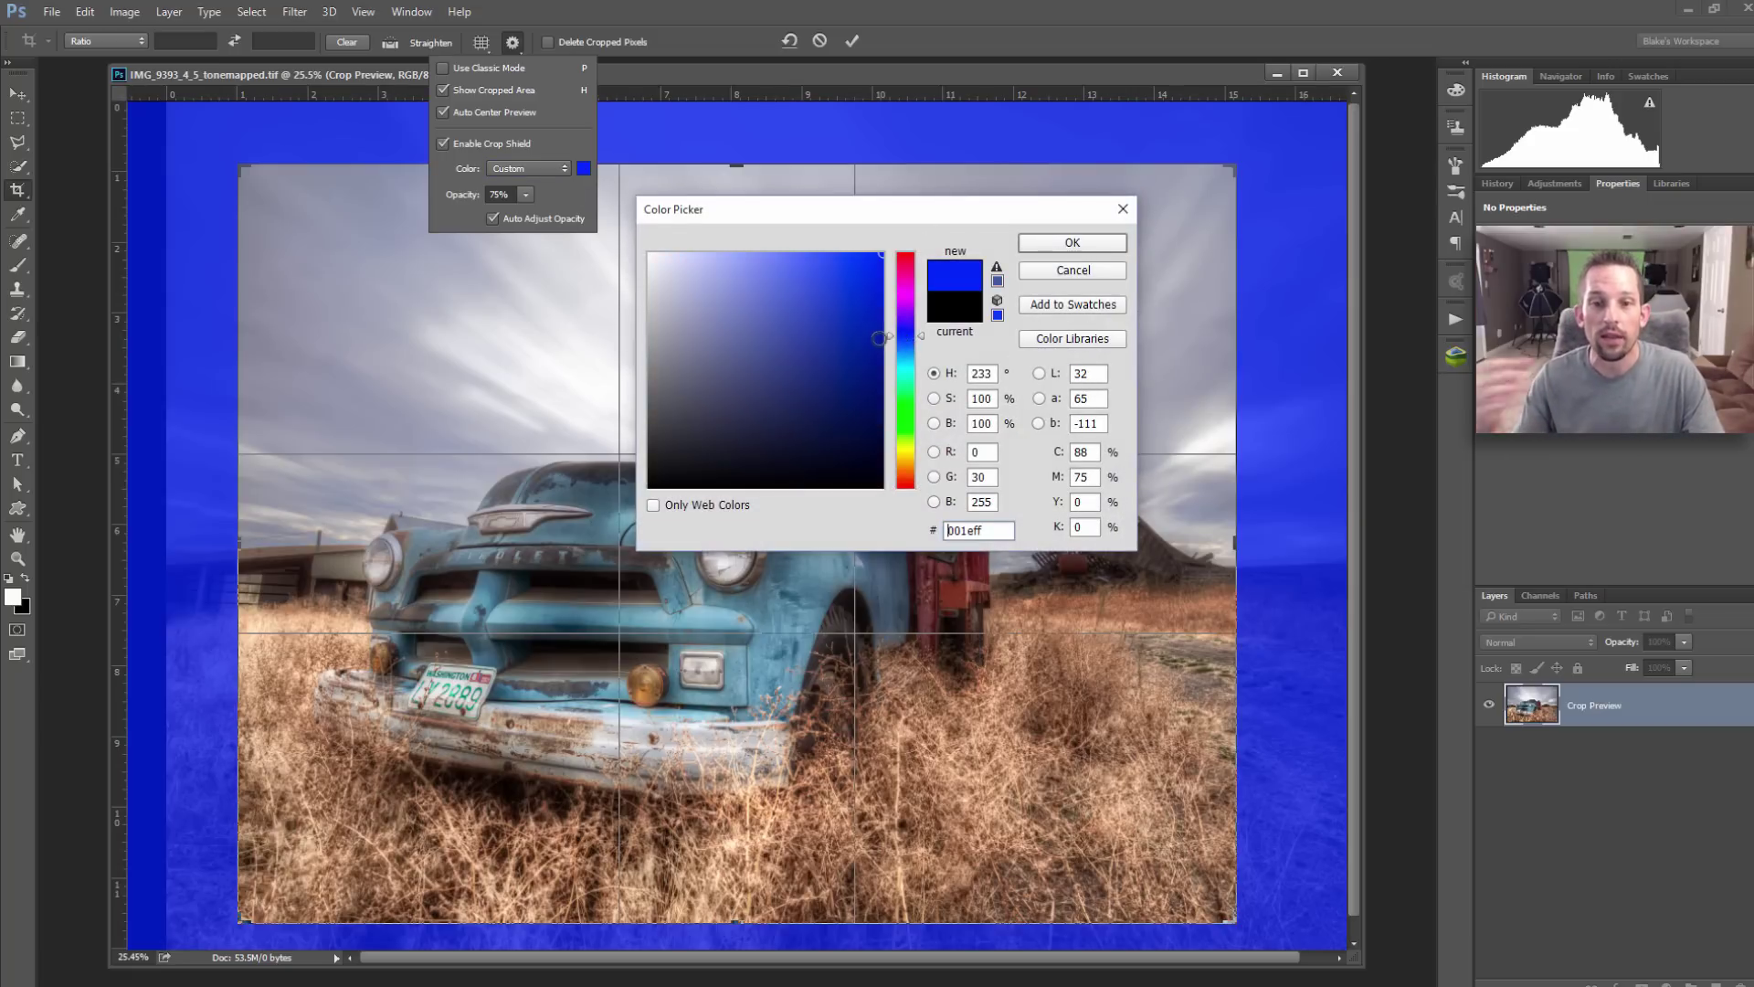
drag(867, 390, 831, 418)
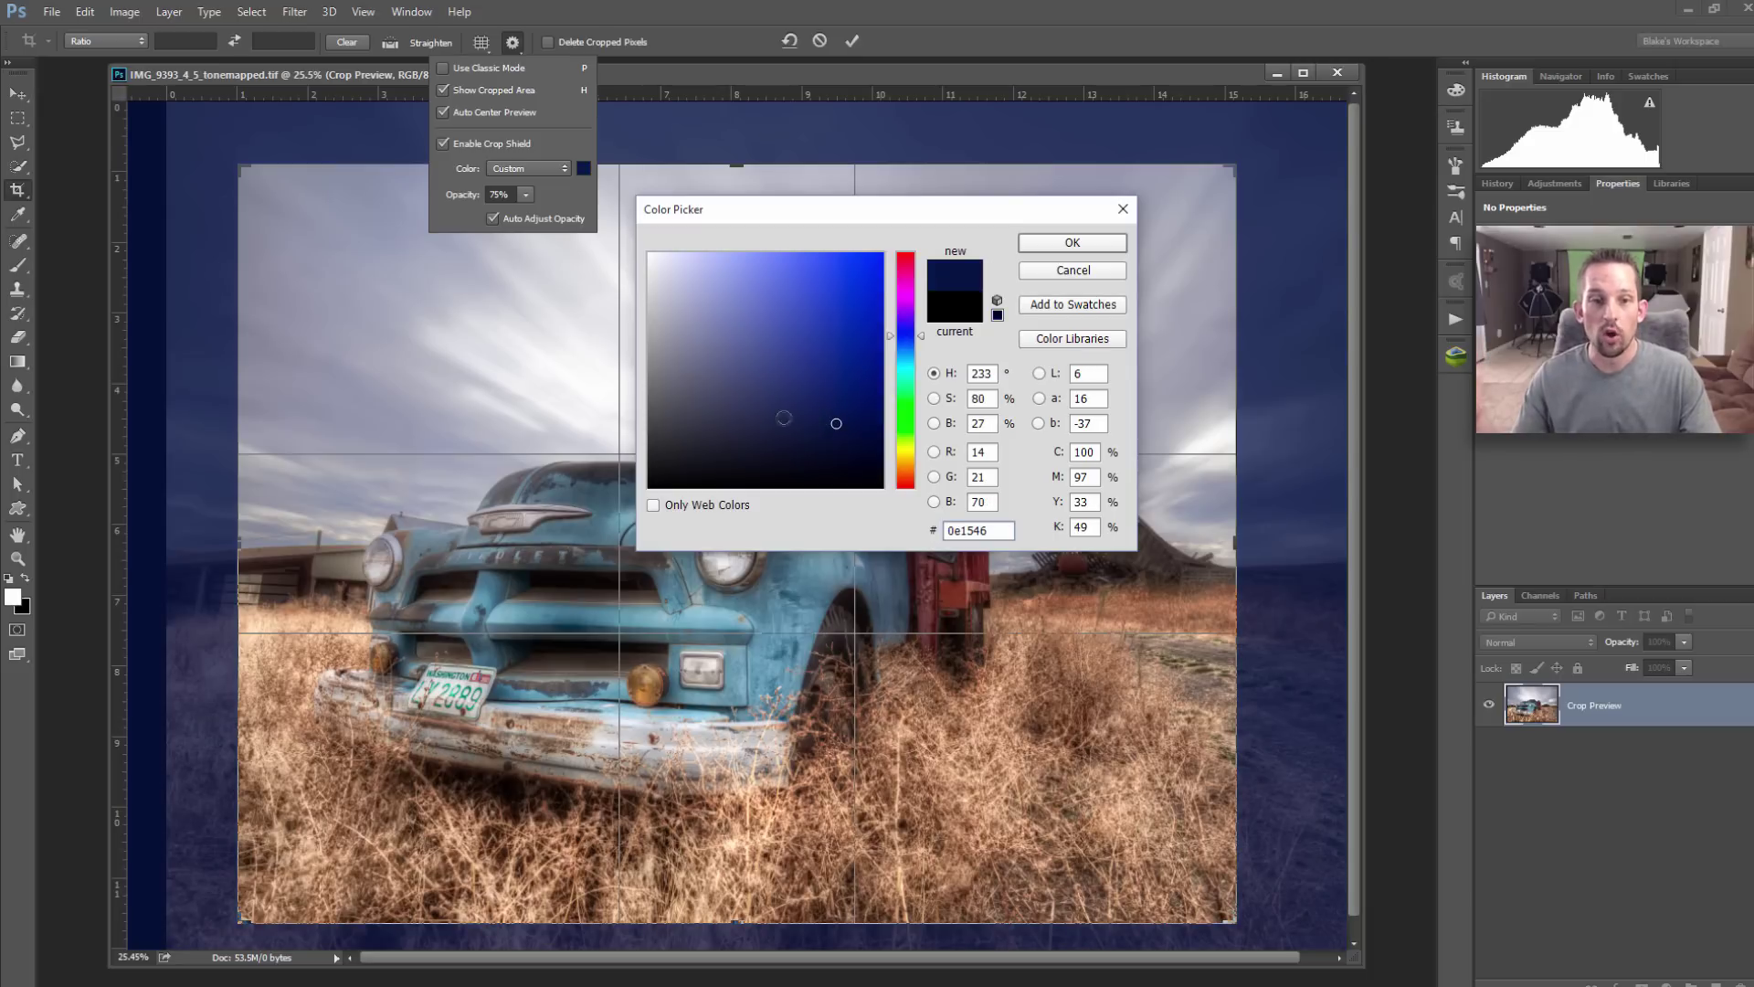
click(648, 459)
click(648, 445)
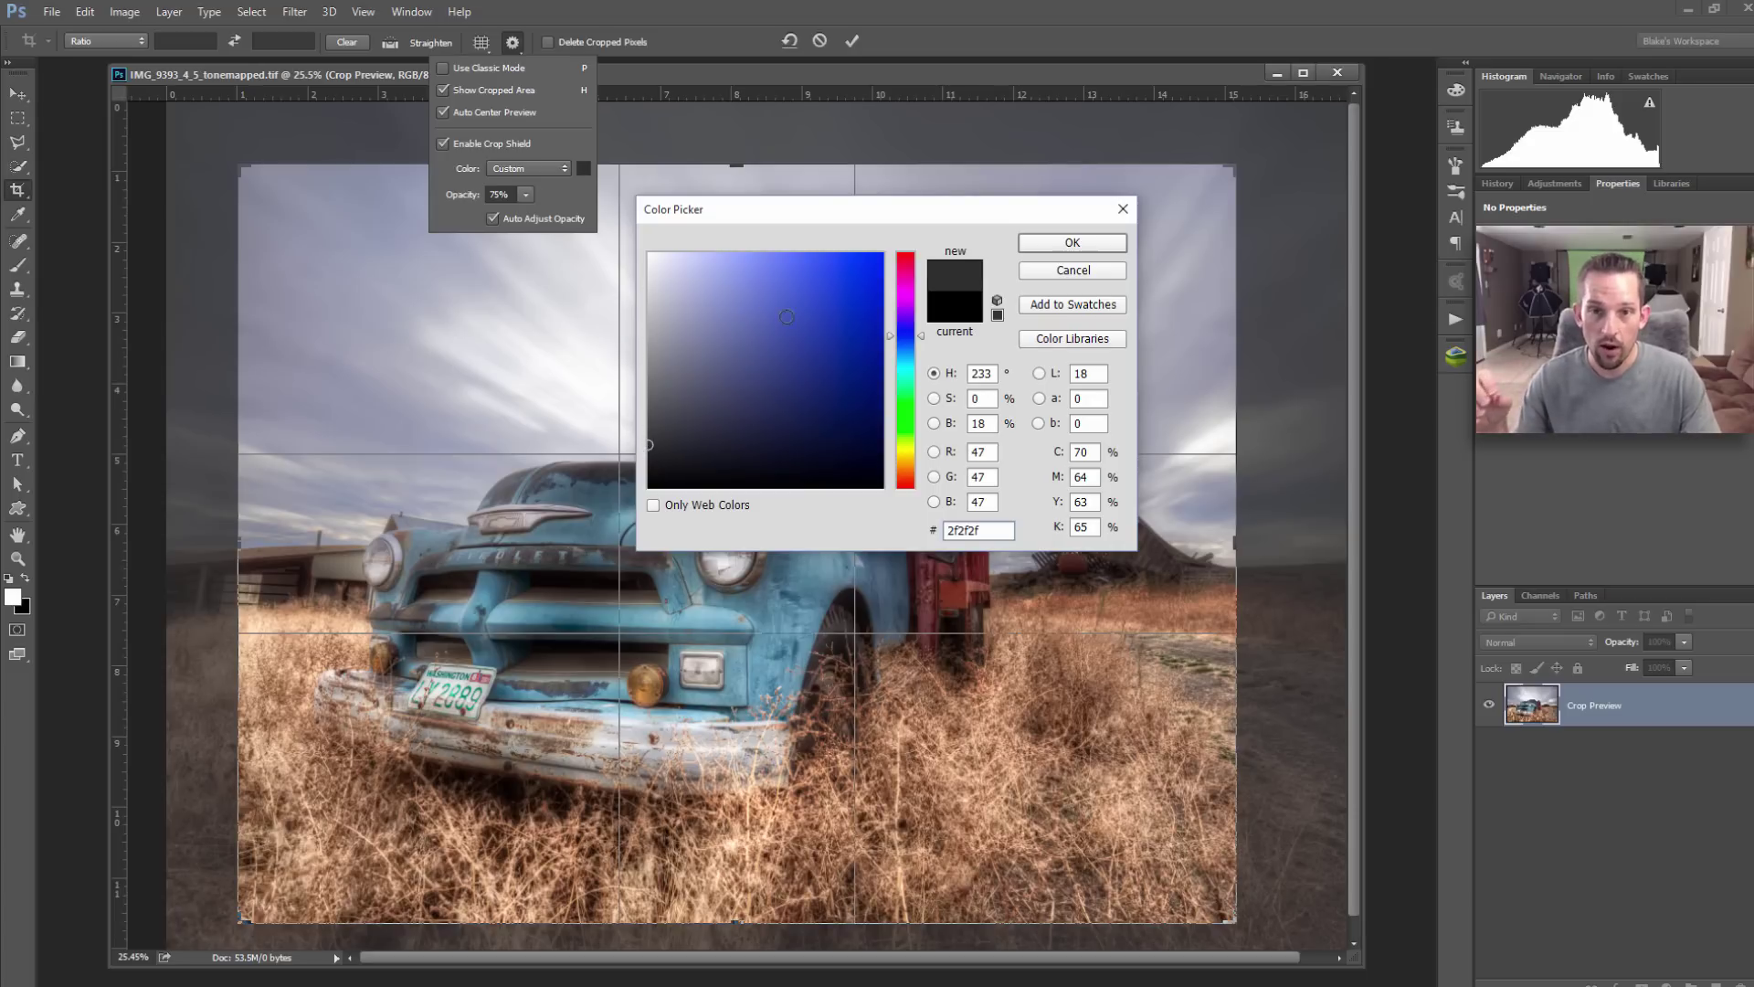
click(822, 331)
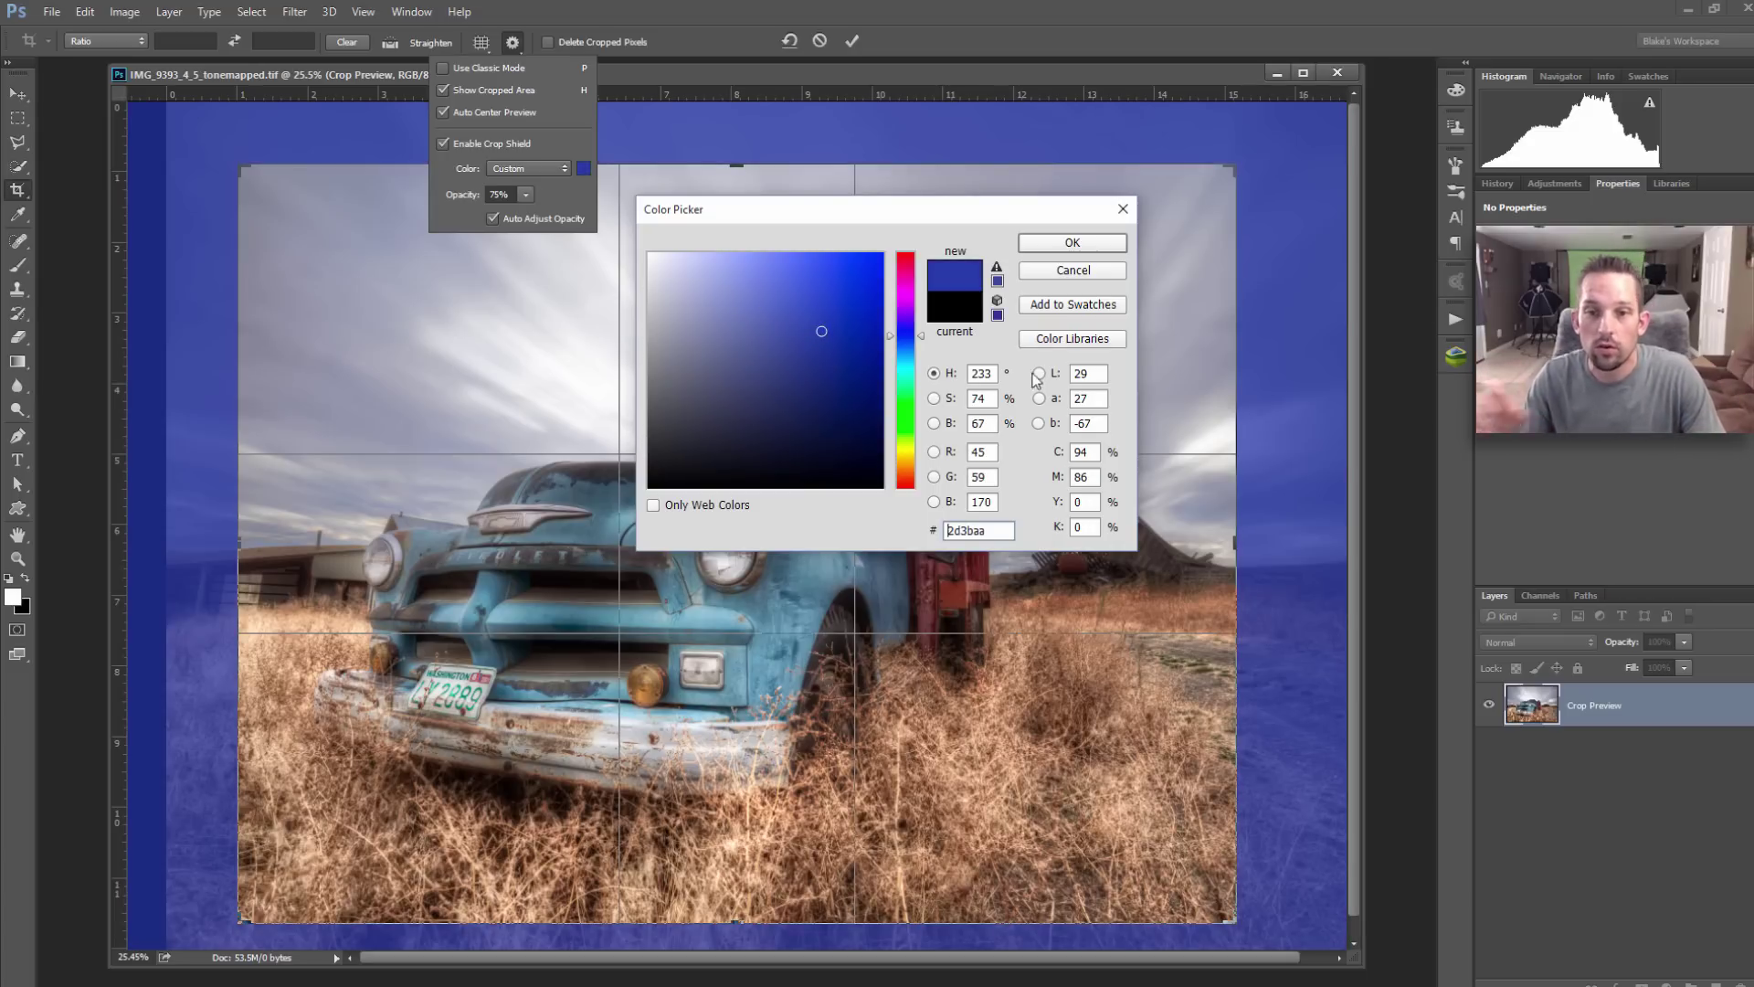
click(905, 451)
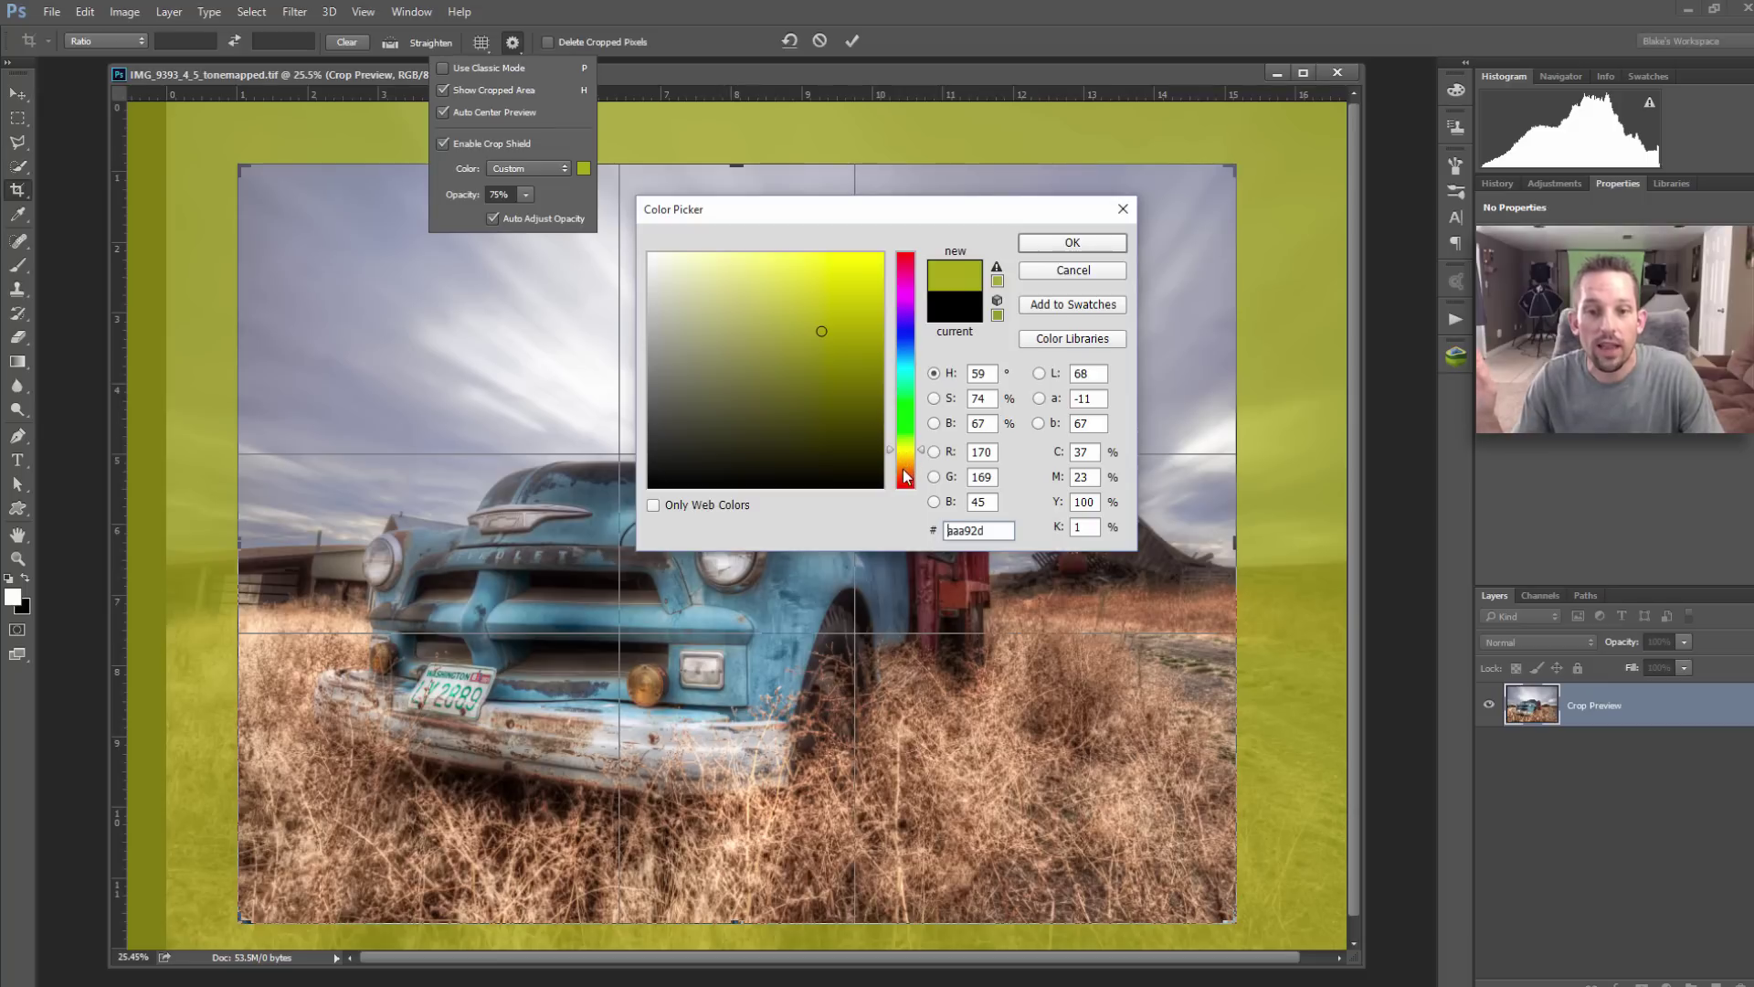
click(905, 476)
click(906, 483)
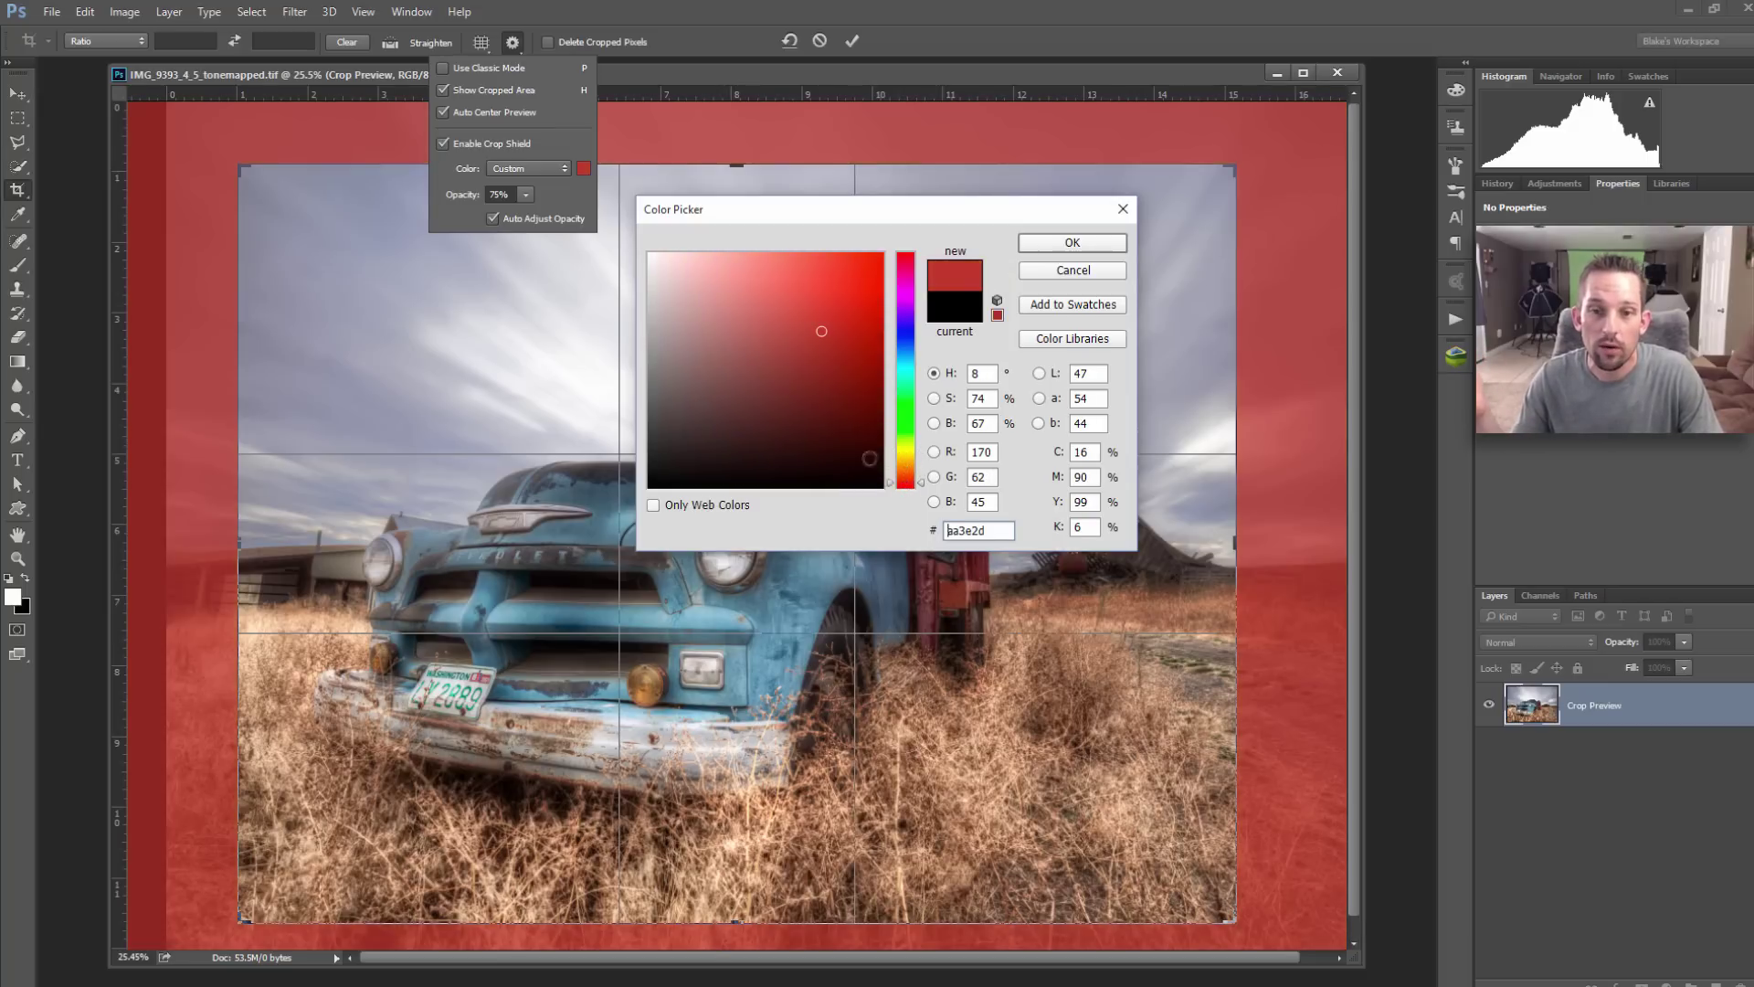
click(846, 447)
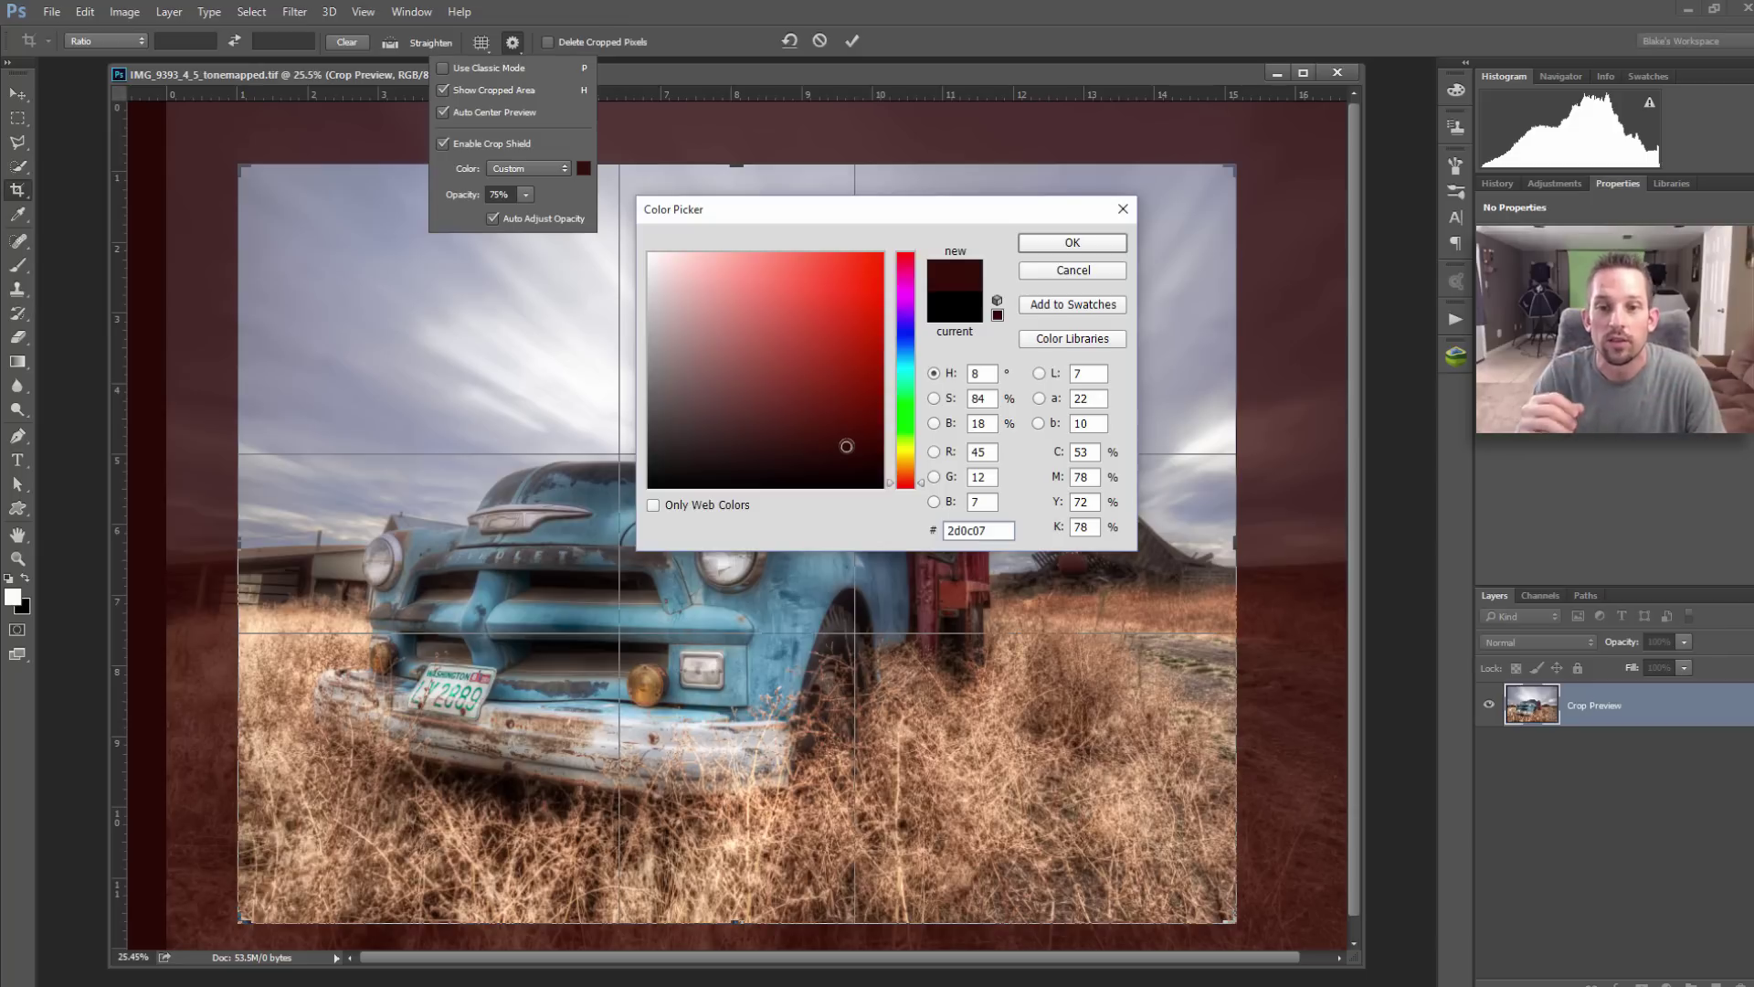
click(909, 295)
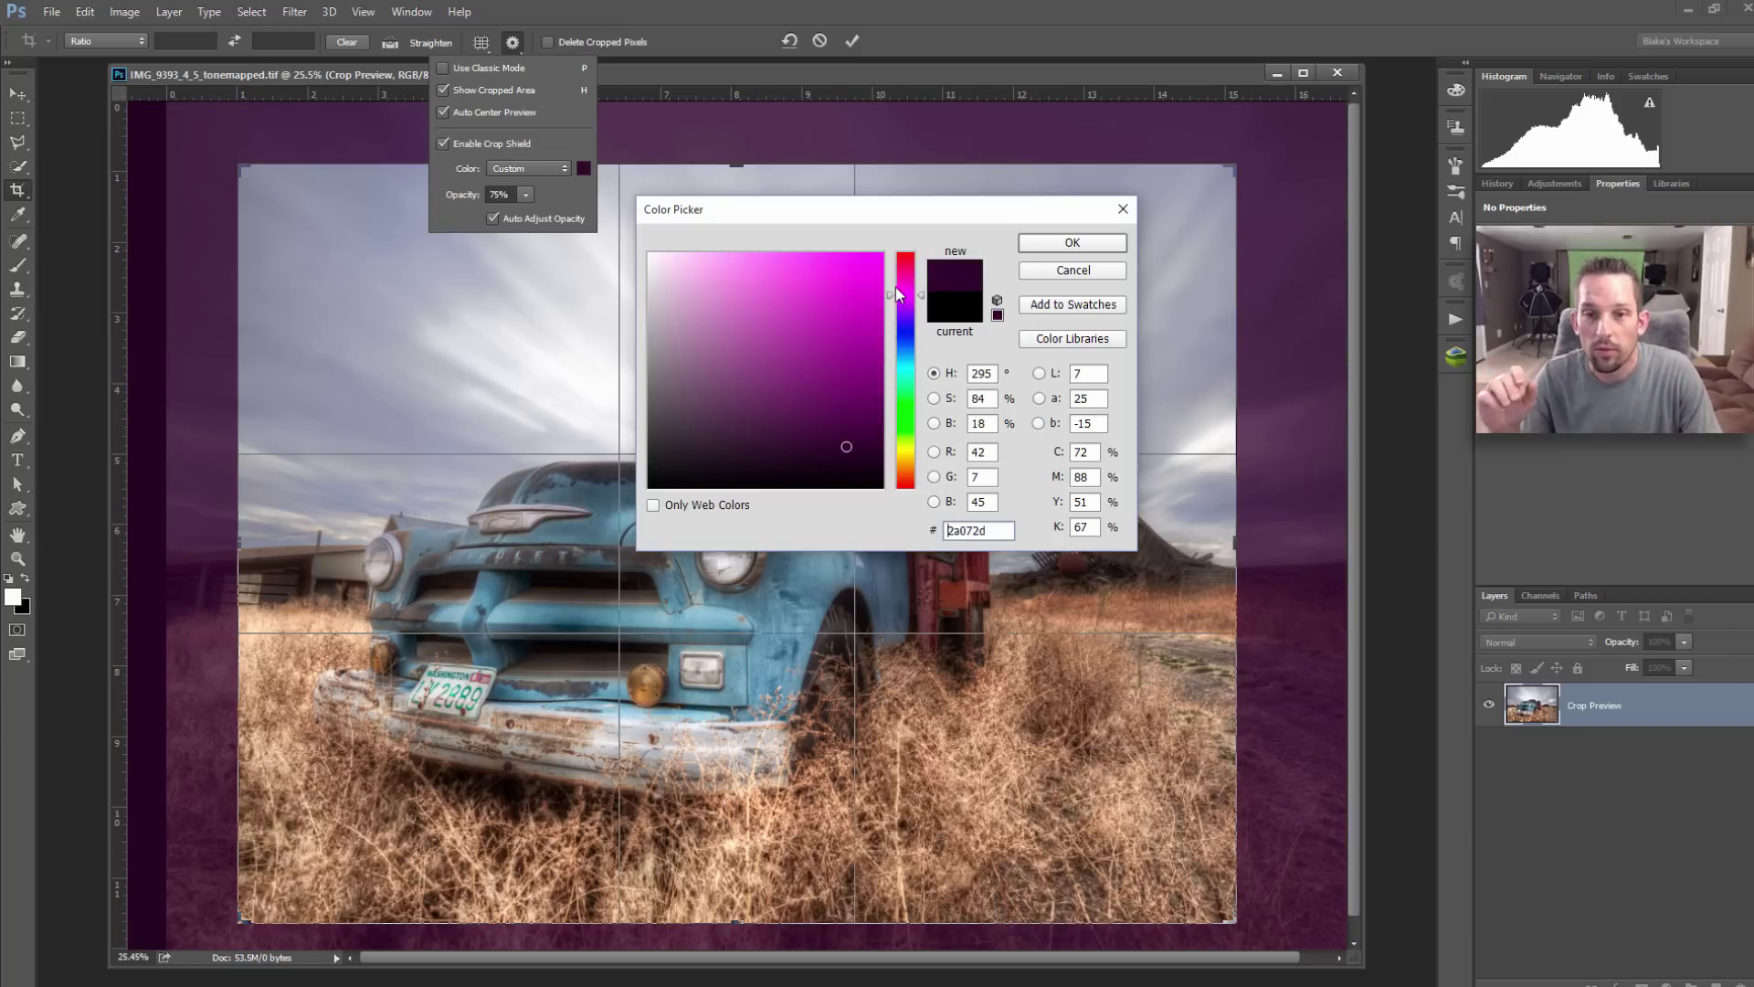
click(649, 440)
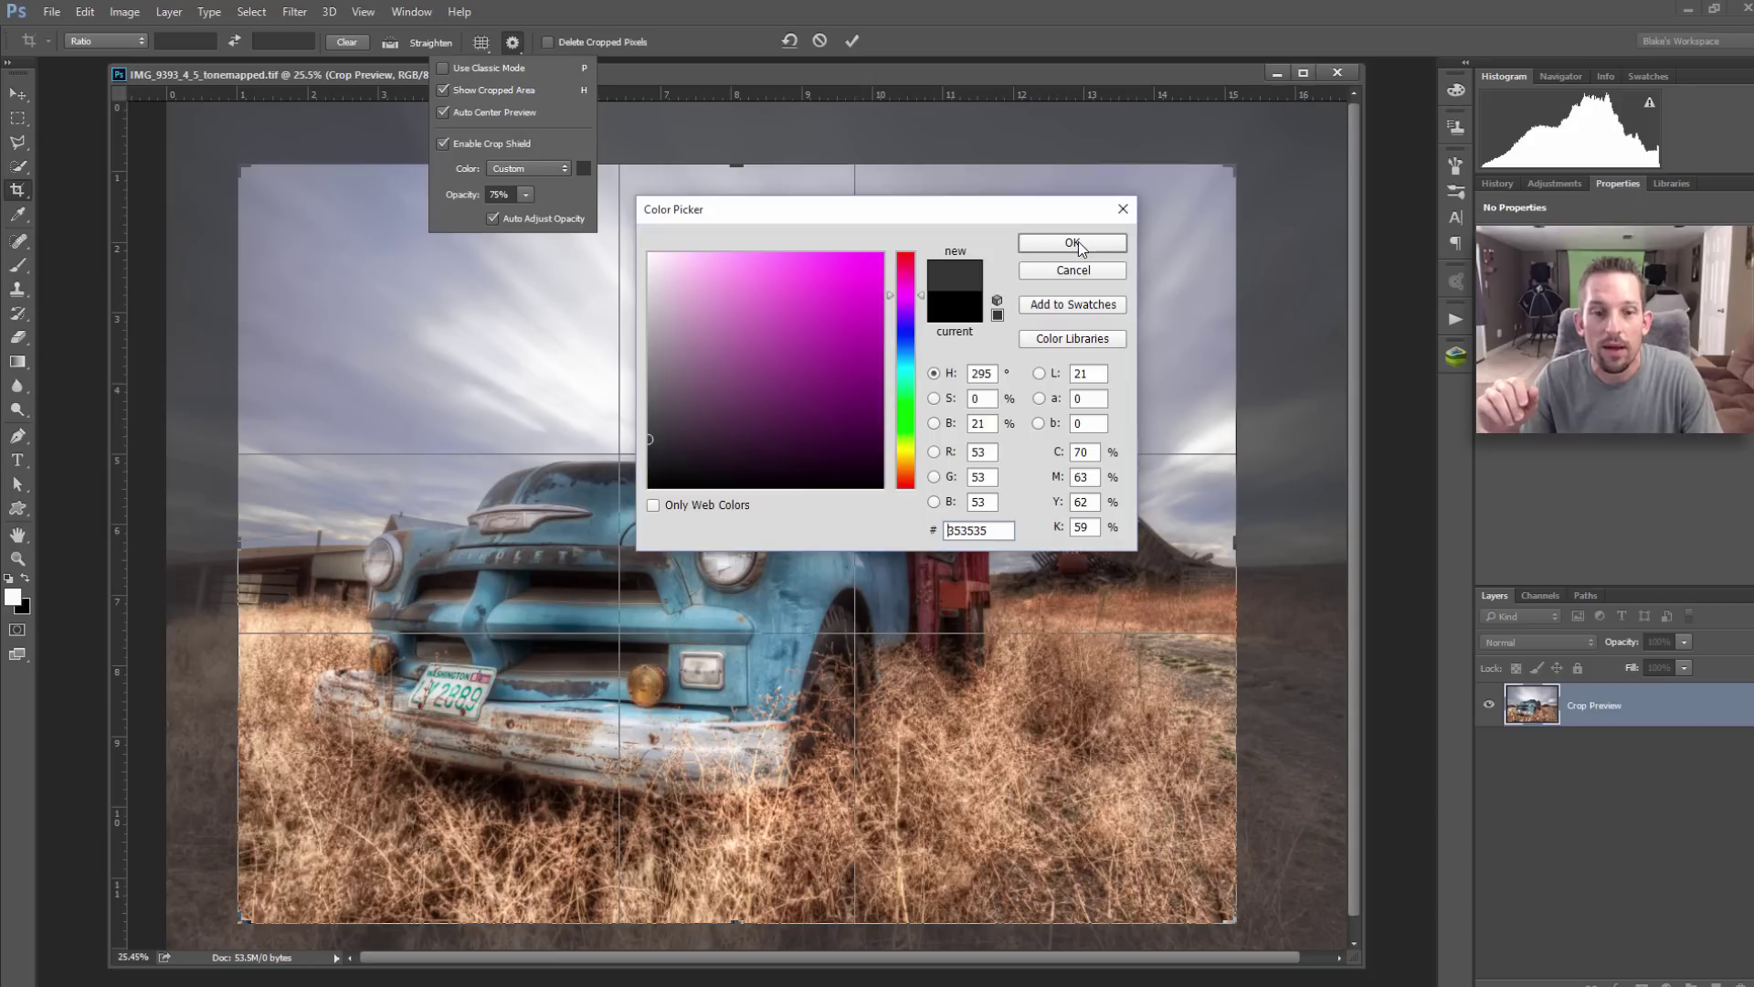
Step: Accept the 353535 shield colour and raise the shield opacity from 75% to 79%
click(1075, 242)
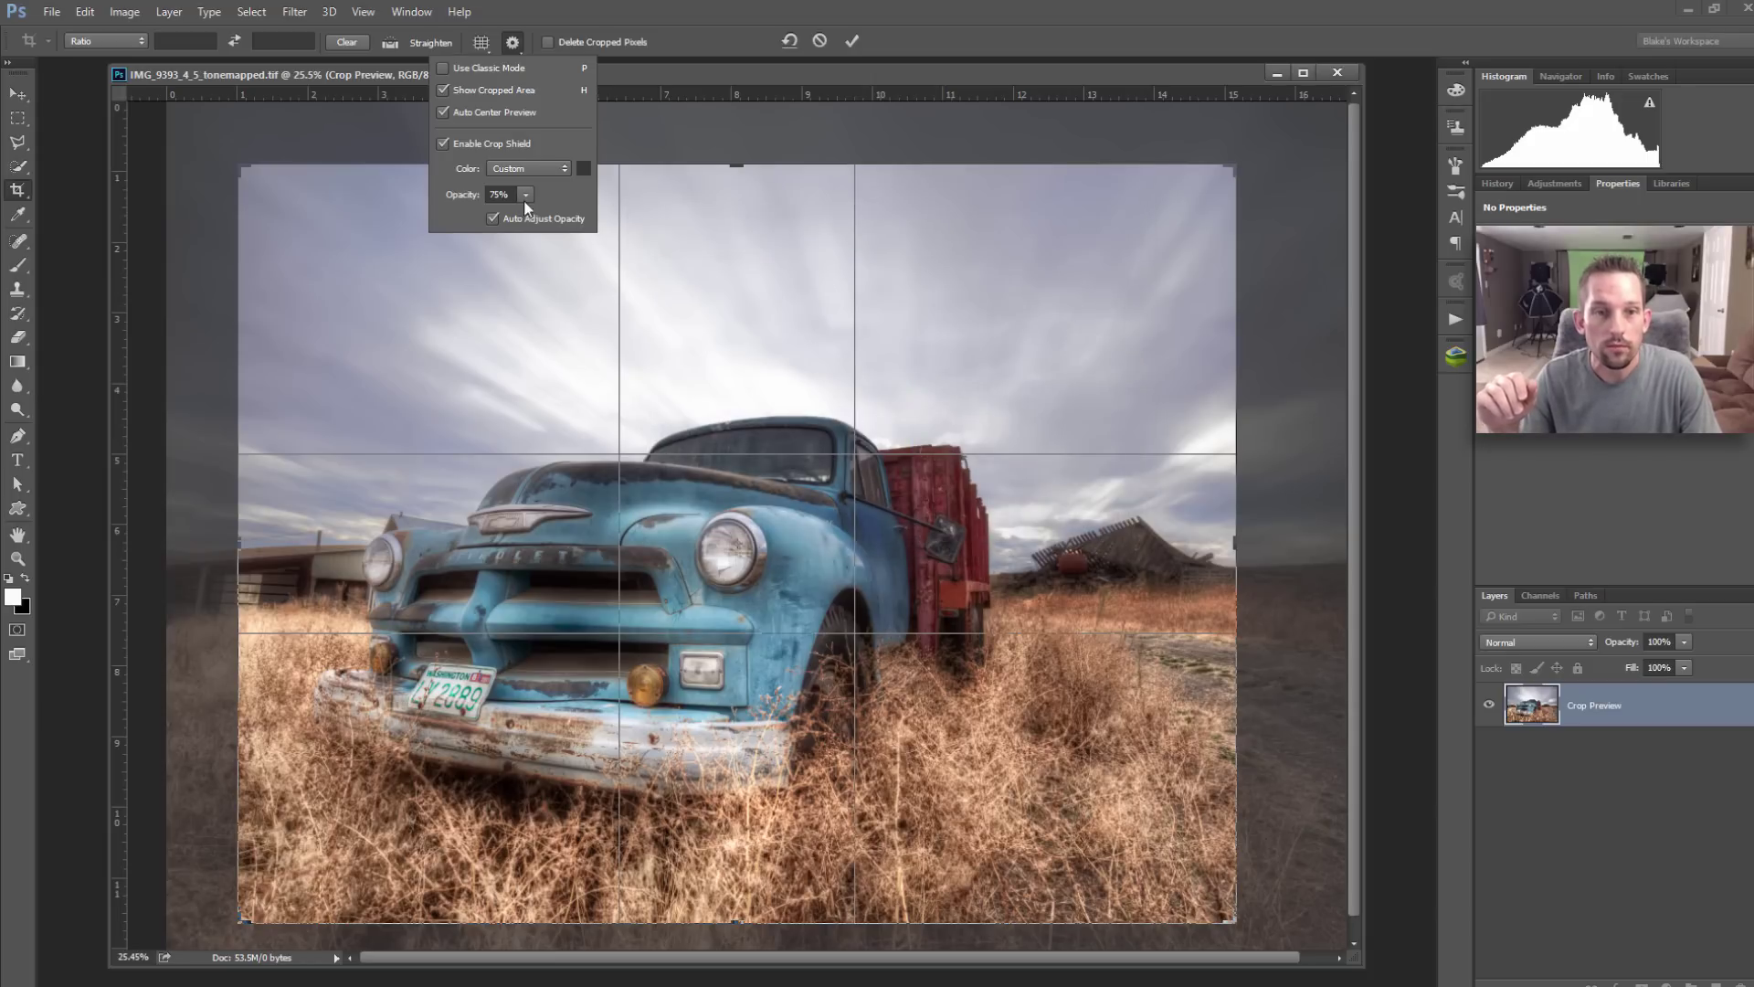
click(525, 196)
mouse_move(529, 216)
mouse_down()
mouse_move(551, 219)
mouse_move(457, 220)
mouse_move(534, 221)
mouse_up()
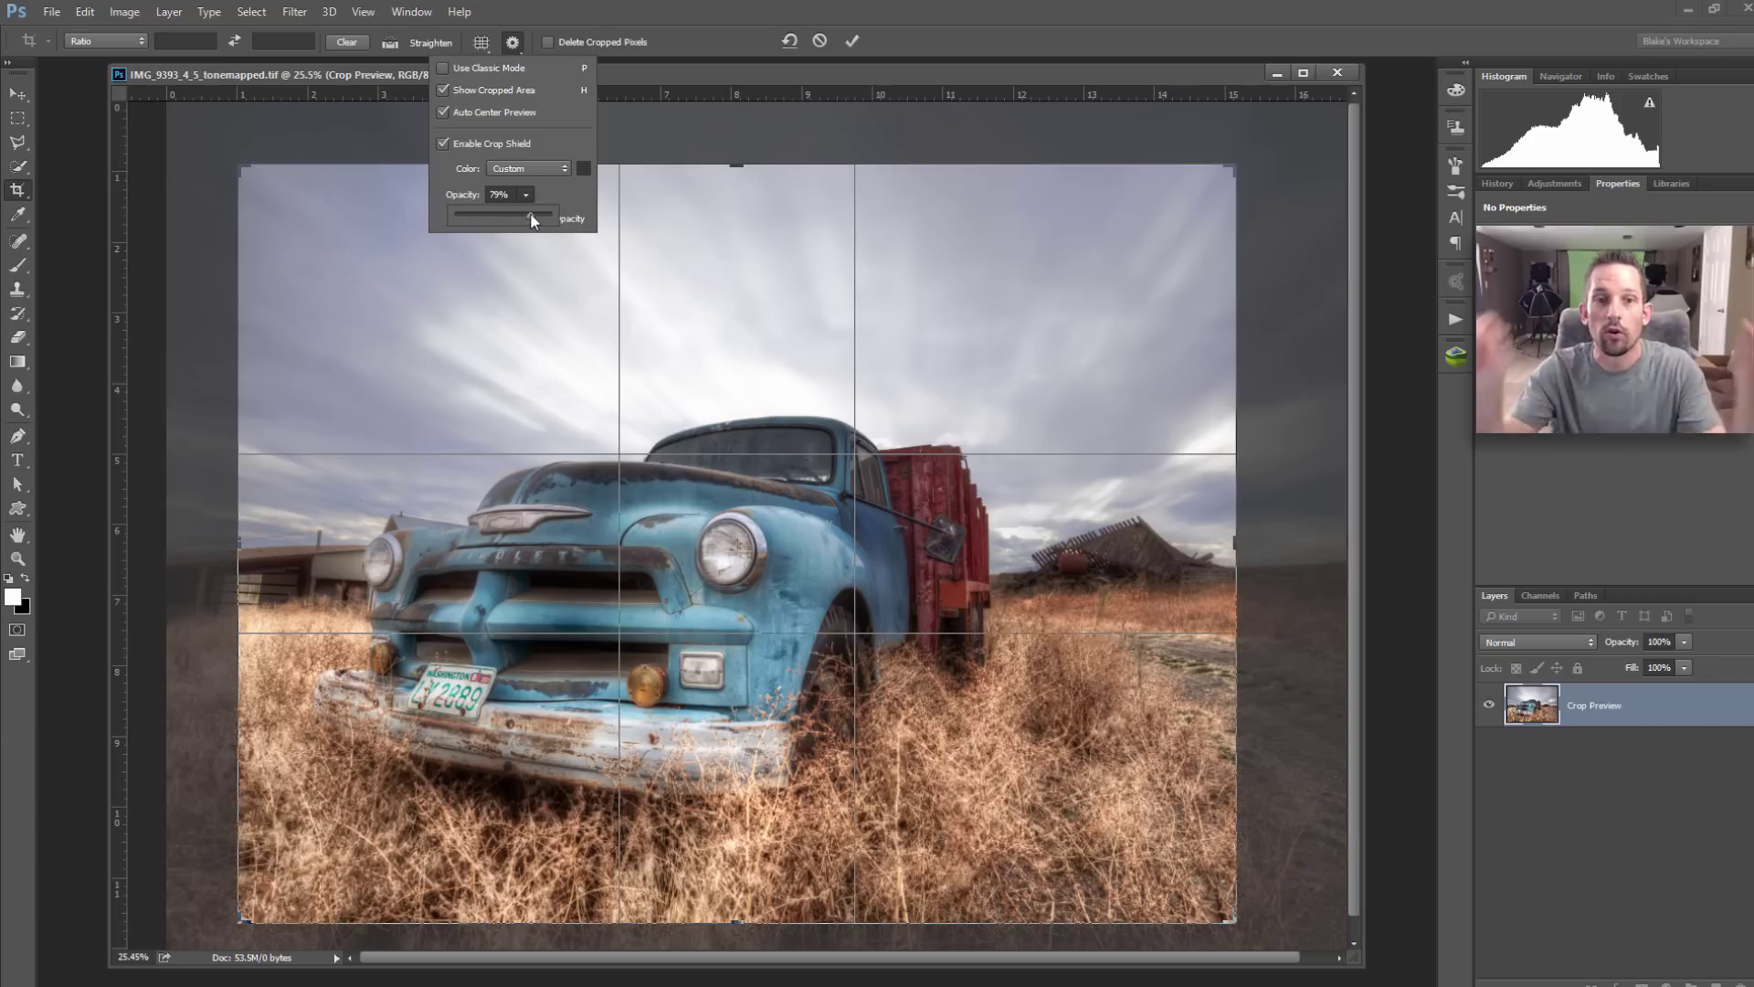
click(567, 195)
click(599, 3)
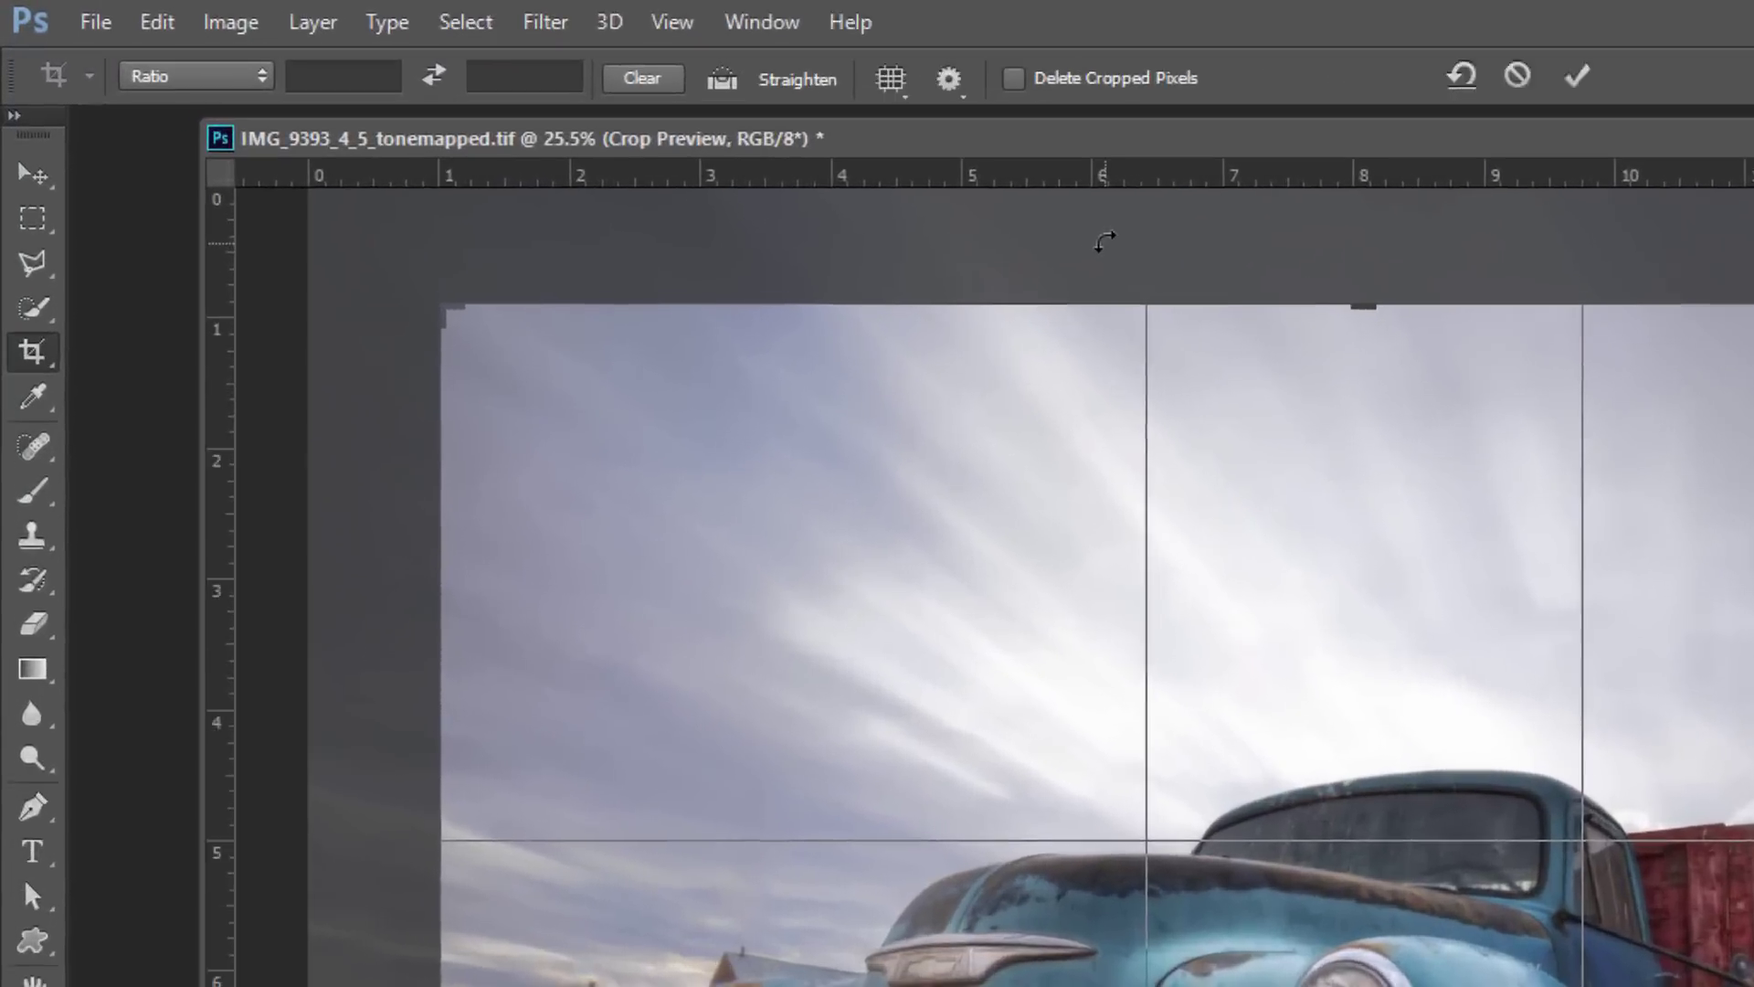
Step: Exit the current crop preview and start a new one on the photo
key(Escape)
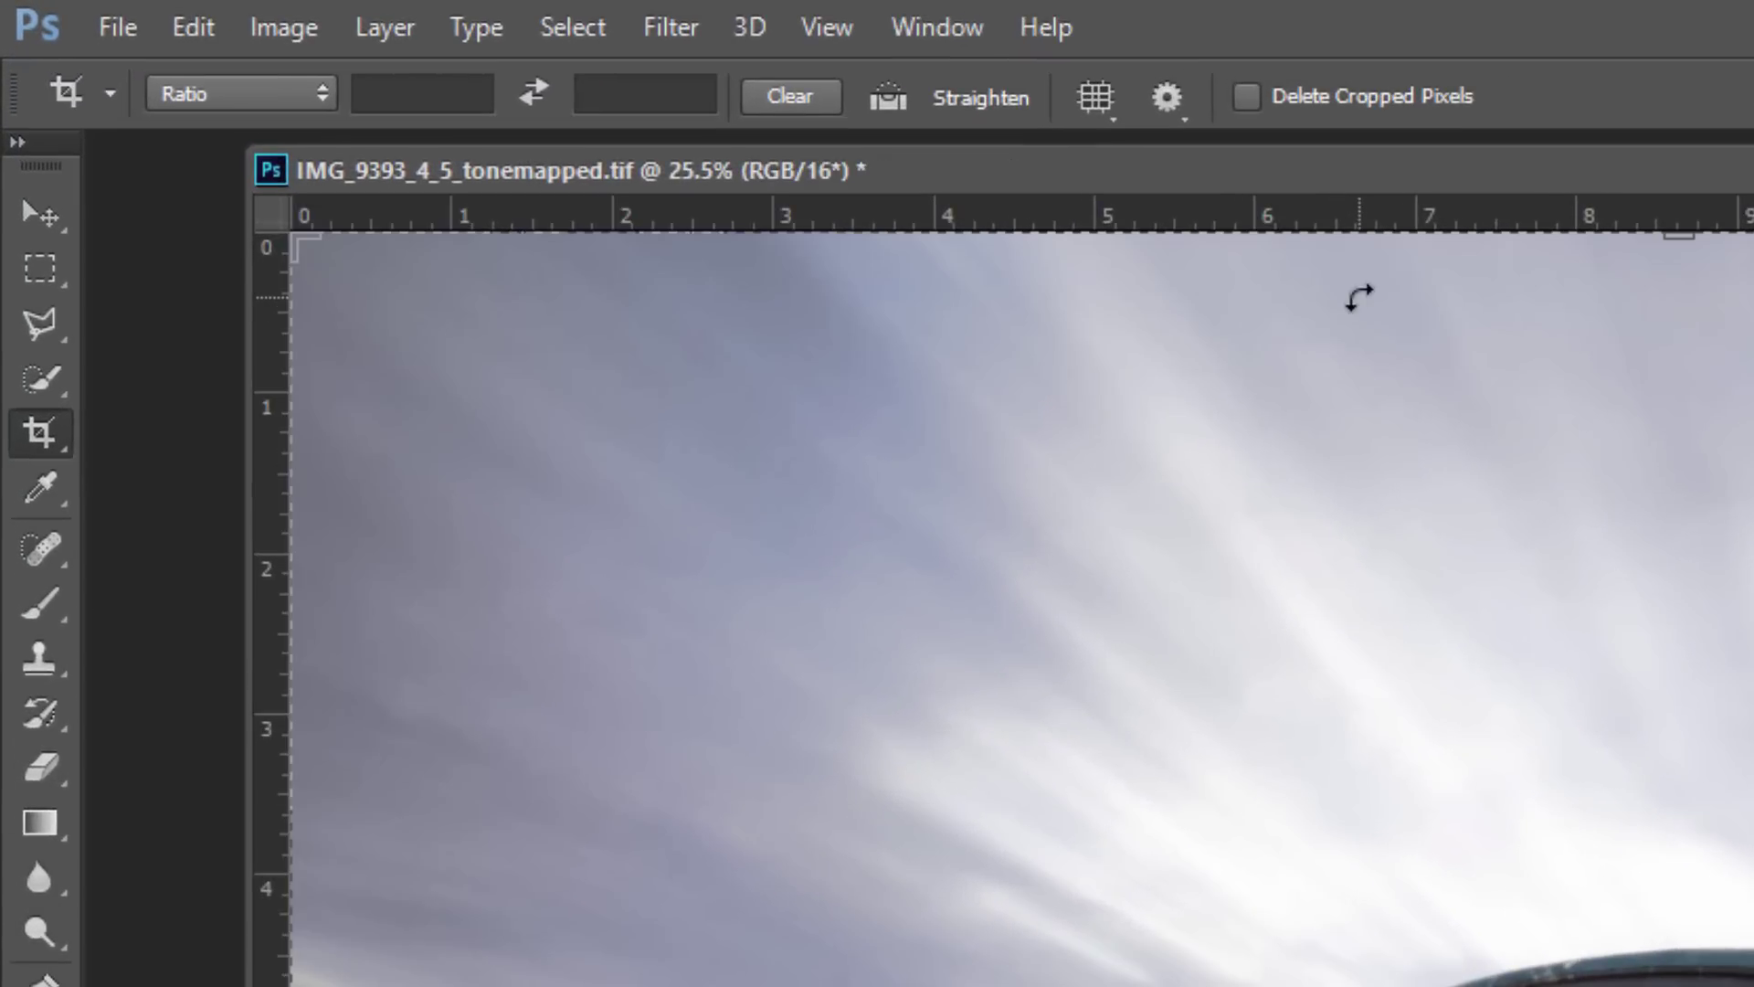
click(1099, 97)
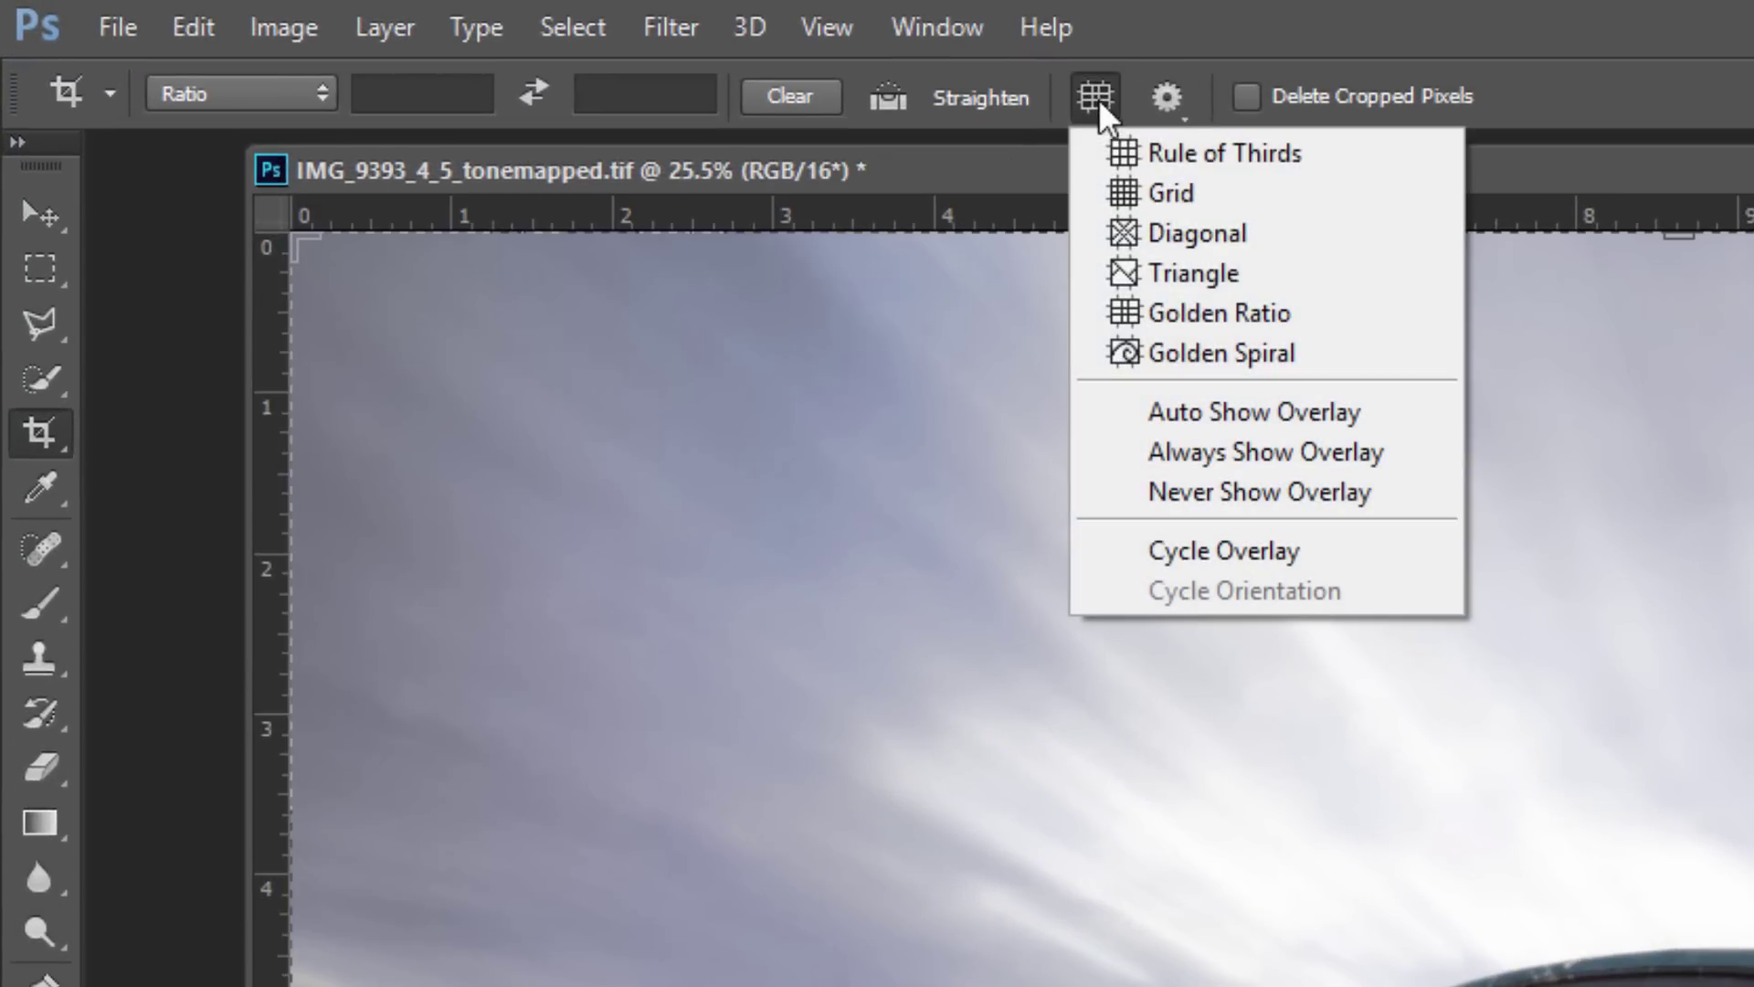
click(1247, 23)
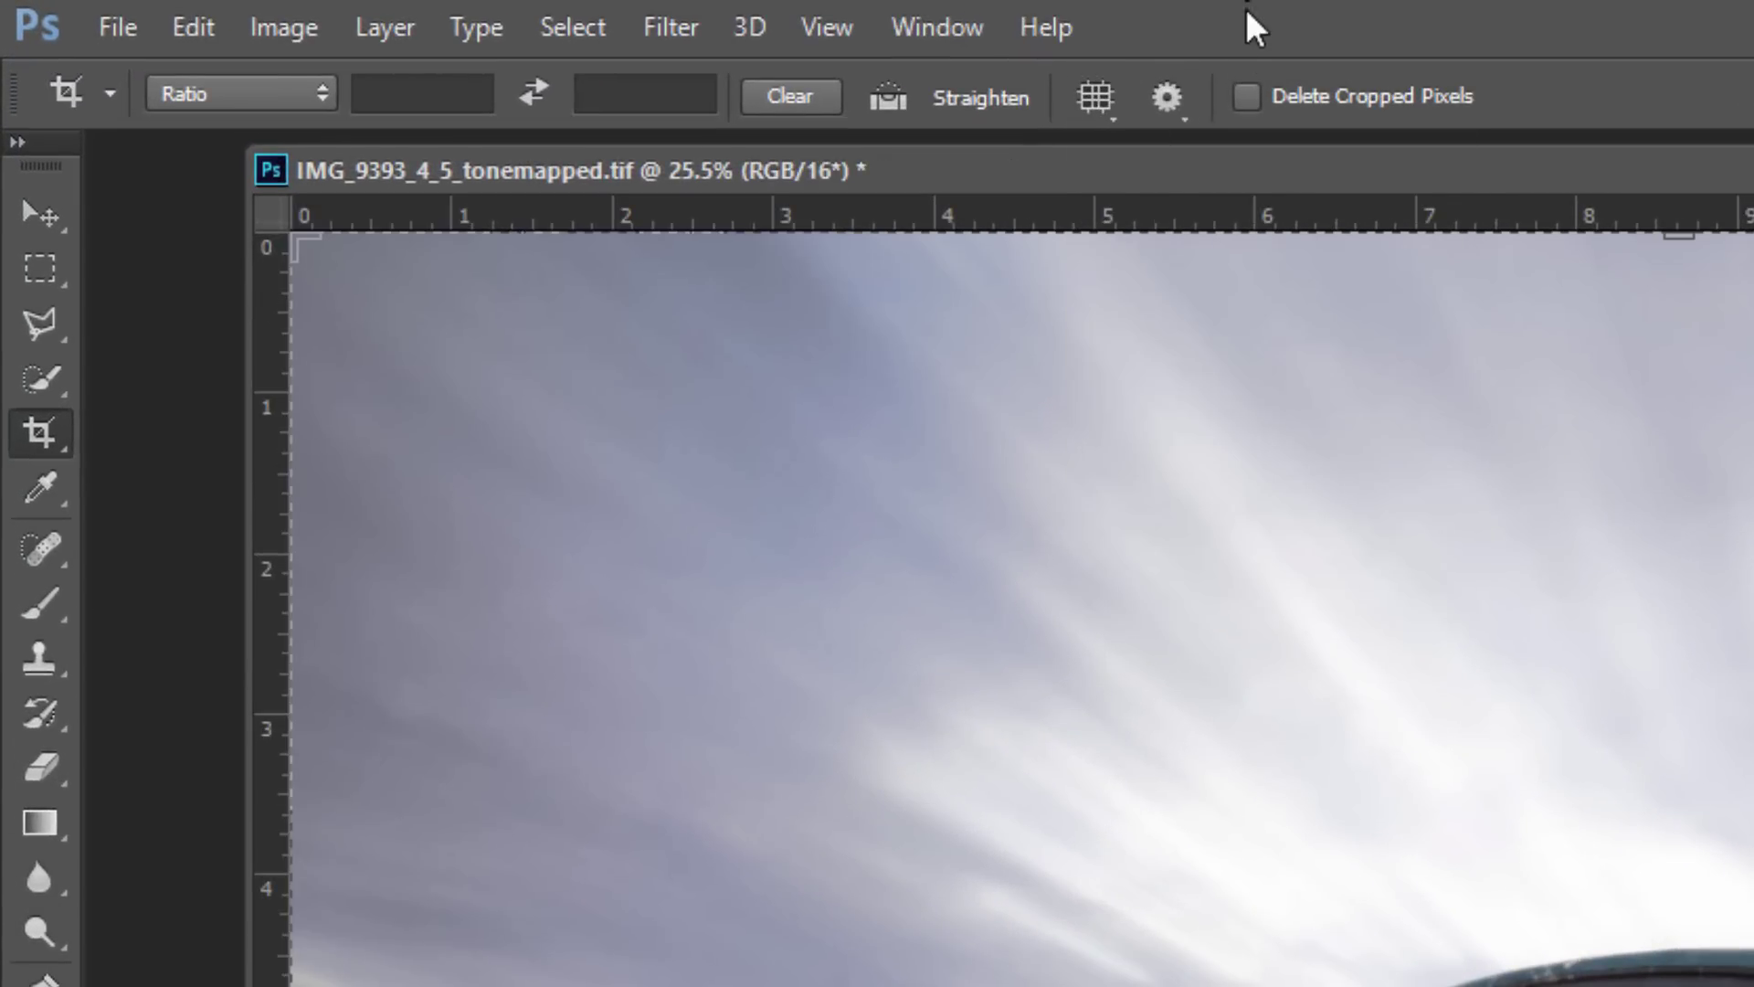
click(1273, 764)
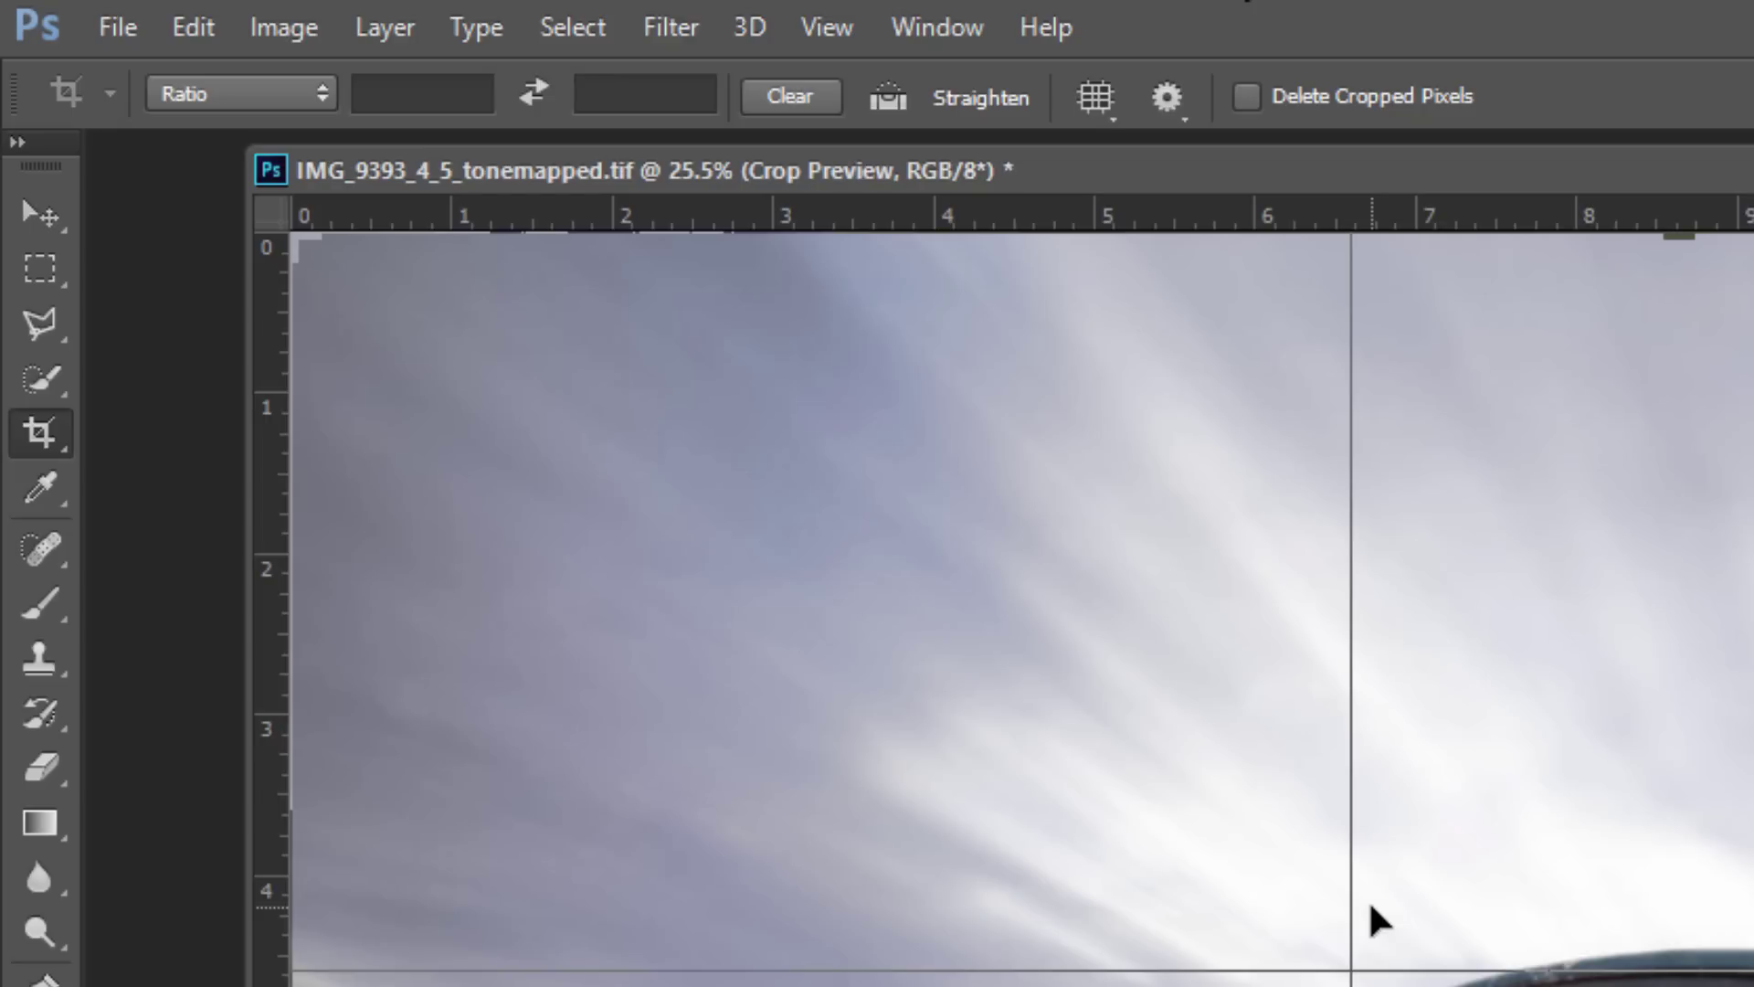
Step: Switch the crop overlay to Grid, then Diagonal, then Triangle
click(1096, 97)
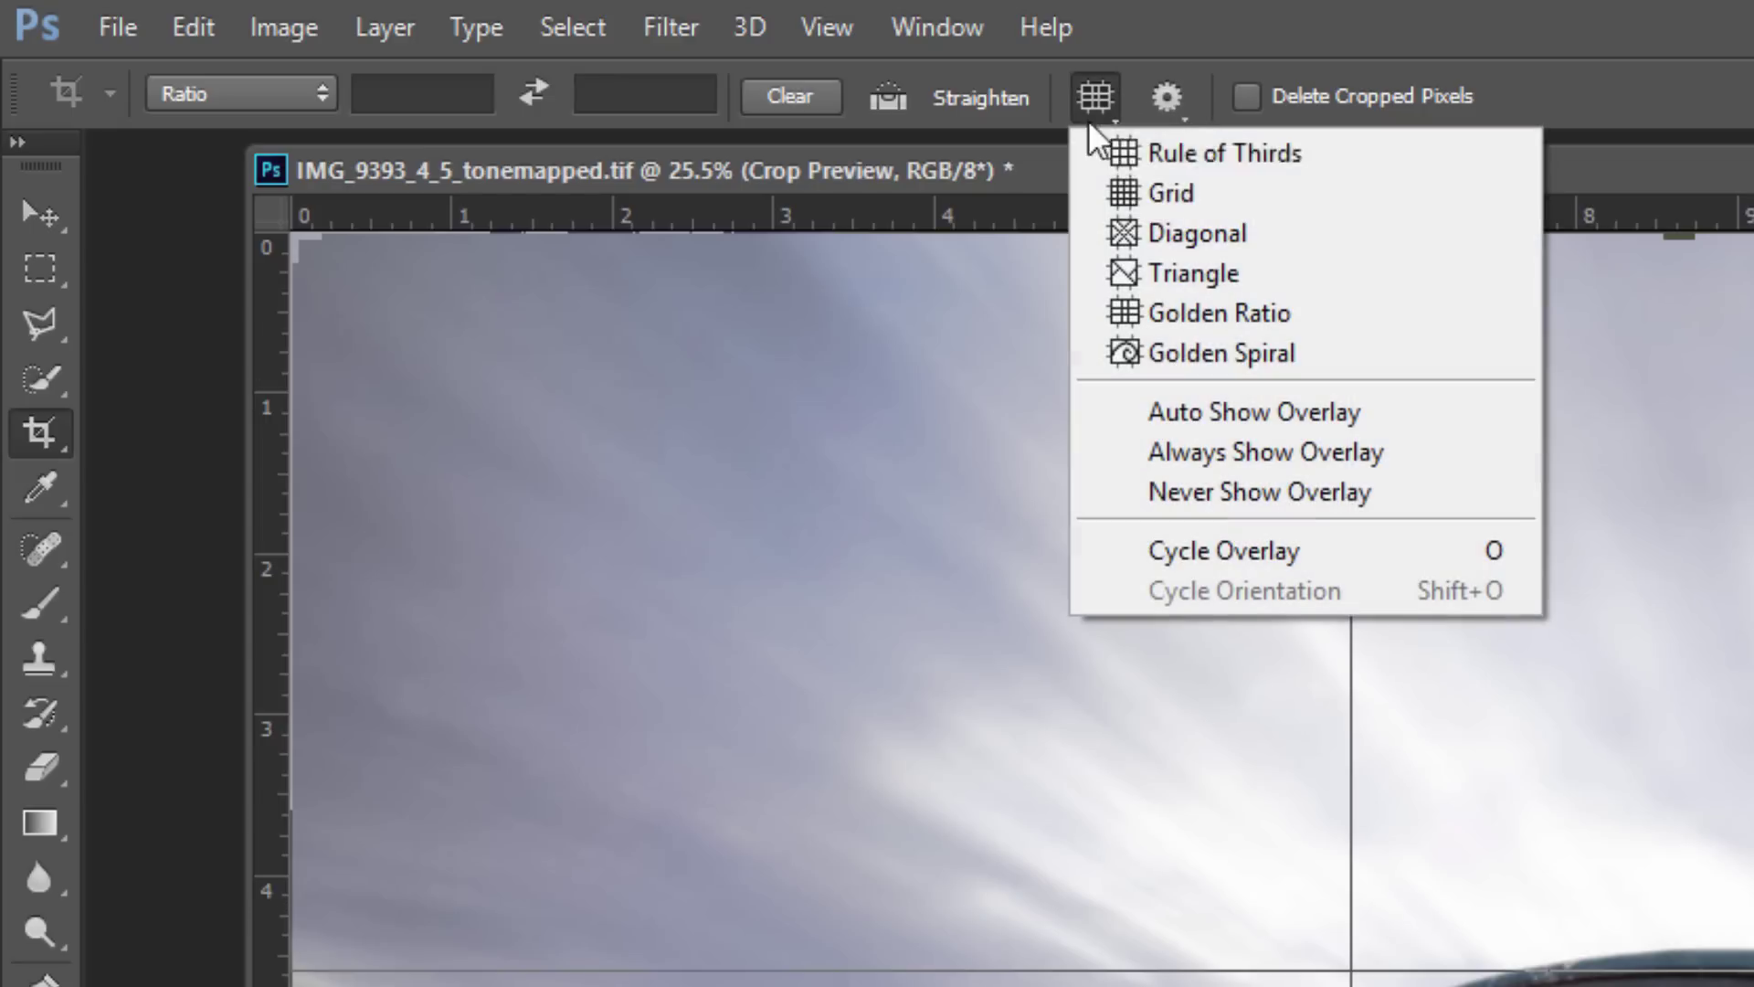
click(1139, 190)
click(1096, 97)
click(1121, 230)
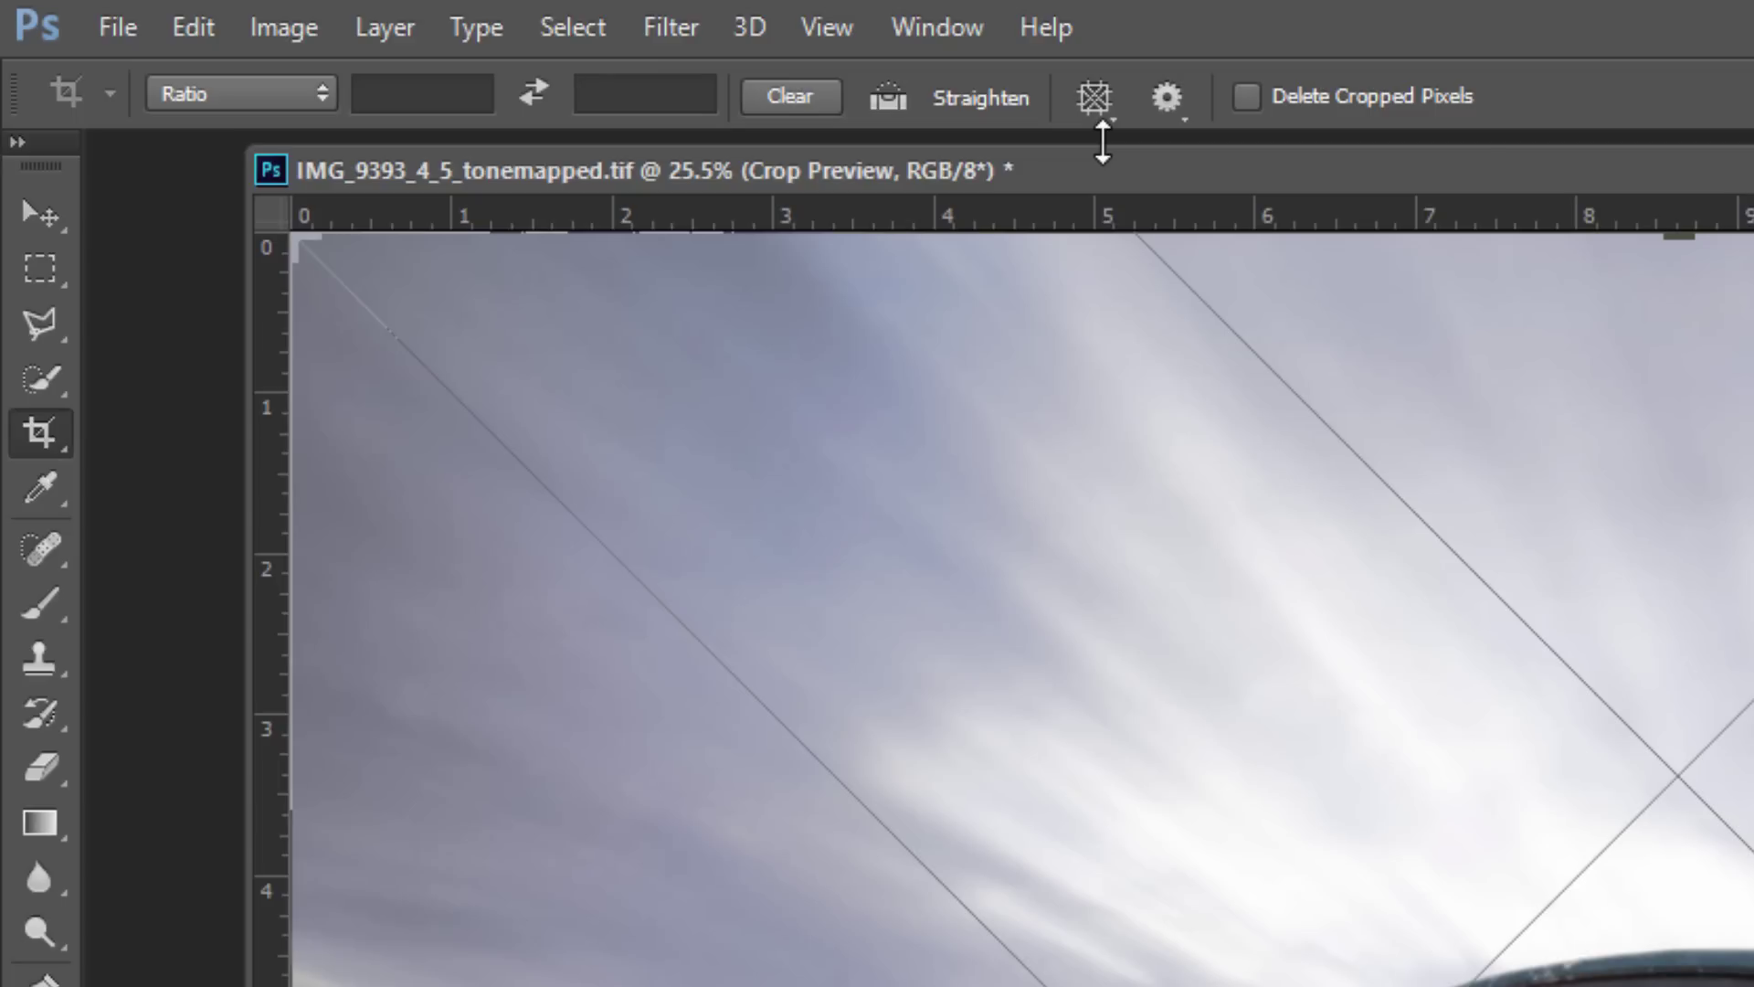
click(1096, 99)
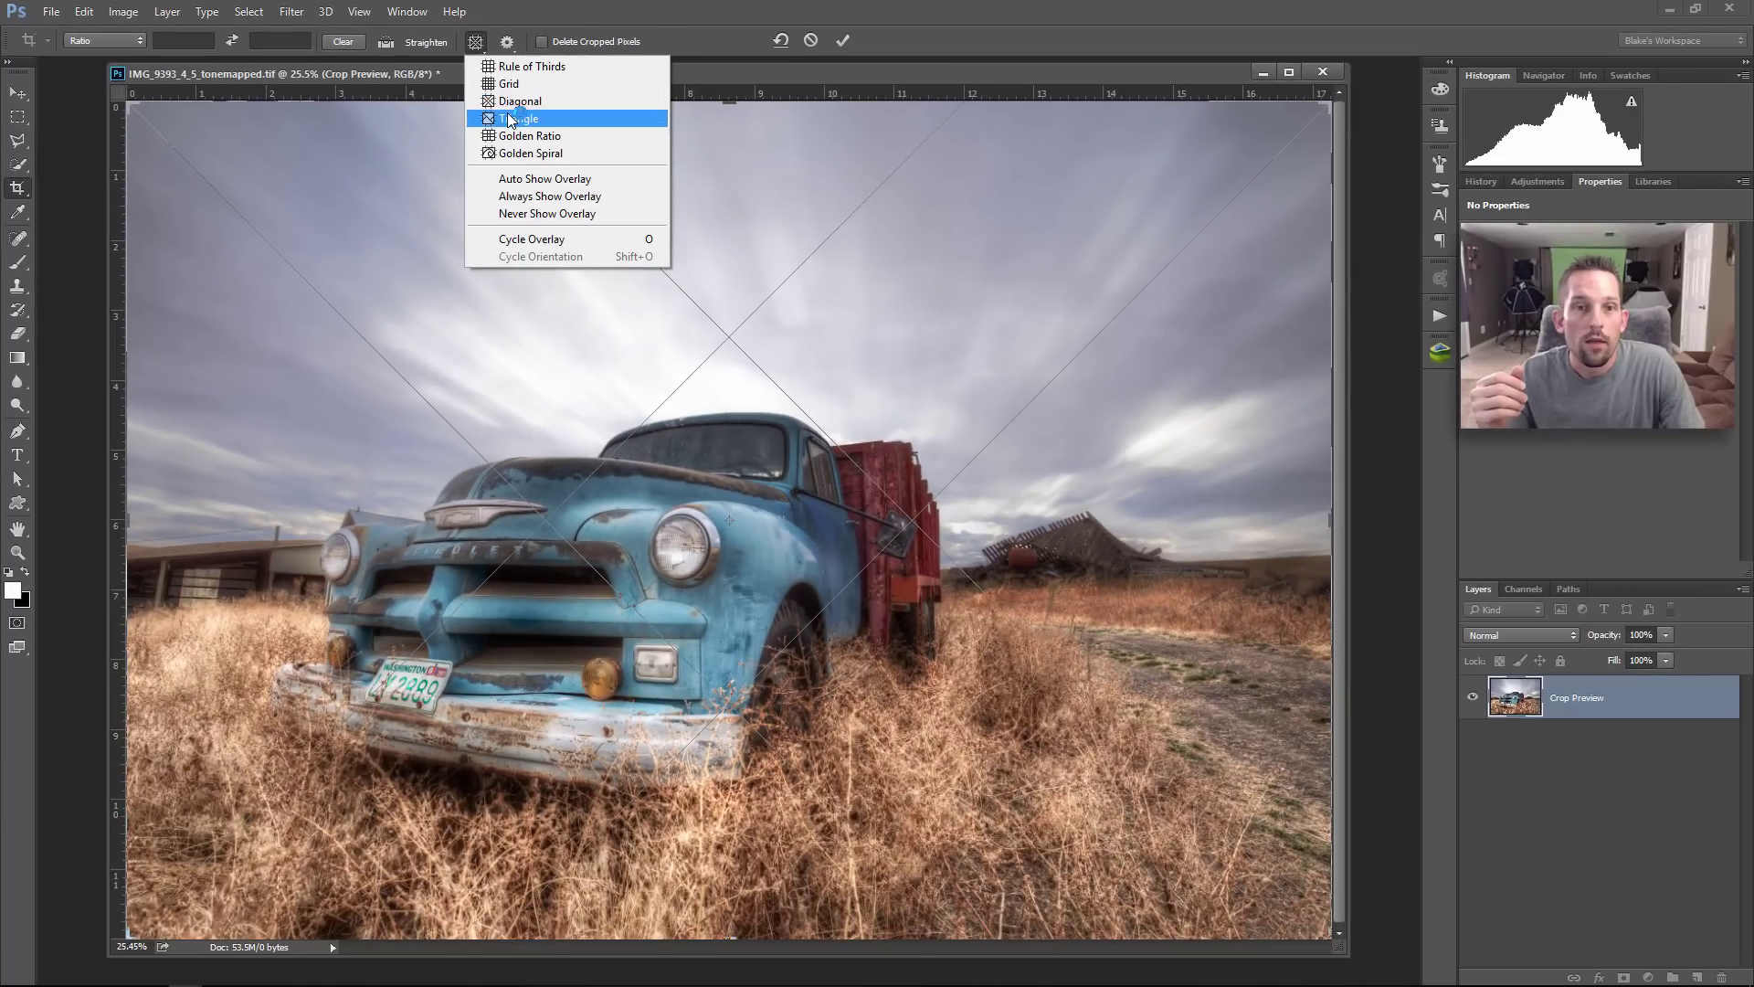
click(914, 211)
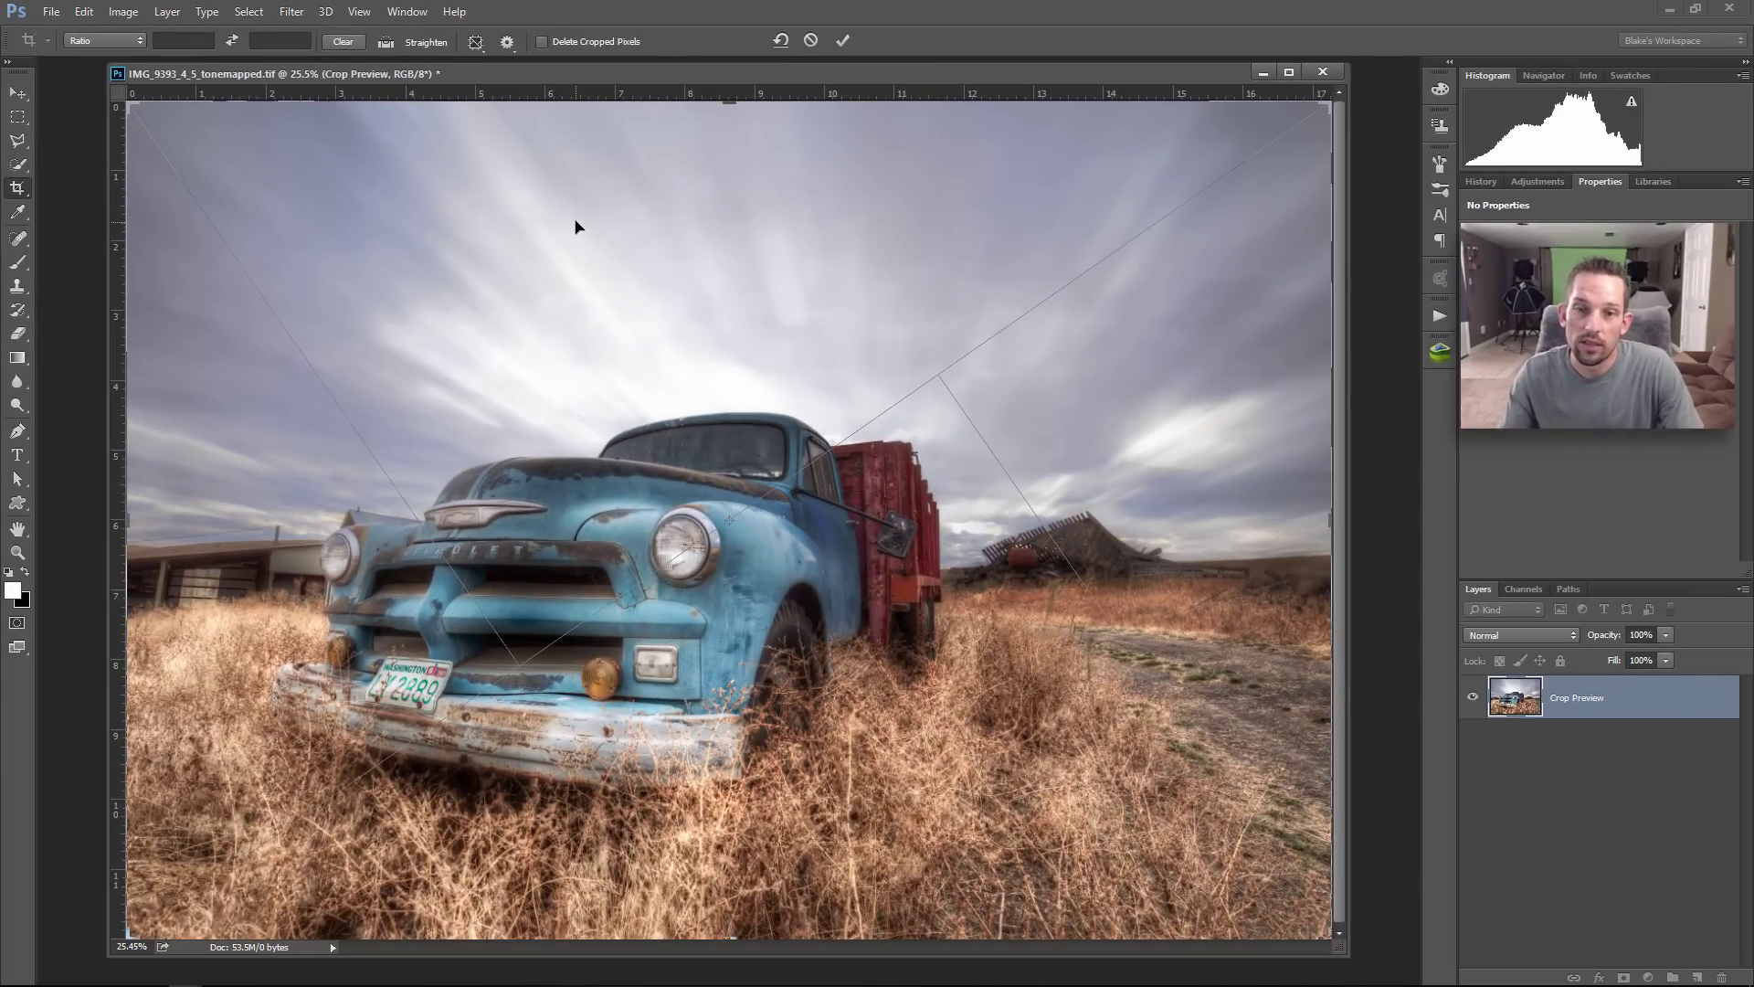
Step: Switch the crop overlay to Golden Ratio, then Rule of Thirds, then back to Golden Ratio
click(475, 42)
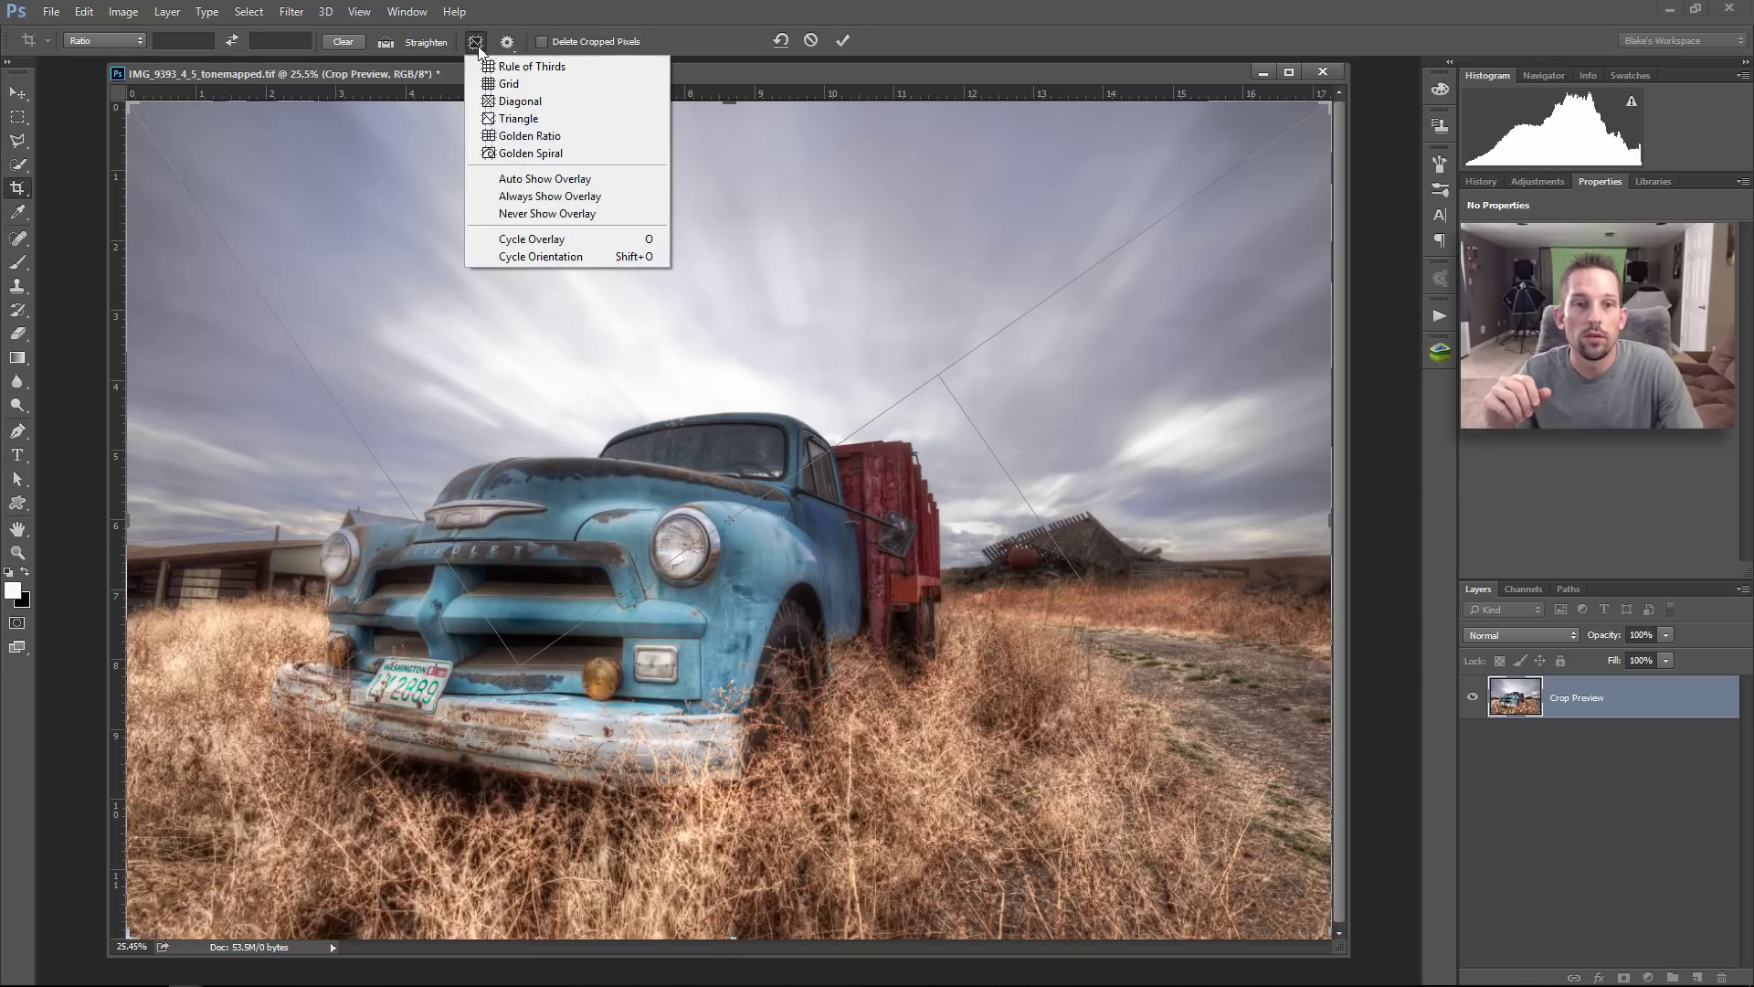
click(507, 136)
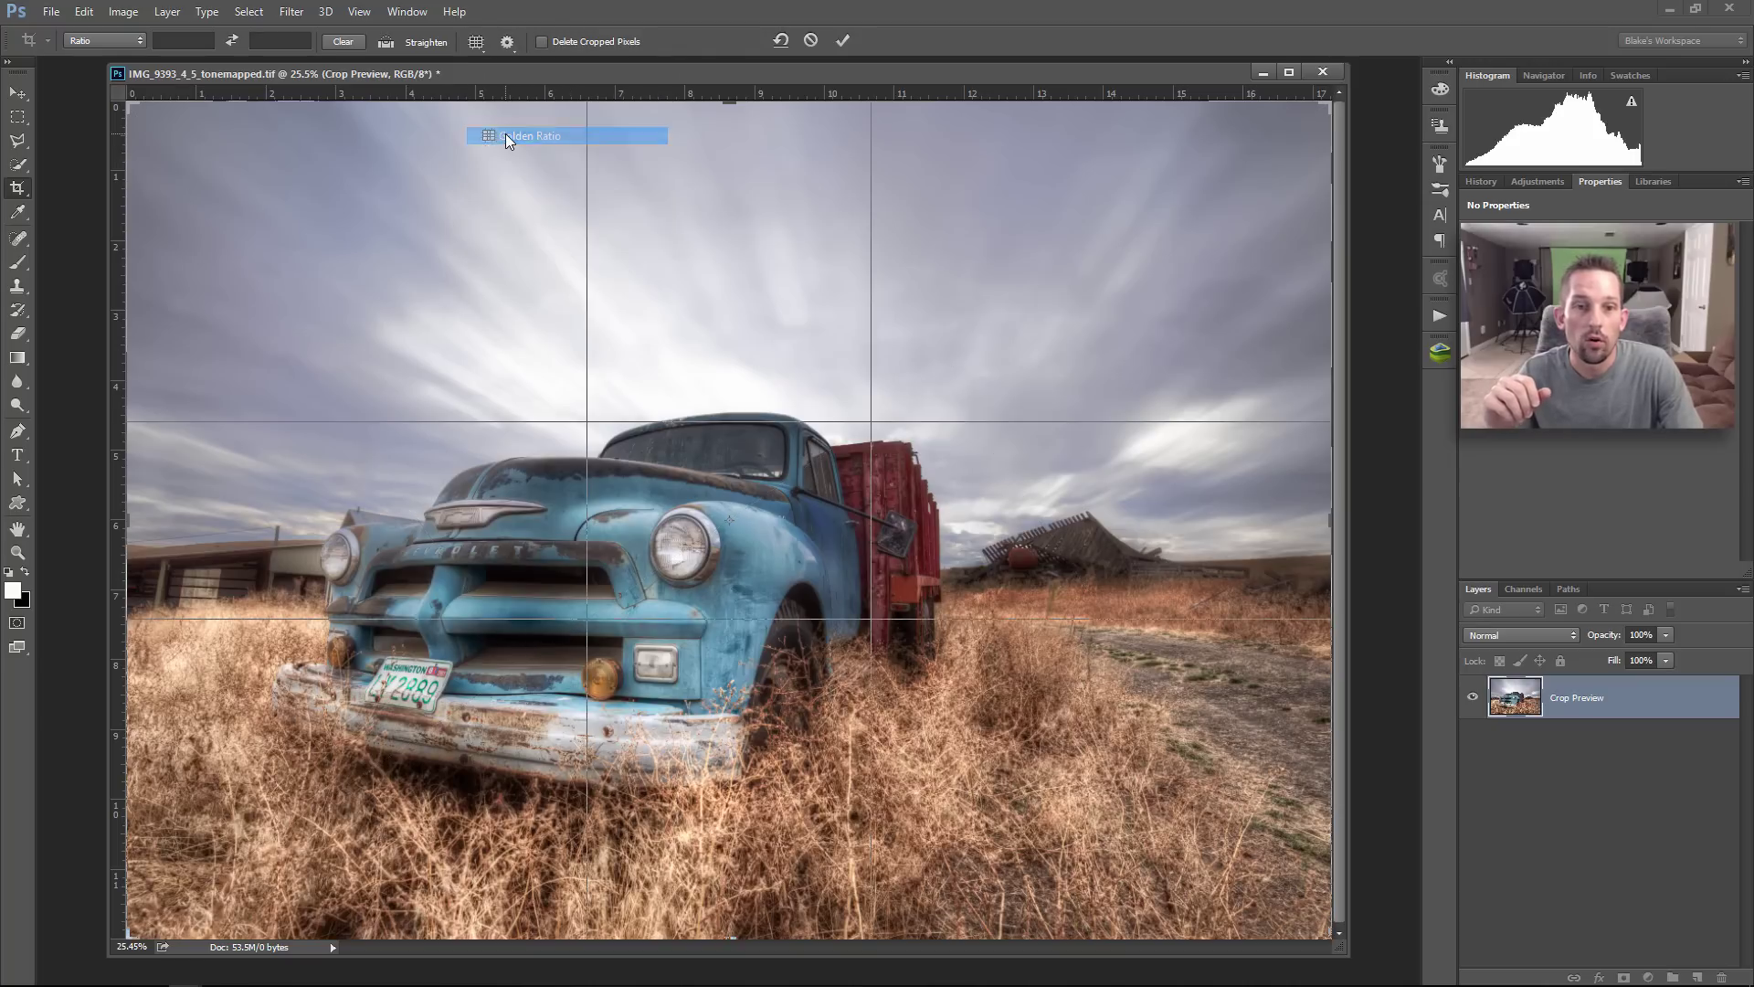
click(476, 43)
click(484, 64)
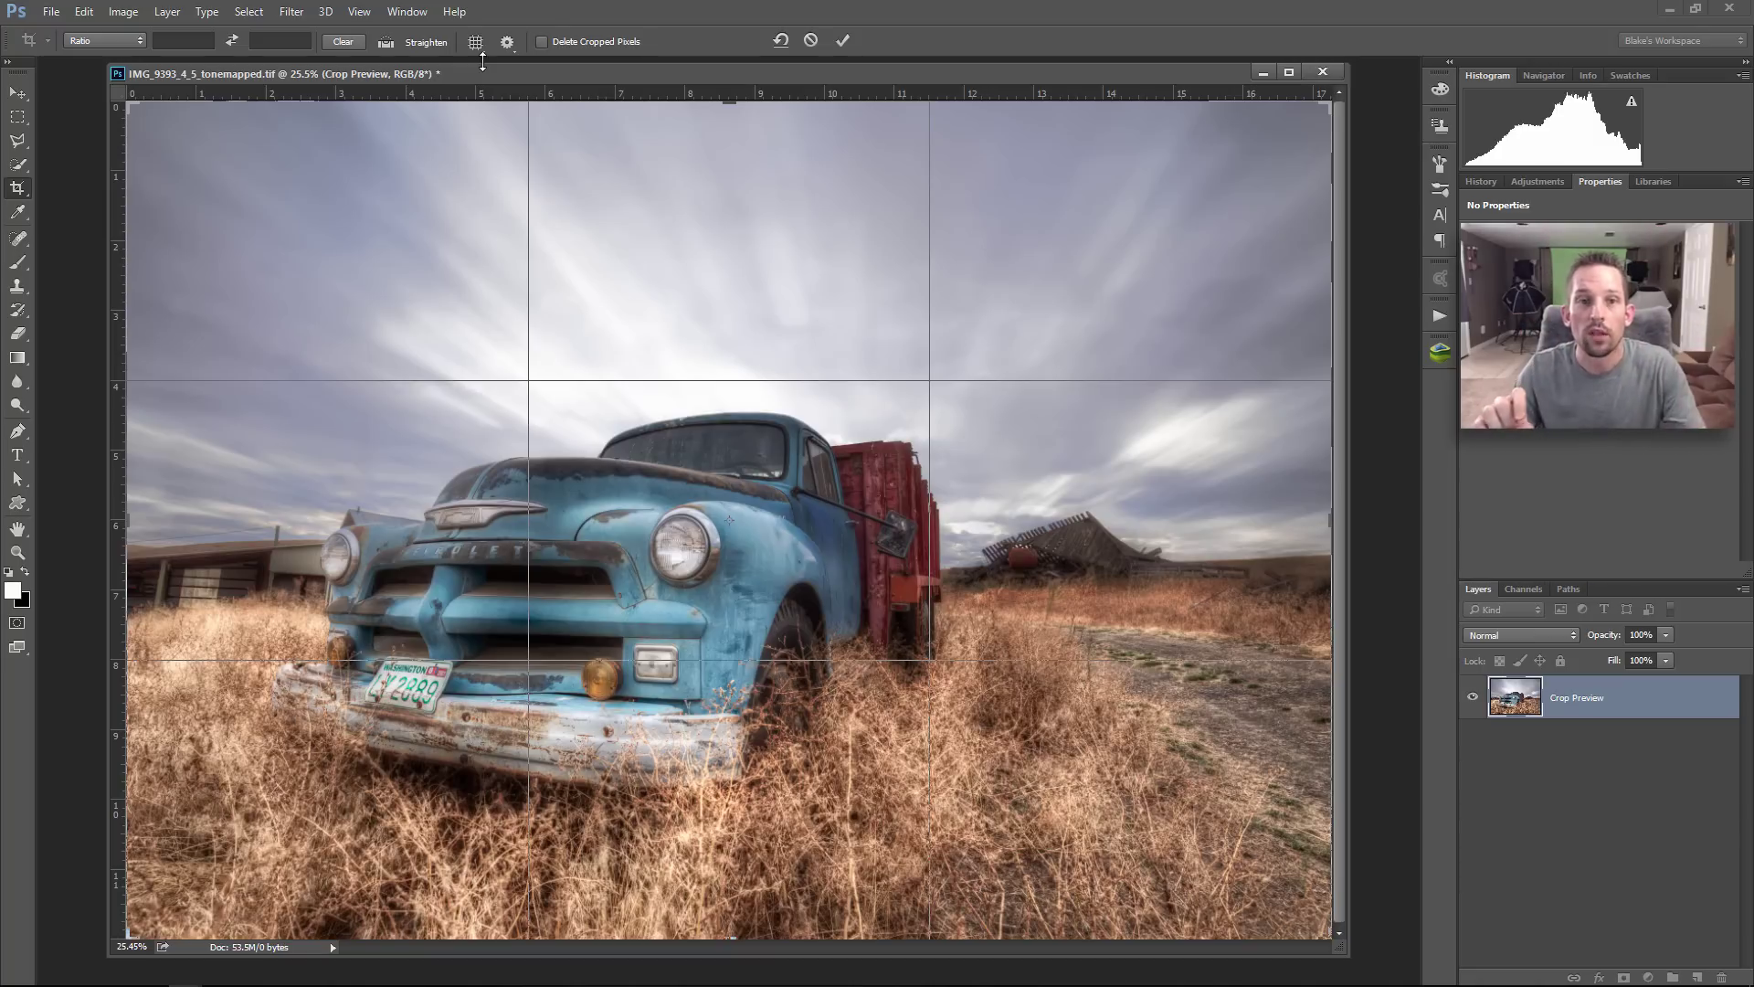
click(476, 43)
click(512, 137)
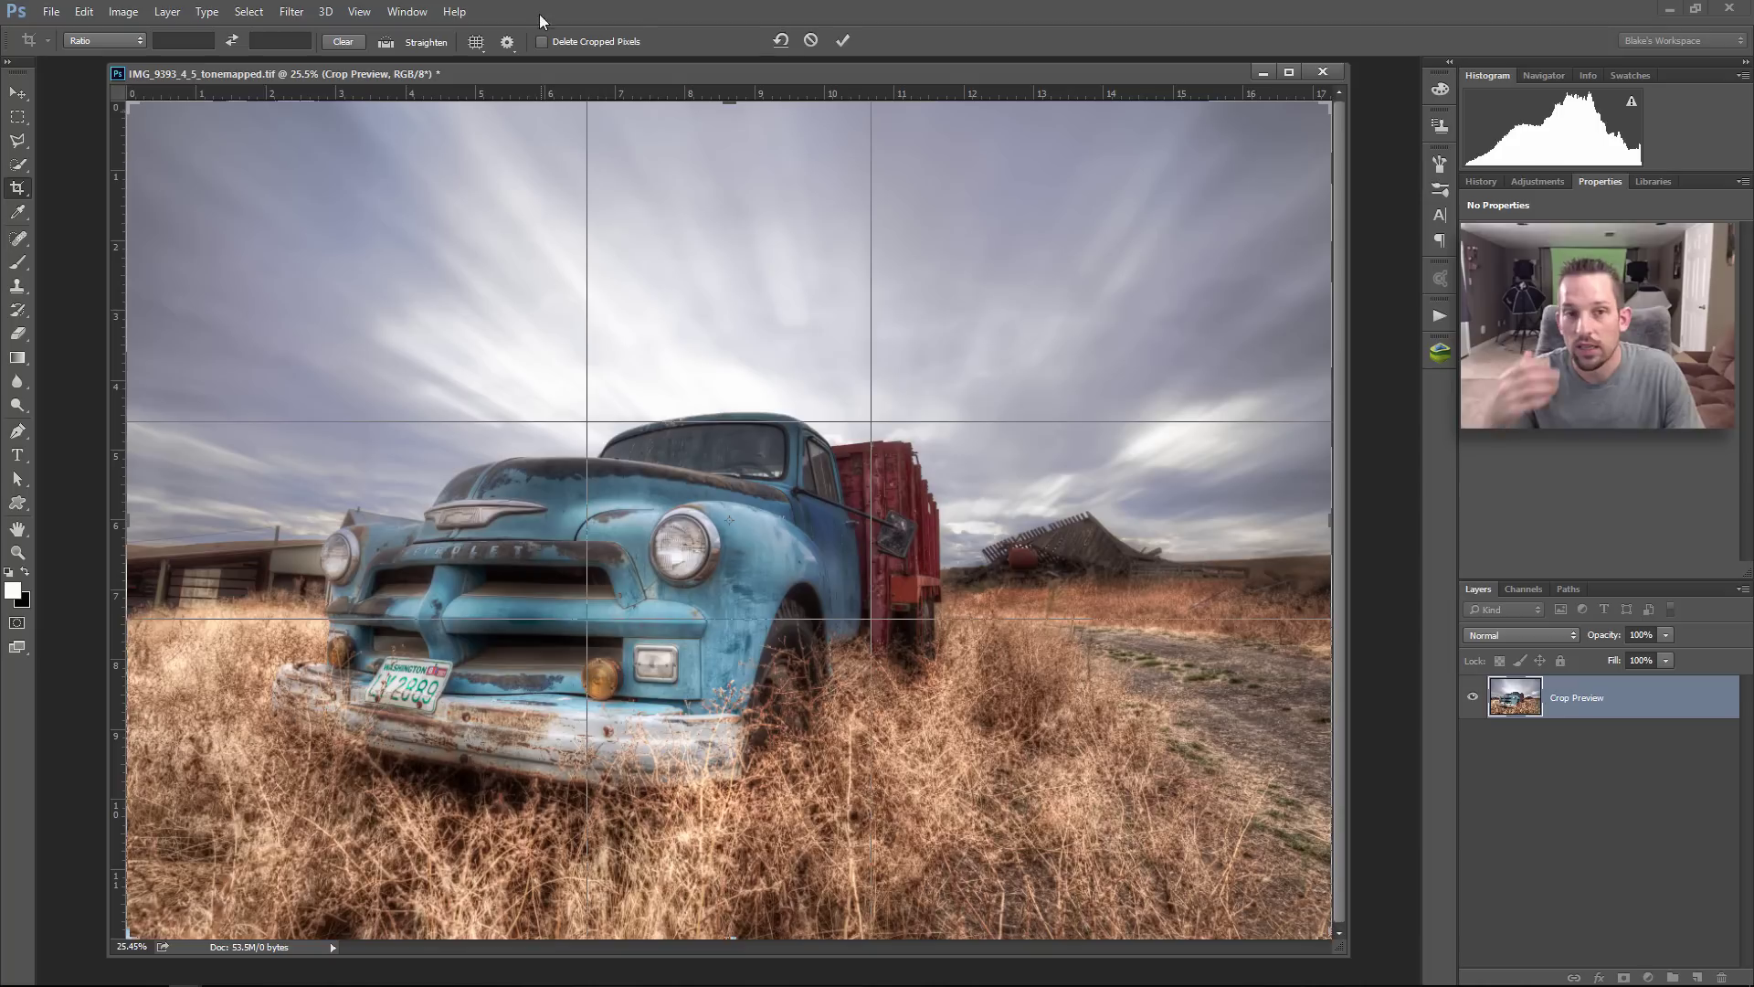
click(482, 46)
Step: Apply Golden Spiral, review Cycle Overlay options, try Rule of Thirds, and return to Golden Spiral
click(539, 152)
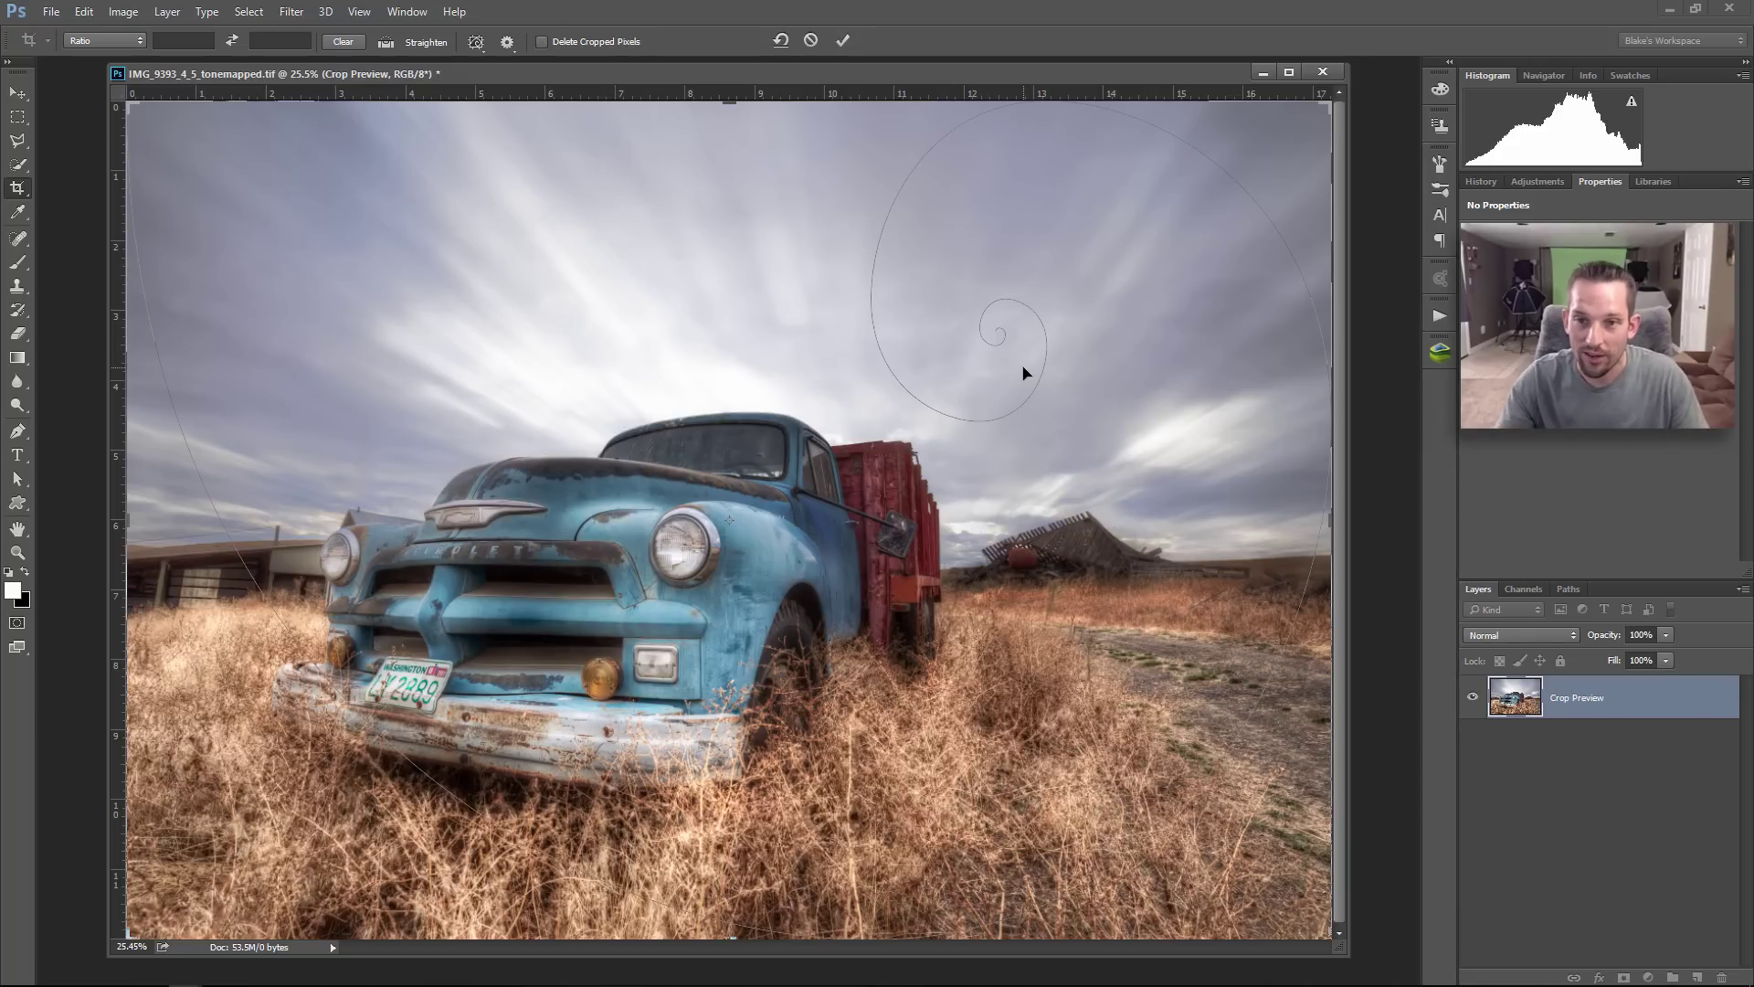
click(481, 46)
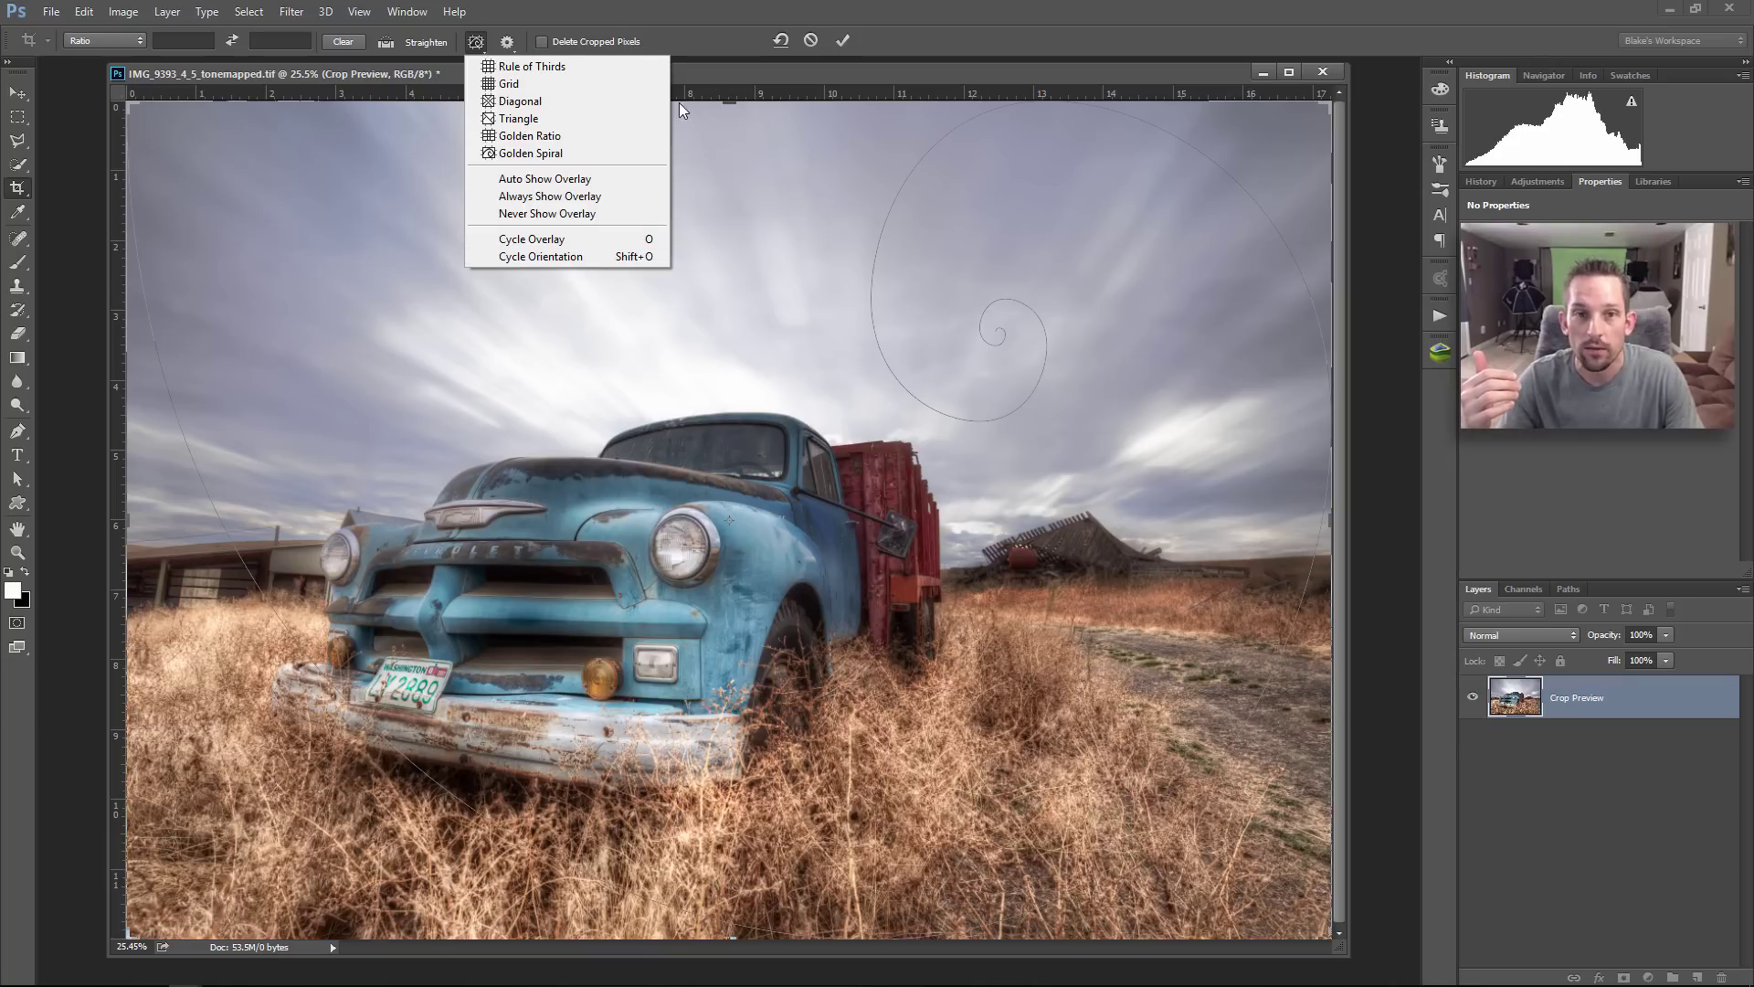
click(526, 67)
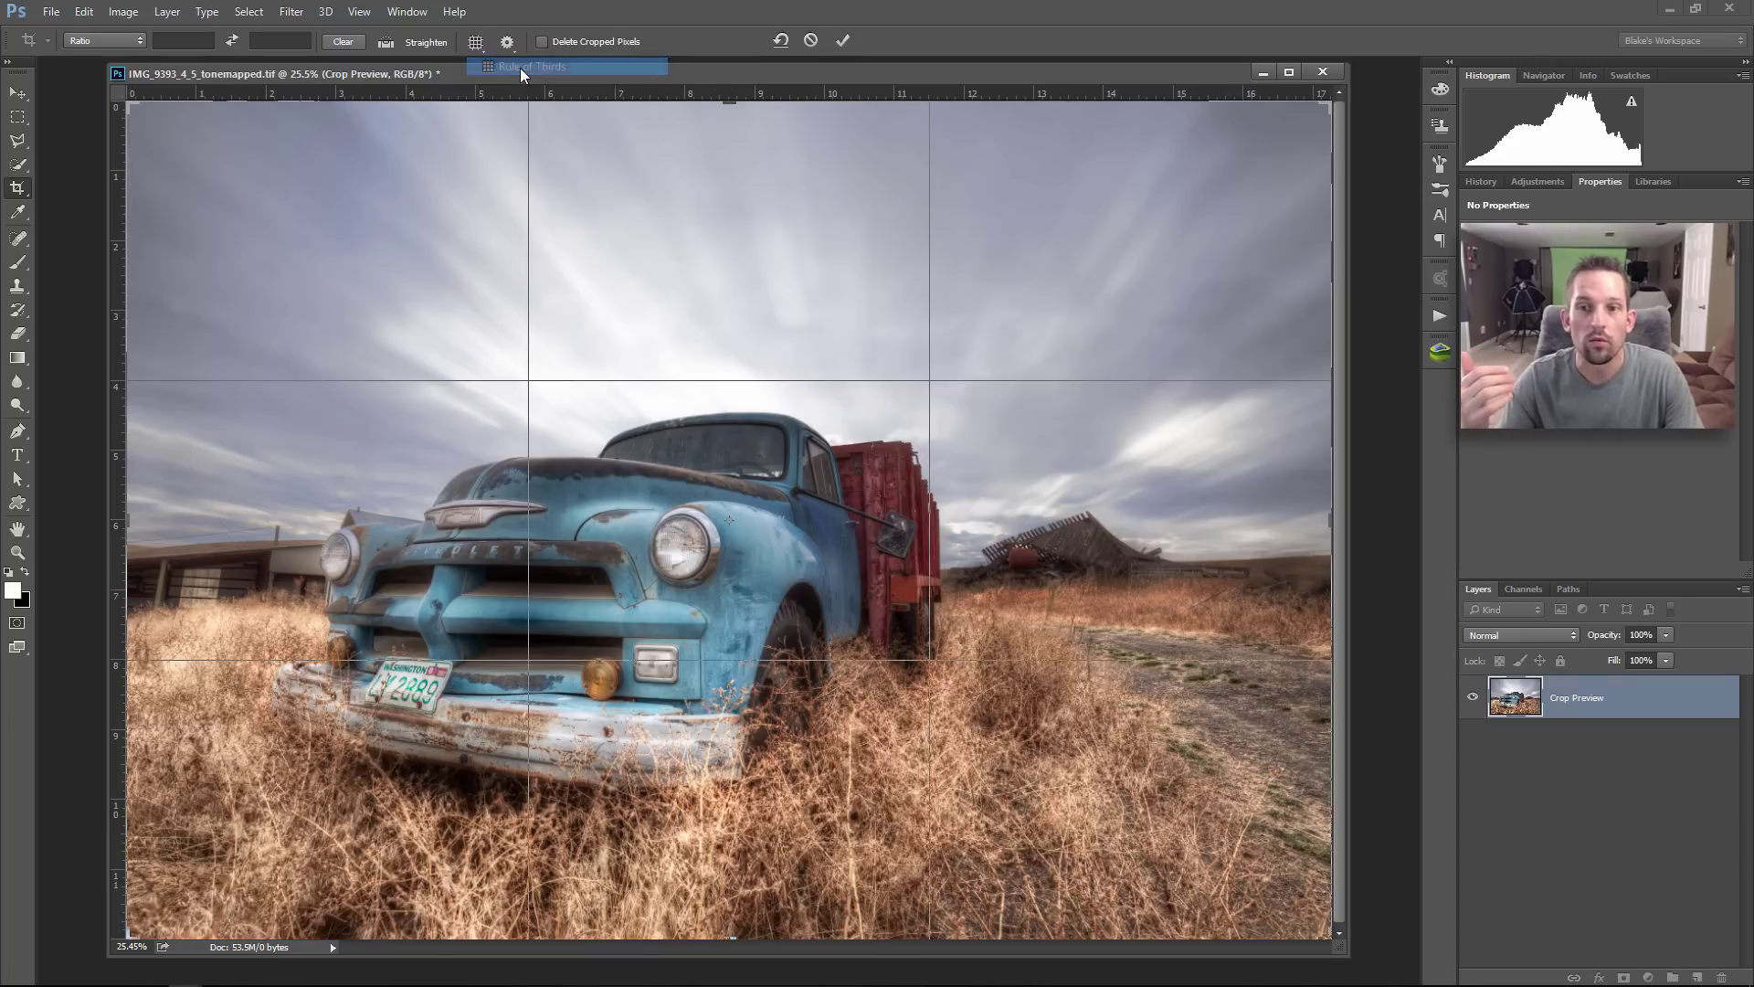
click(477, 43)
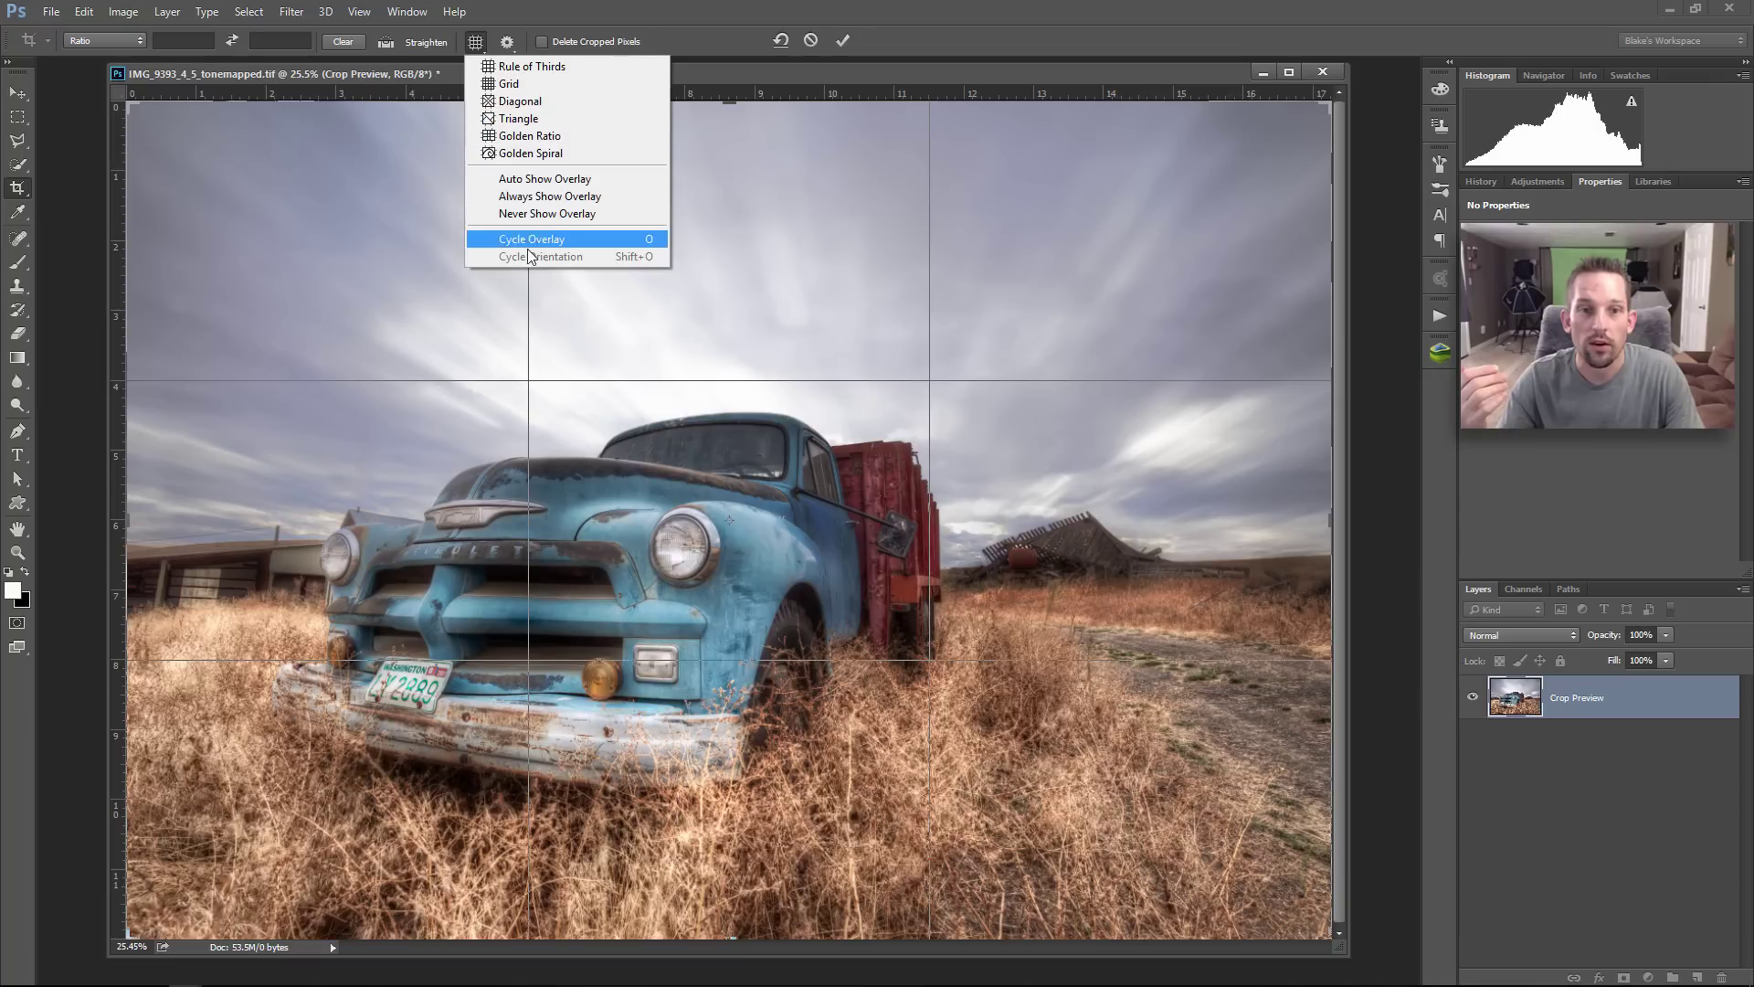
click(518, 155)
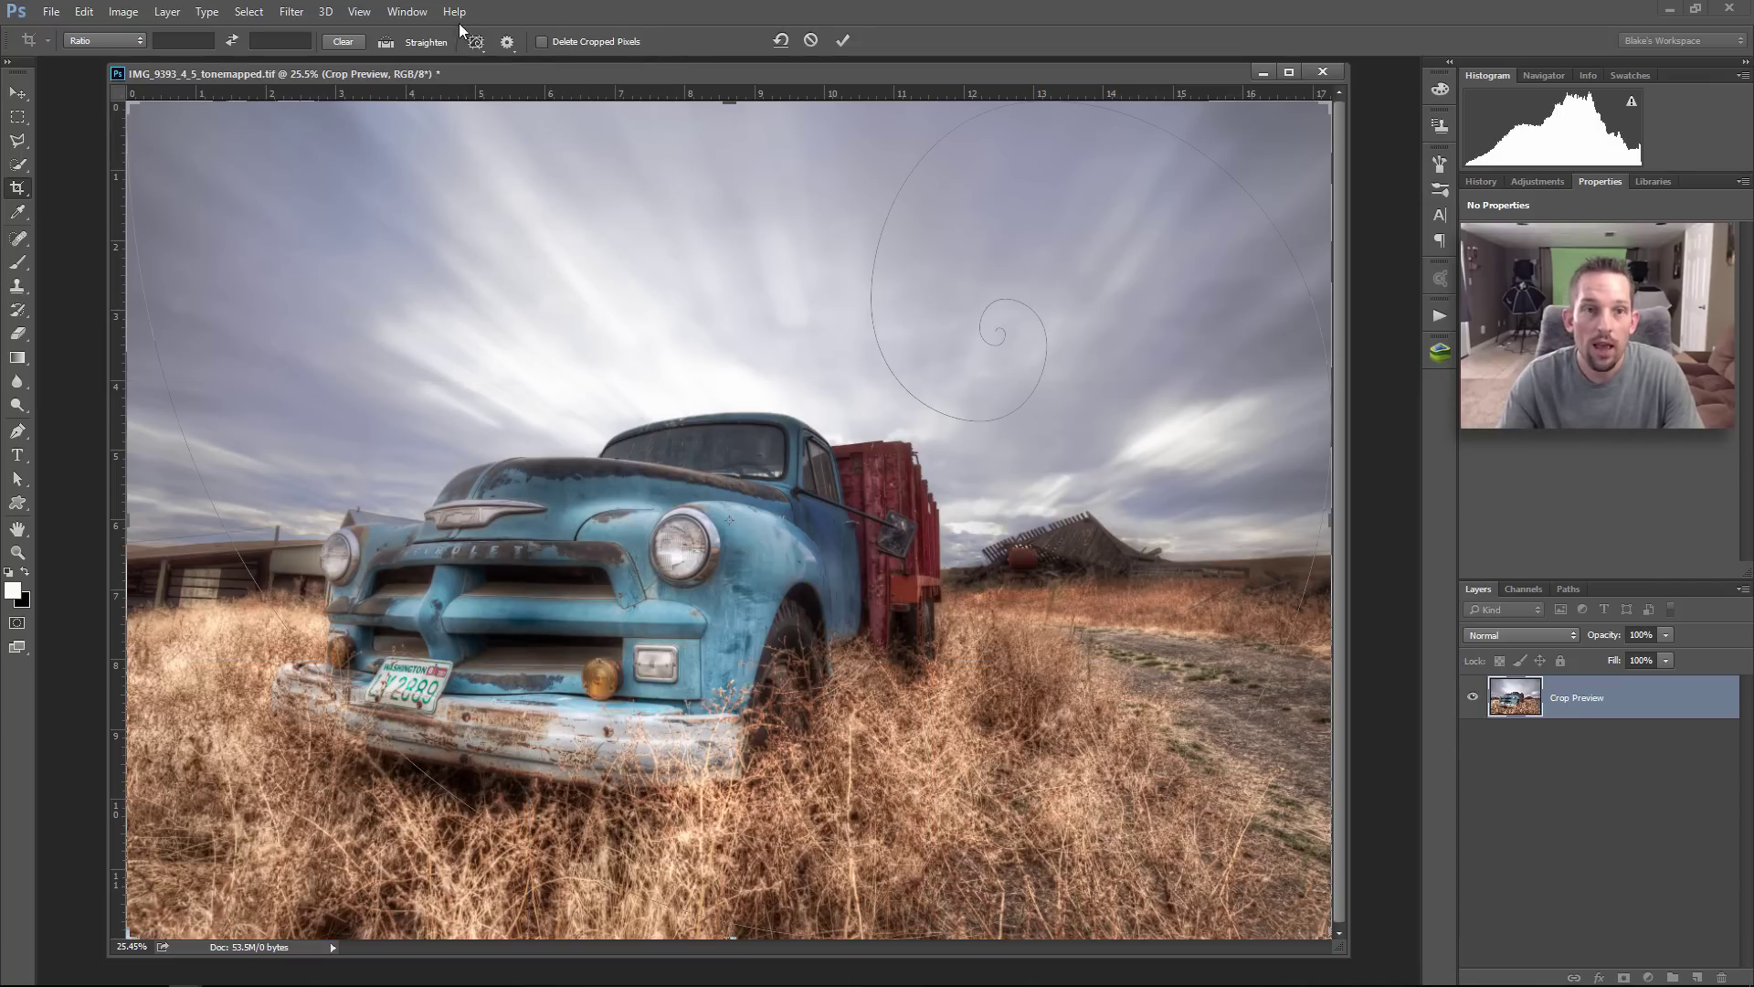
click(475, 42)
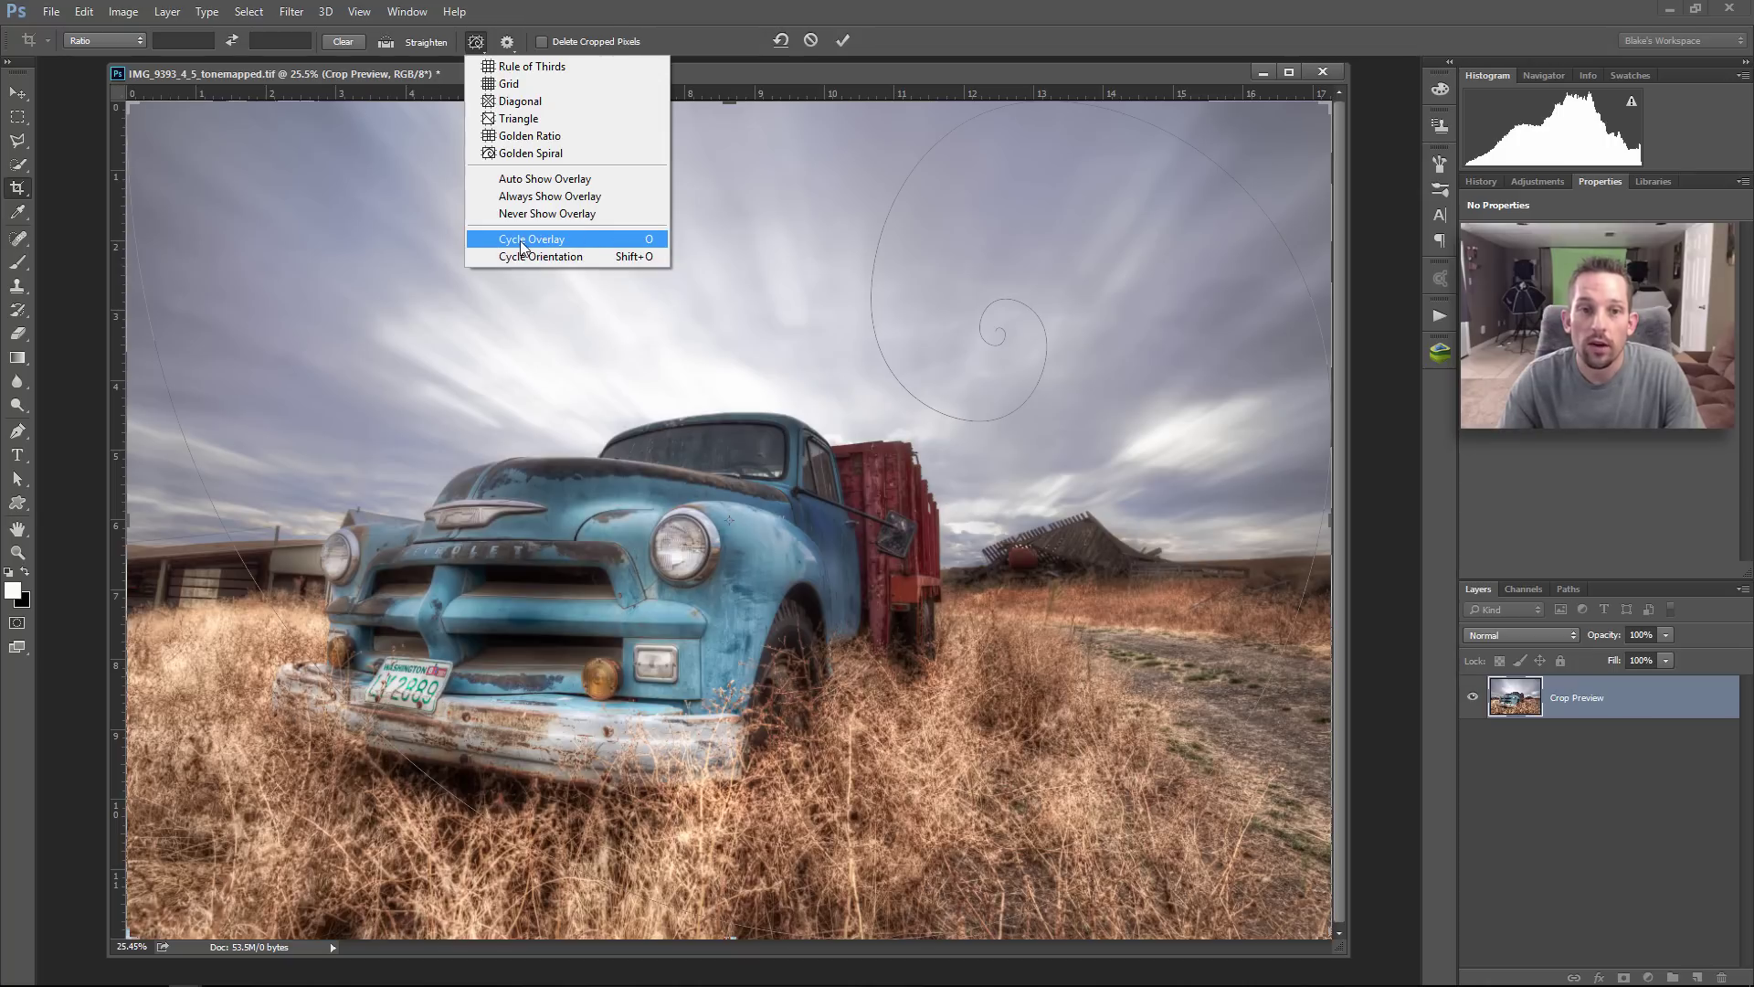
Step: Cycle the crop guide overlays through grid and diagonal, back to Rule of Thirds
click(722, 95)
key(o)
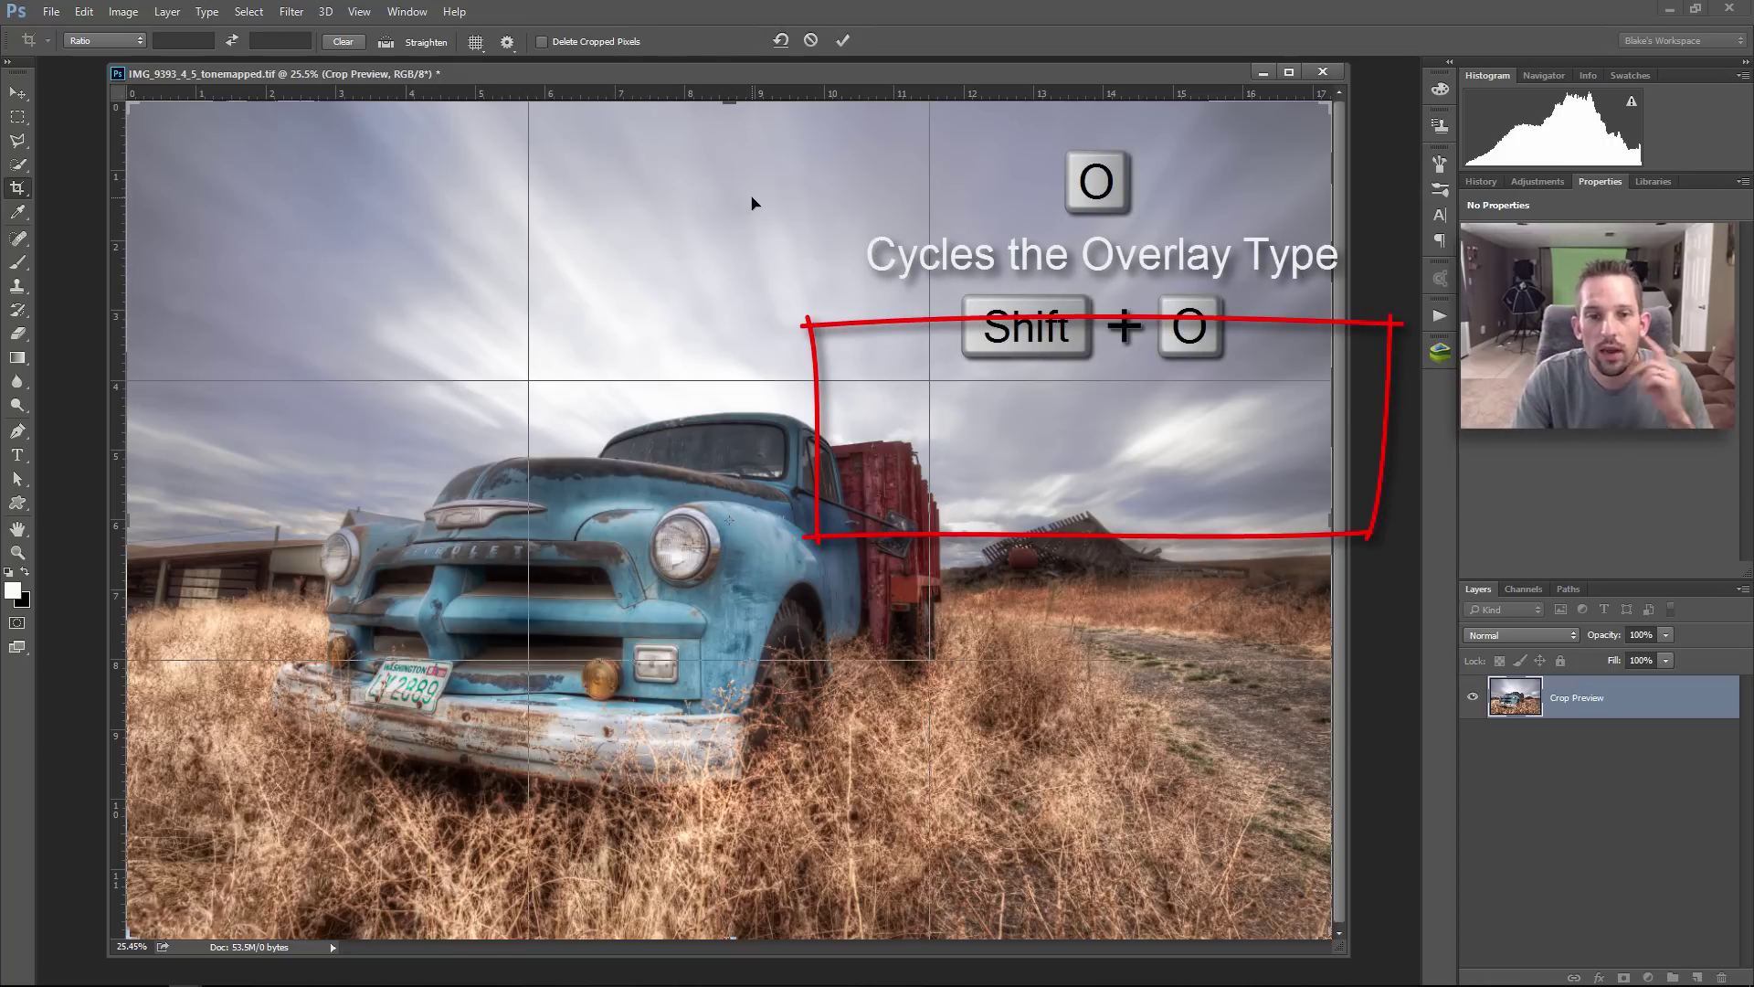
key(o)
key(o)
key(o)
key(o)
key(o)
key(o)
key(o)
key(o)
key(o)
key(o)
key(o)
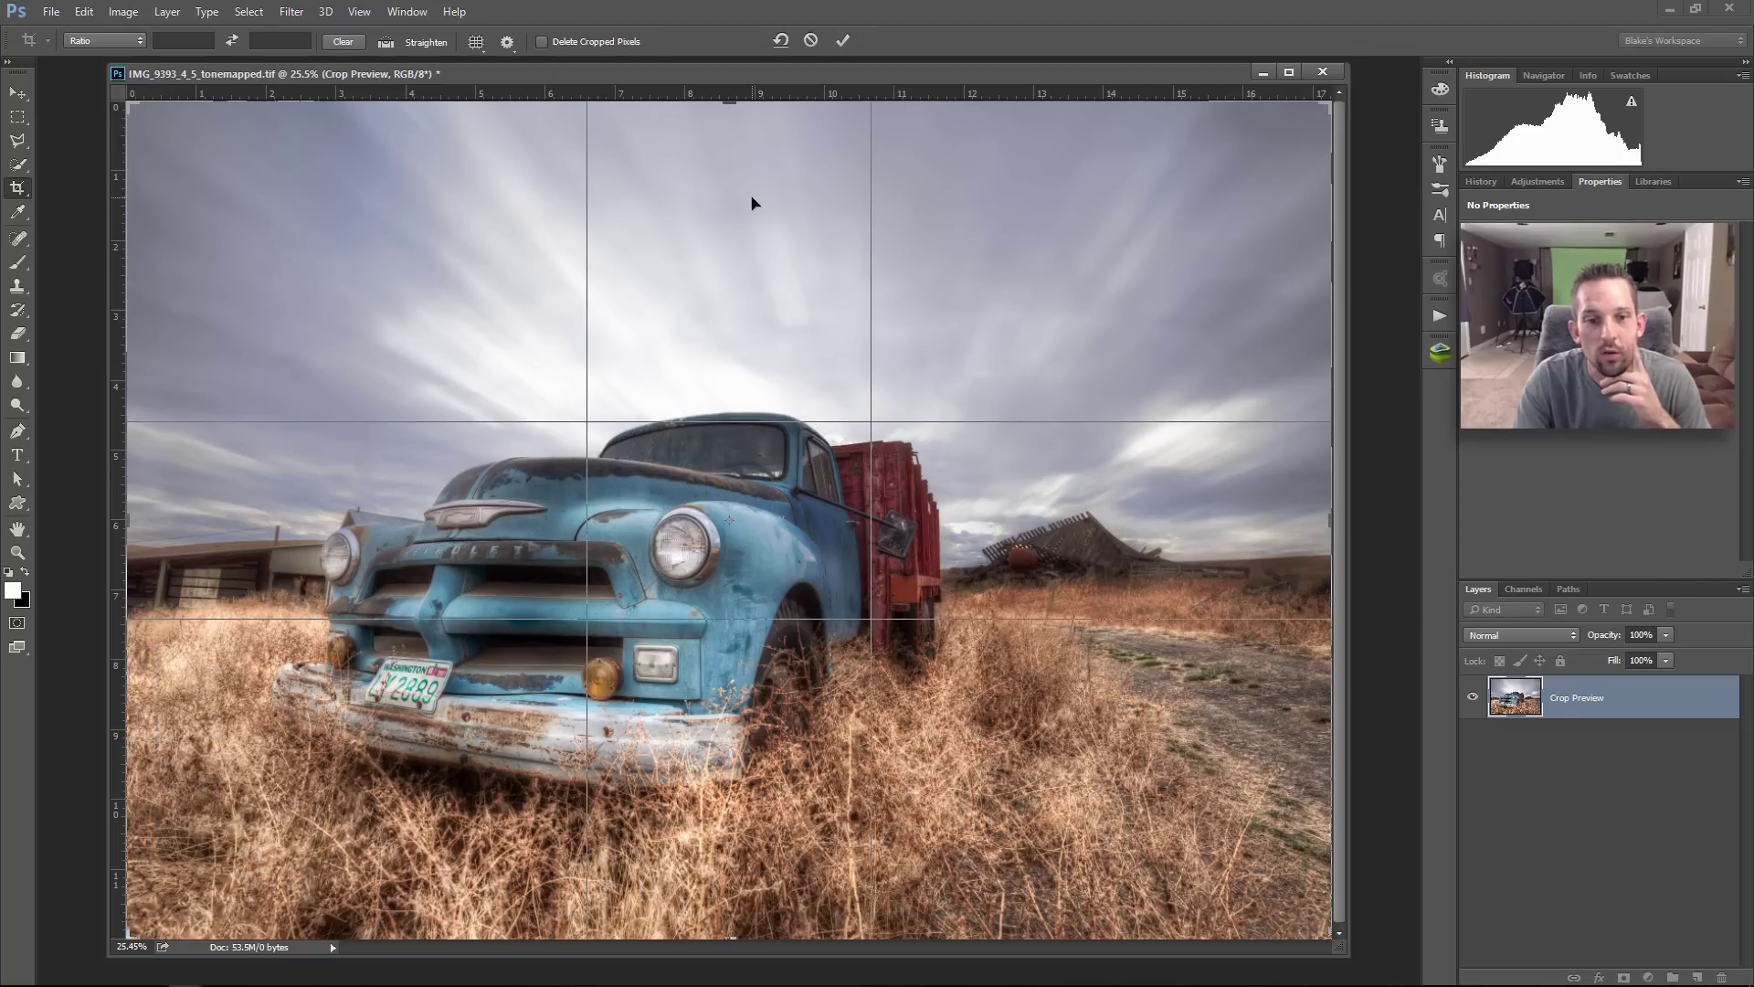
key(o)
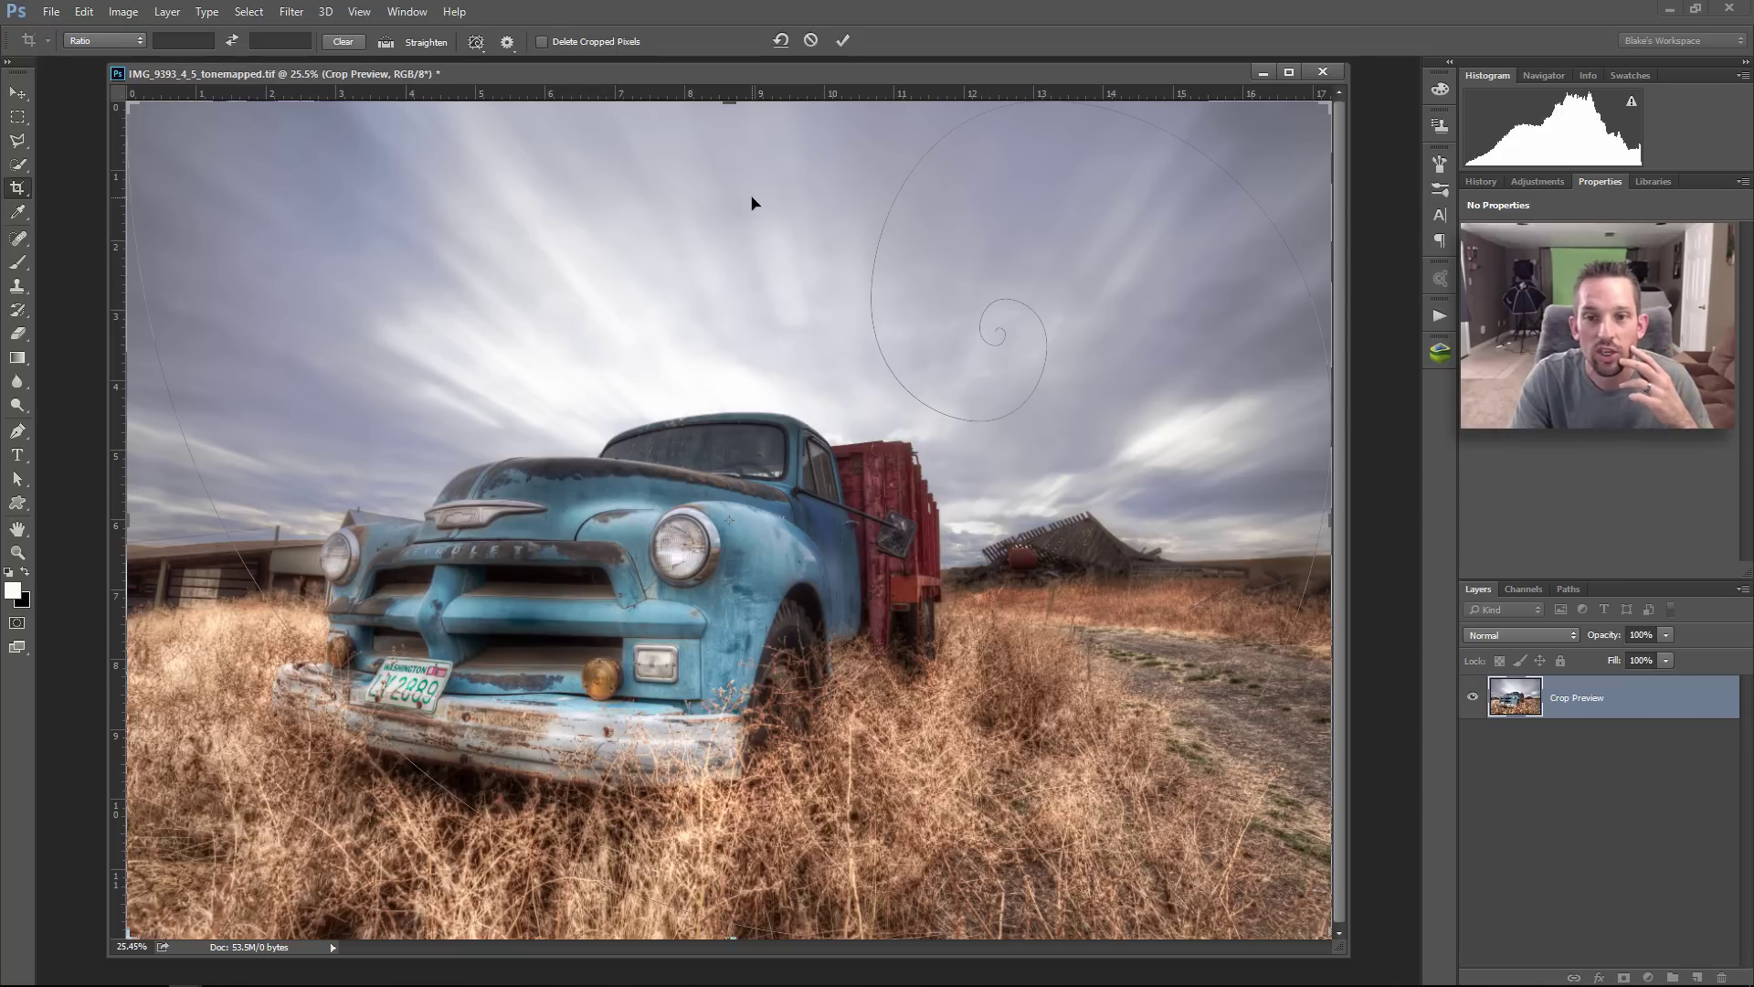
Step: Rotate the golden spiral through its orientations, then try a tighter crop around the truck
key(shift+o)
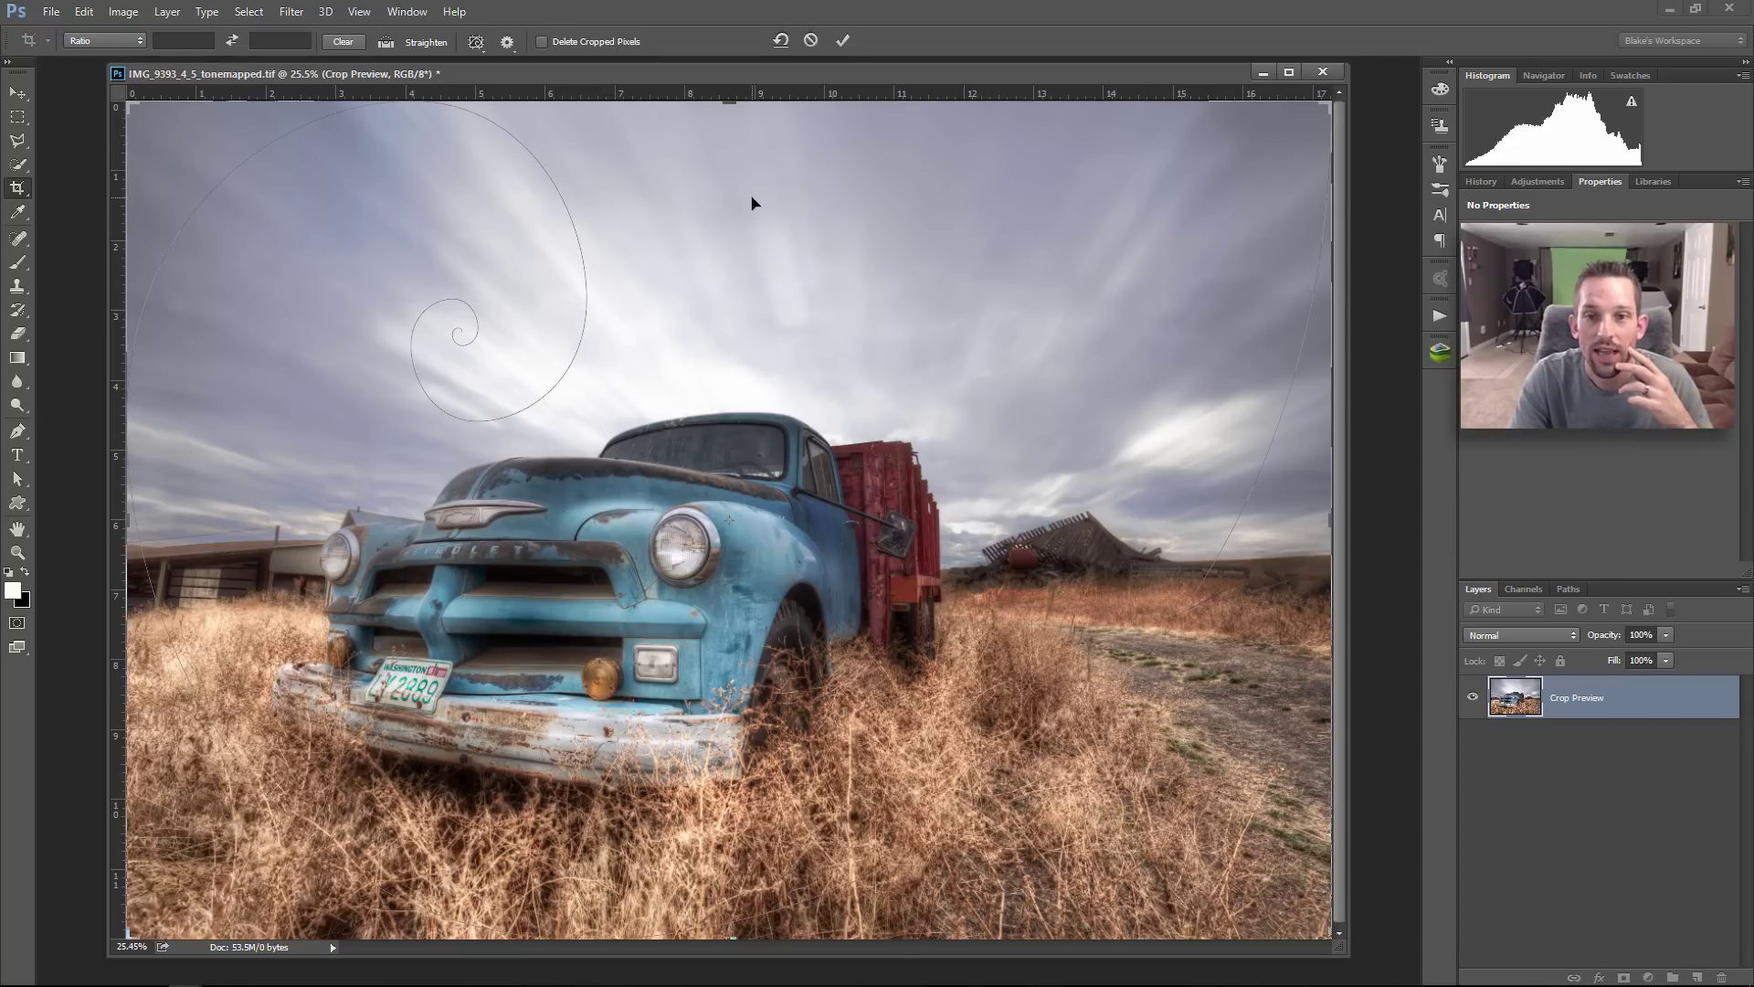
key(shift+o)
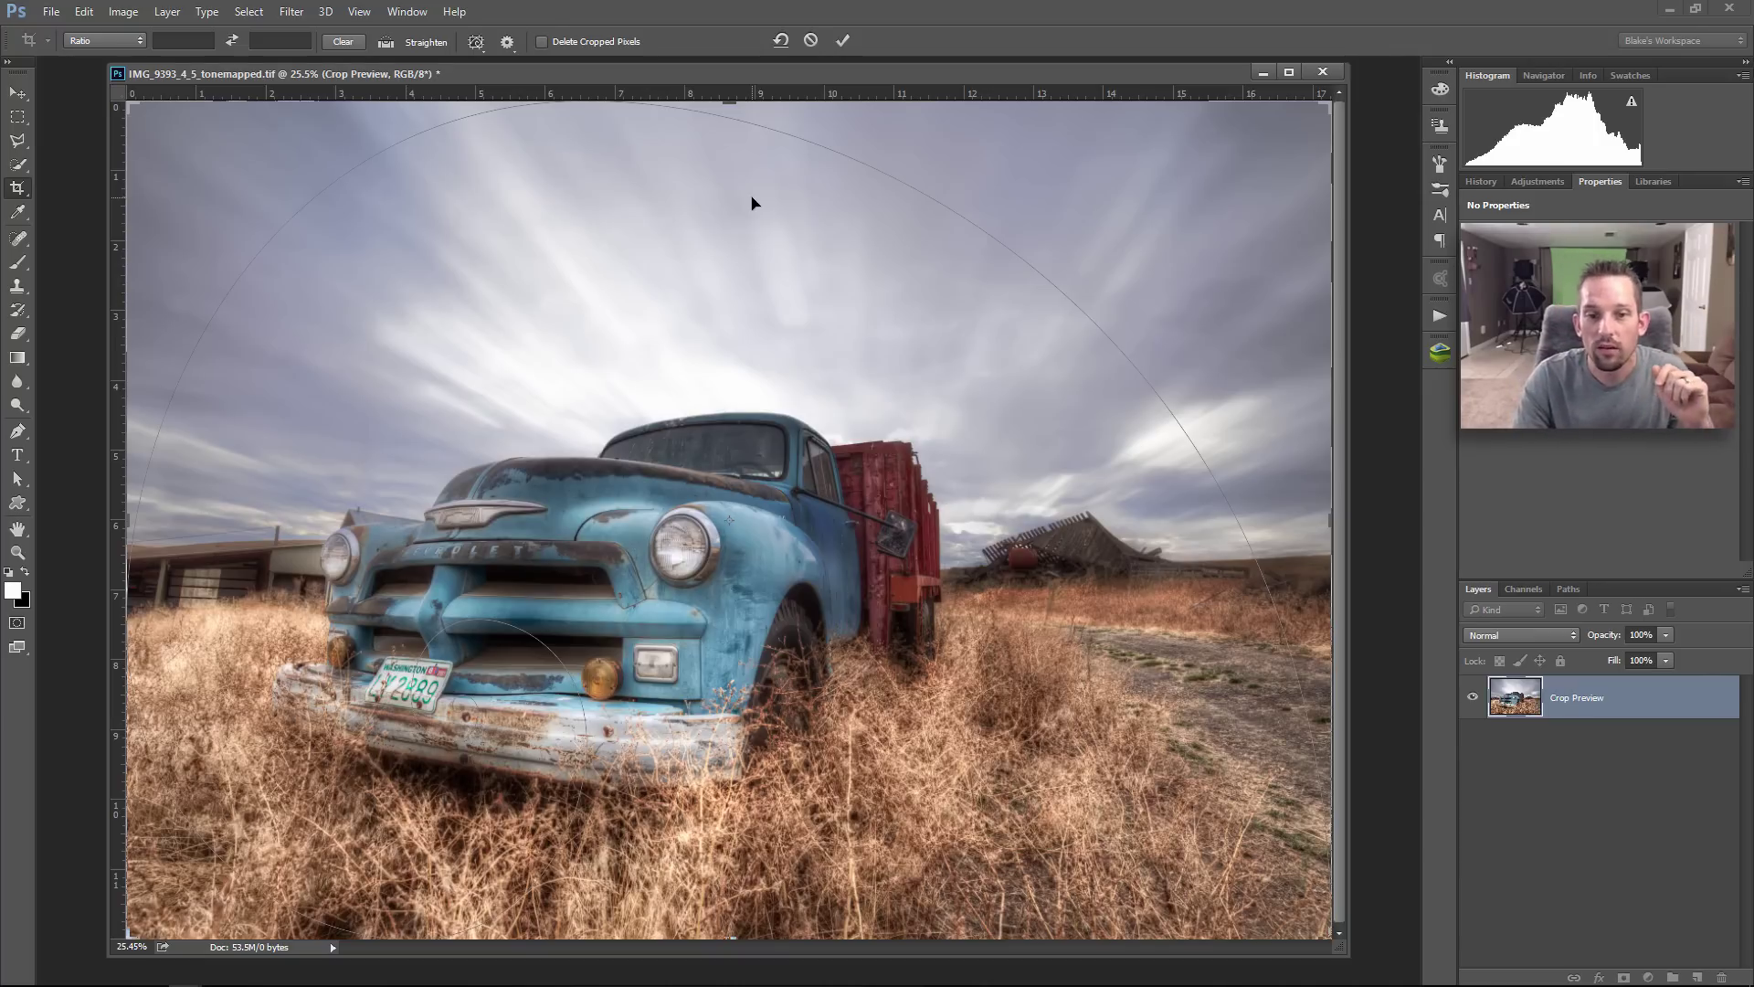
key(shift+o)
key(shift+o)
key(shift+o)
key(shift+o)
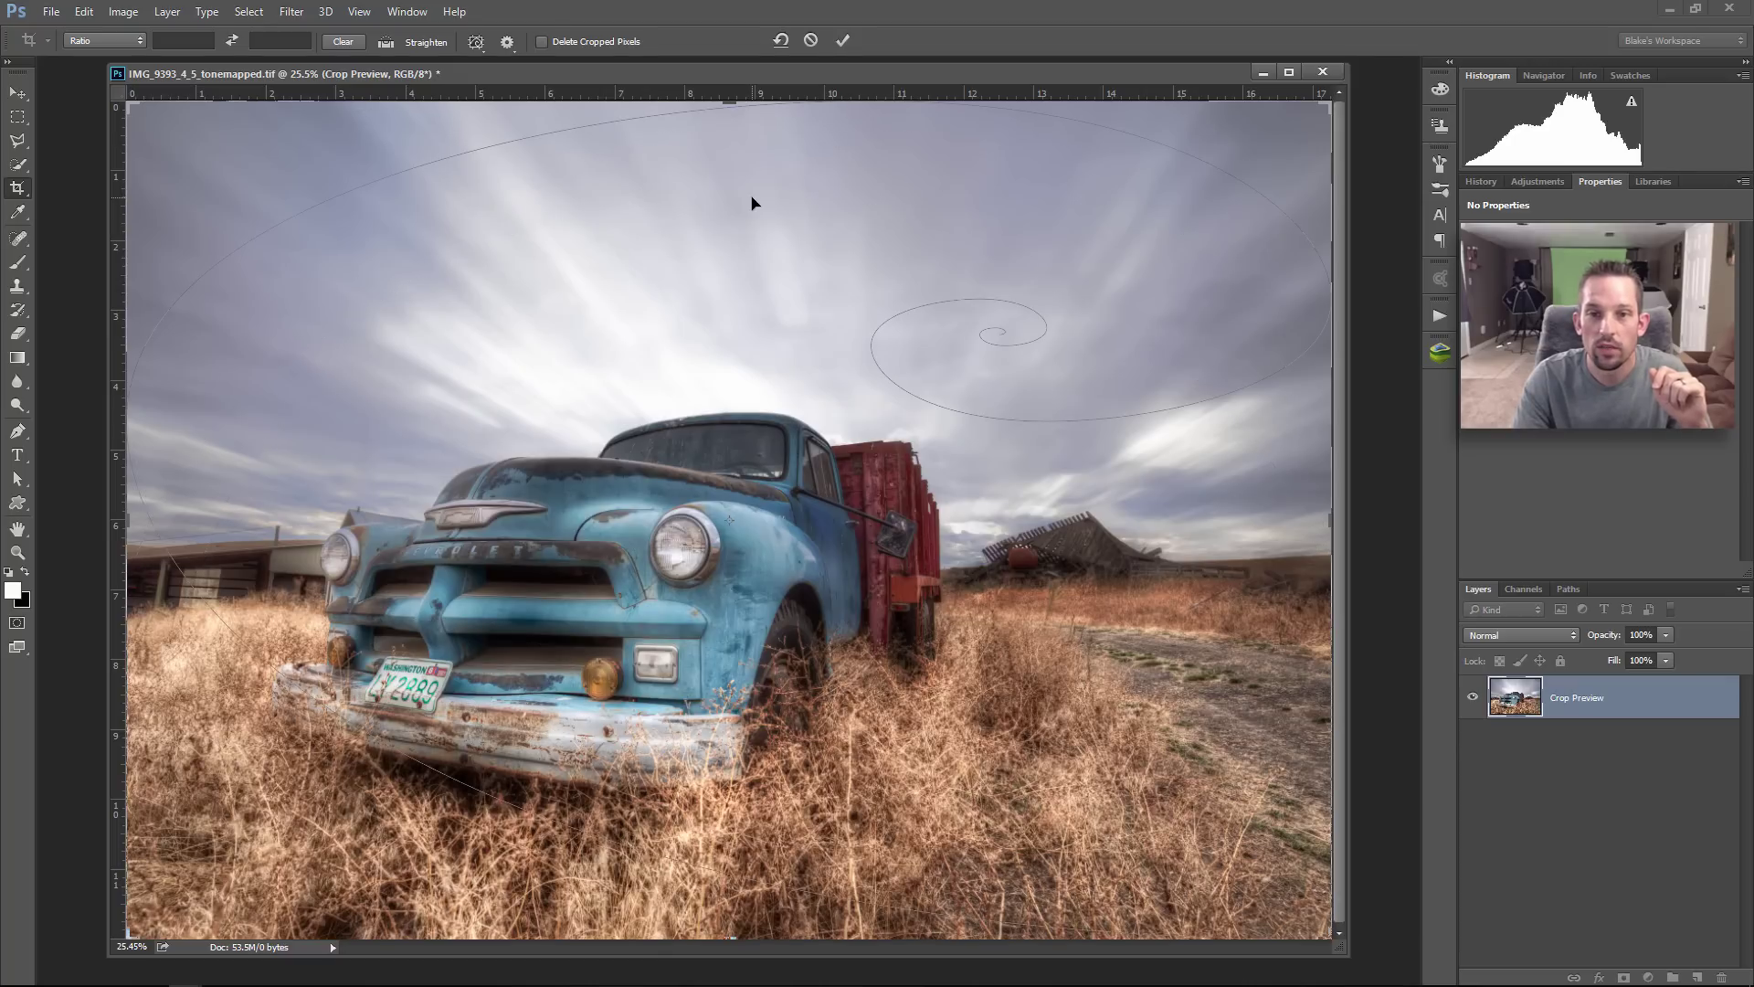
key(shift+o)
key(shift+o)
key(shift+o)
key(shift+o)
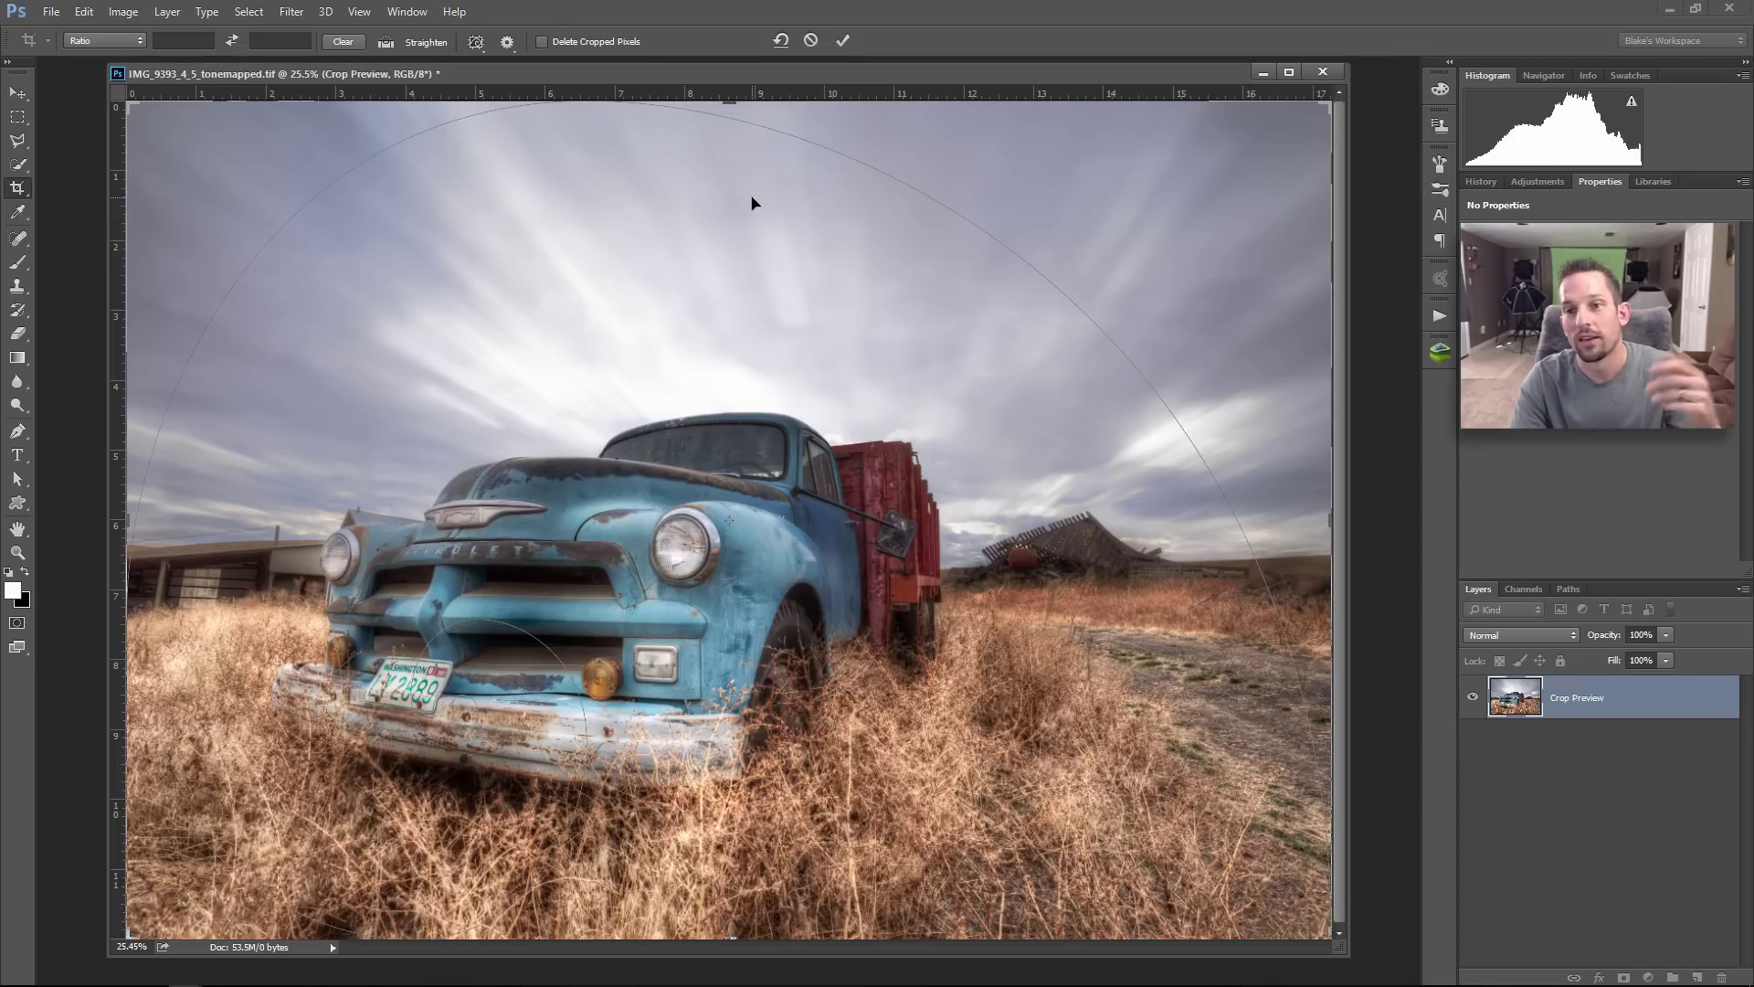
drag(1322, 106, 897, 432)
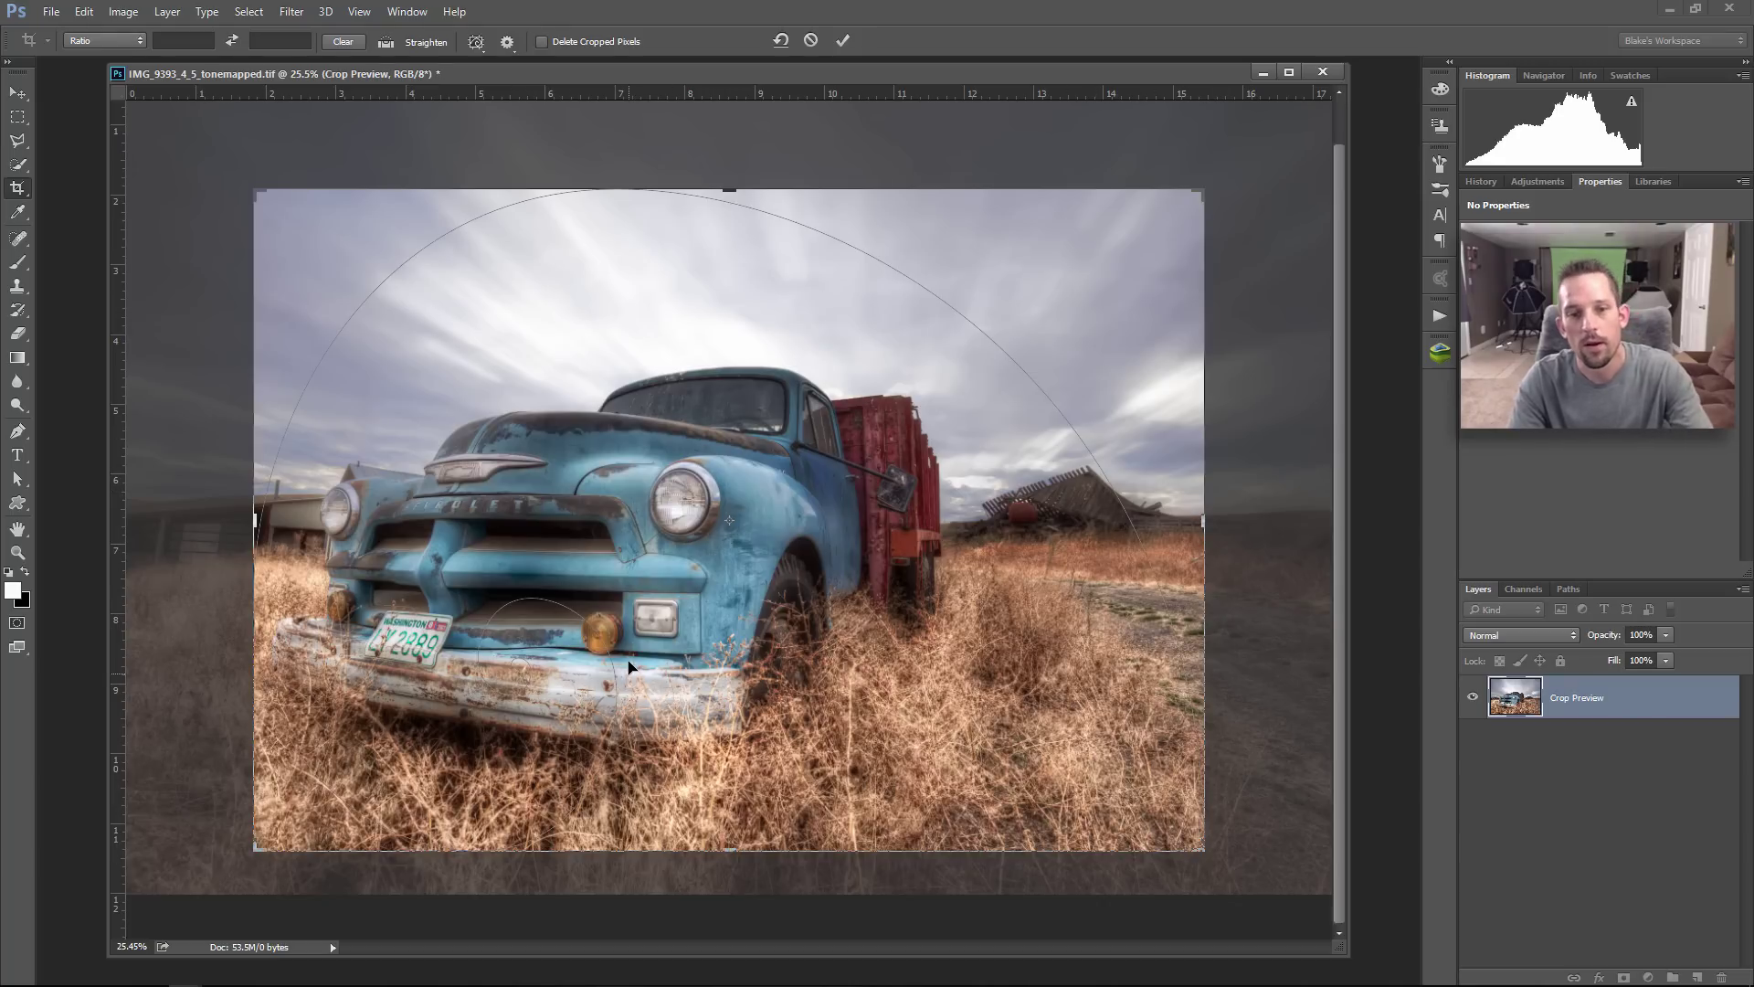
key(Return)
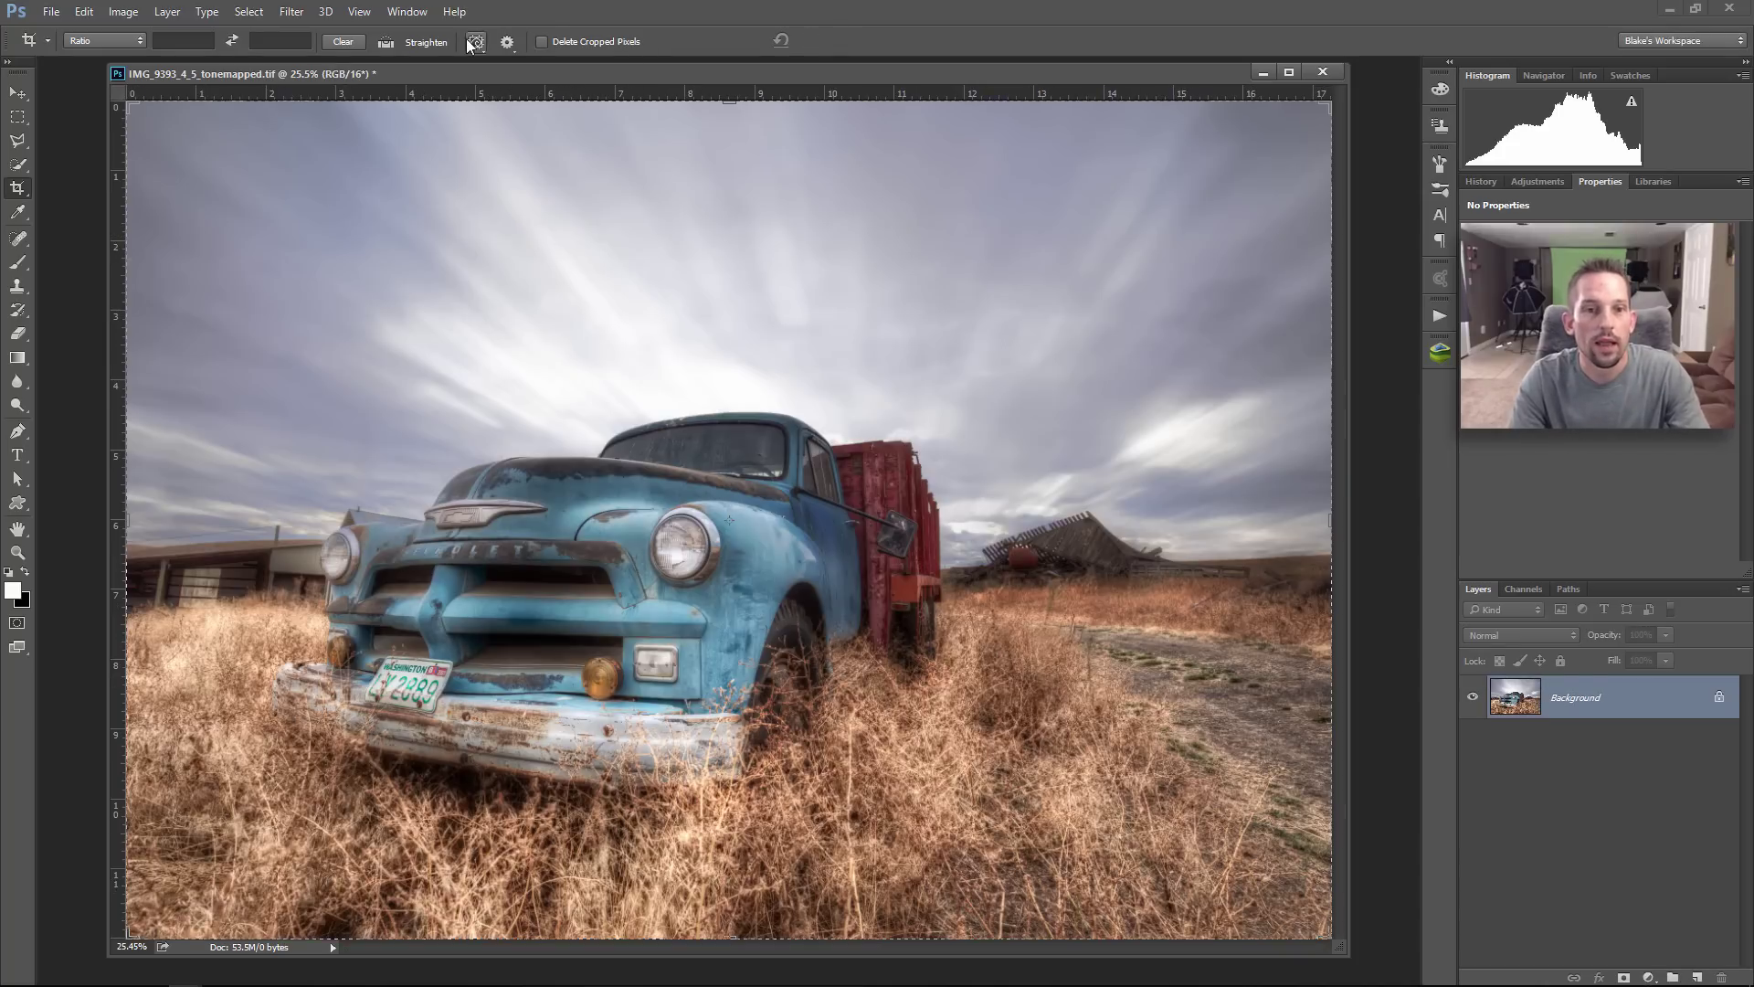
Step: Set the crop overlay display to Always Show Overlay after briefly trying Auto Show Overlay
click(474, 43)
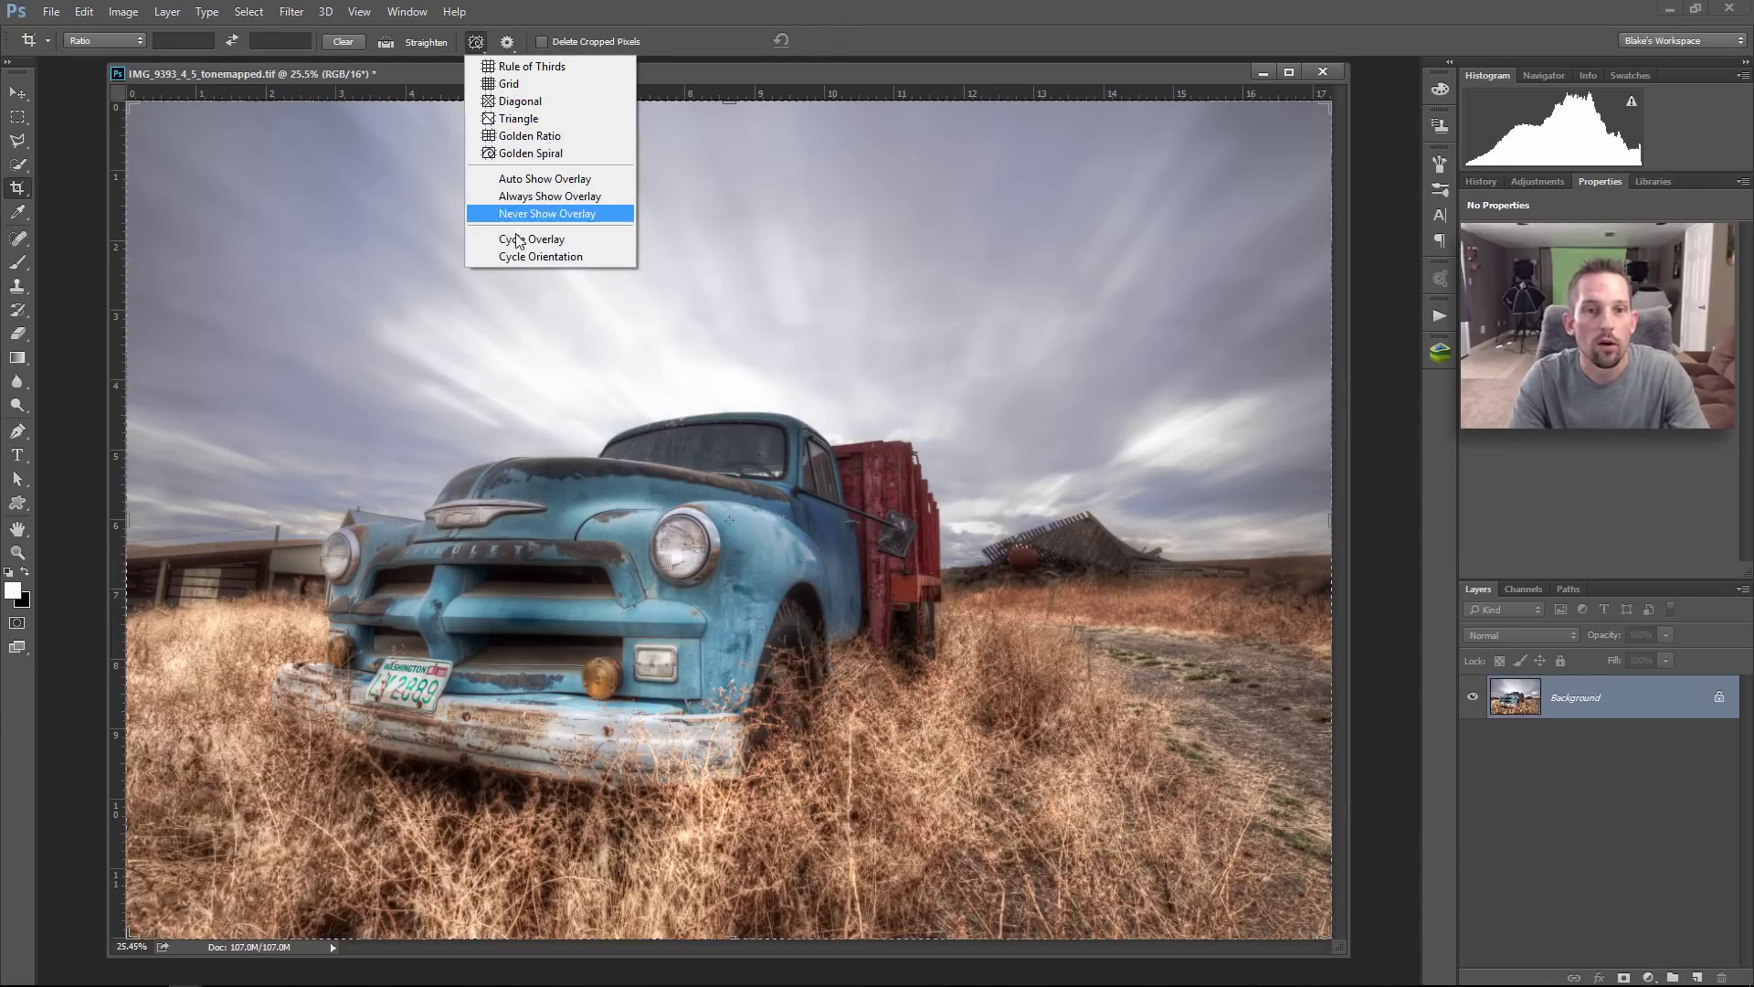
click(531, 180)
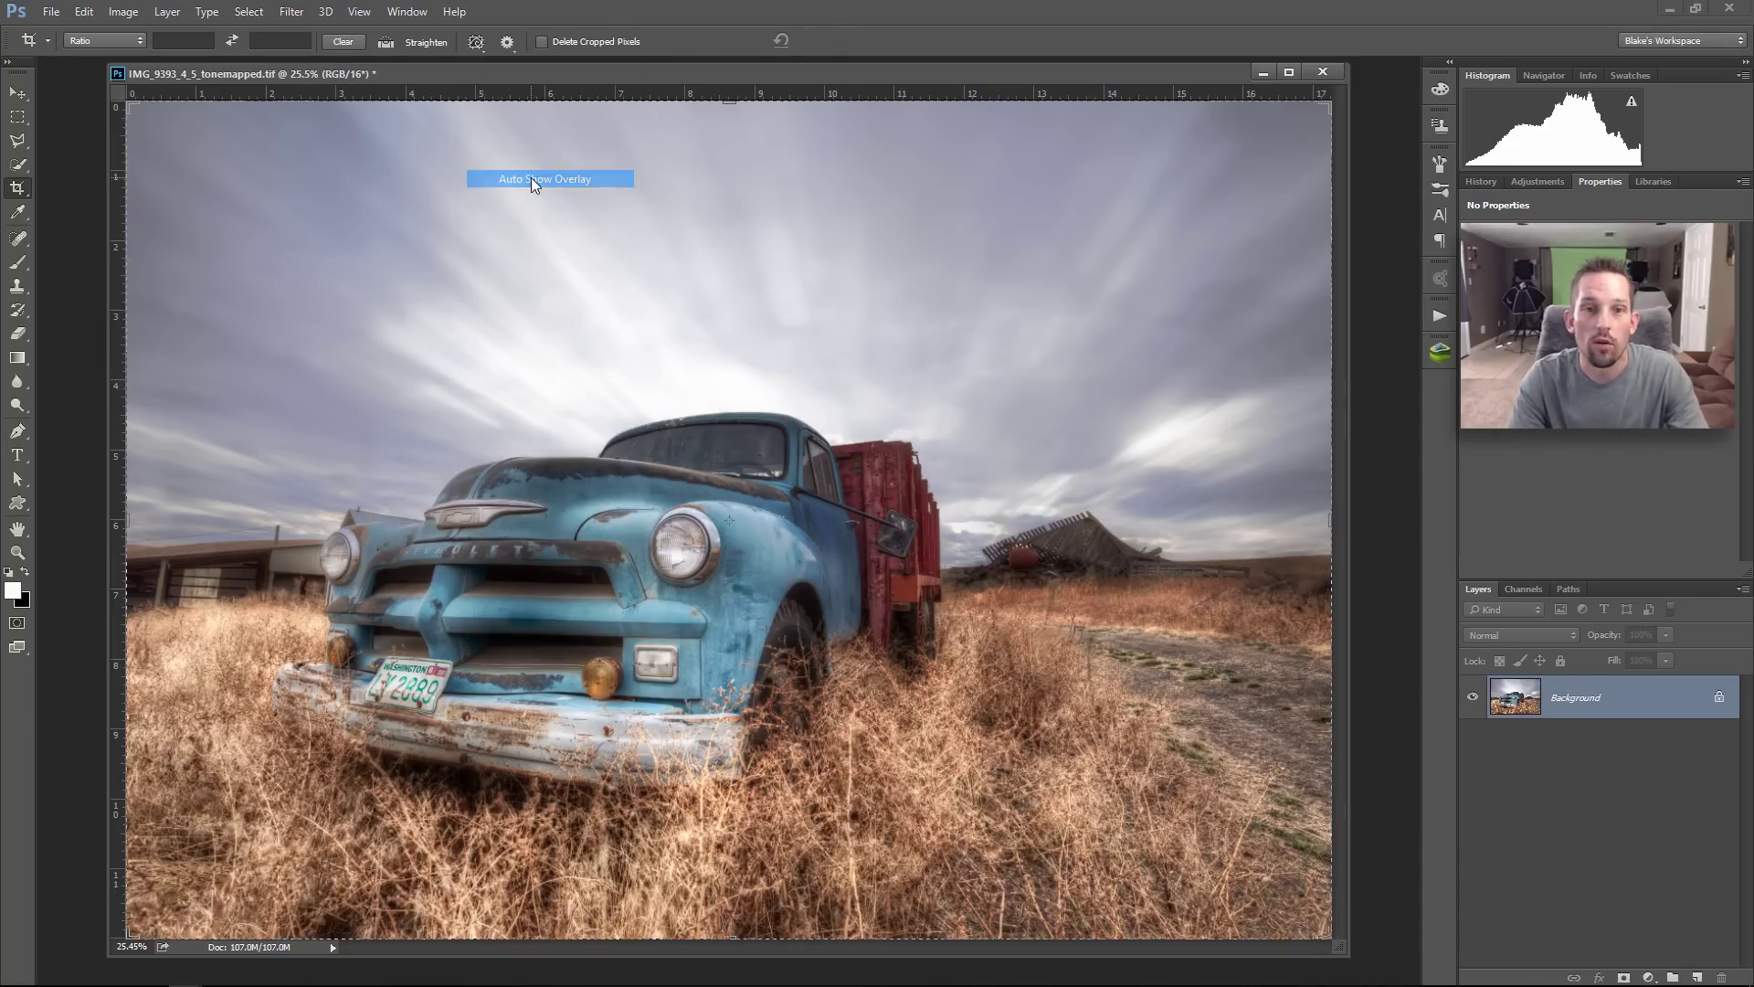
click(475, 43)
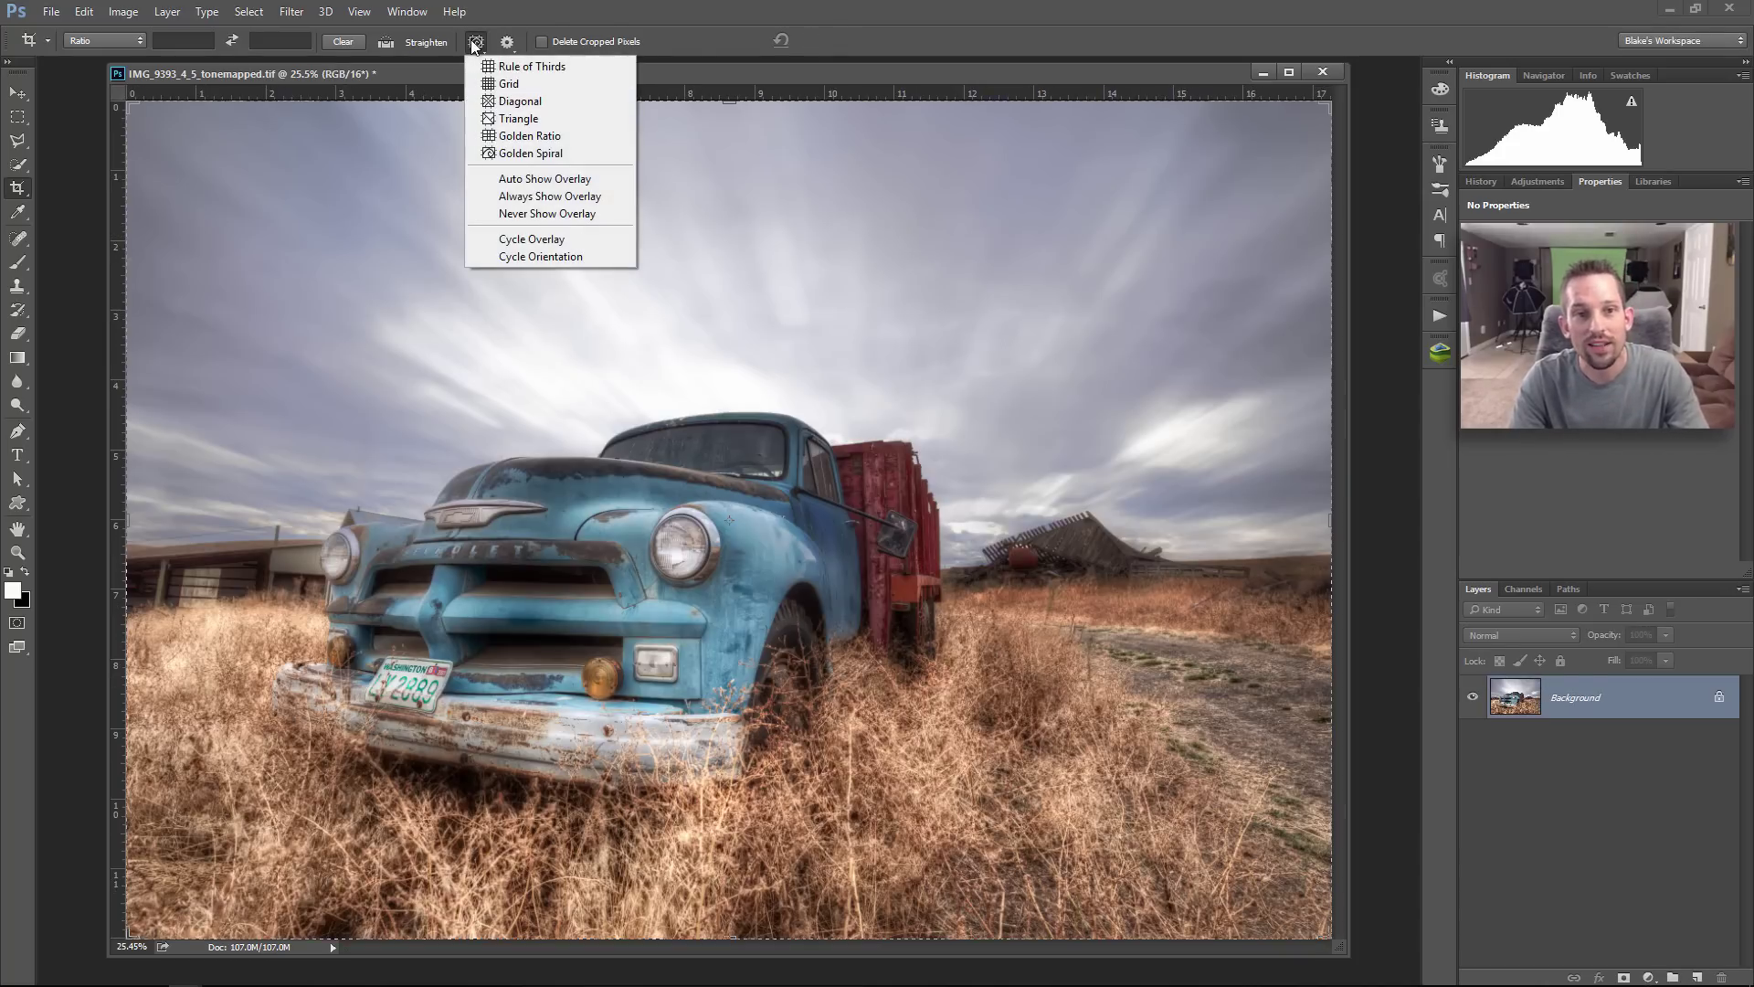
click(548, 199)
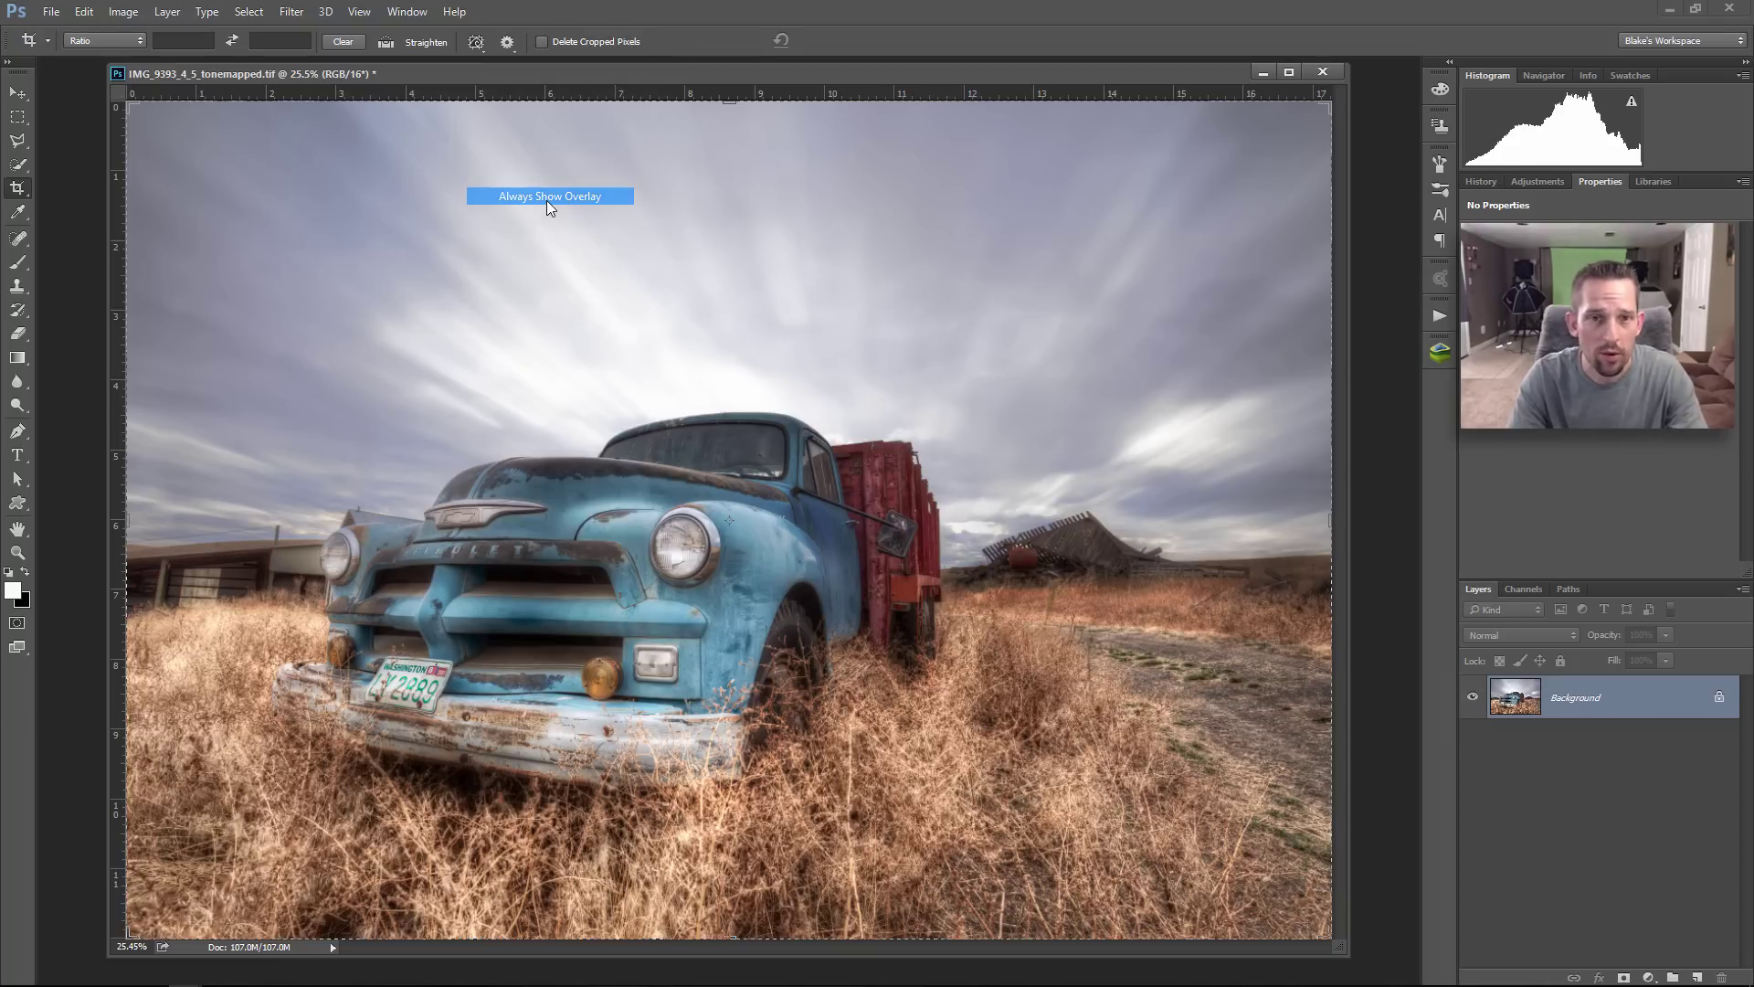
Step: Straighten the photo 1.9° along the horizon, apply it, then undo that crop
click(385, 44)
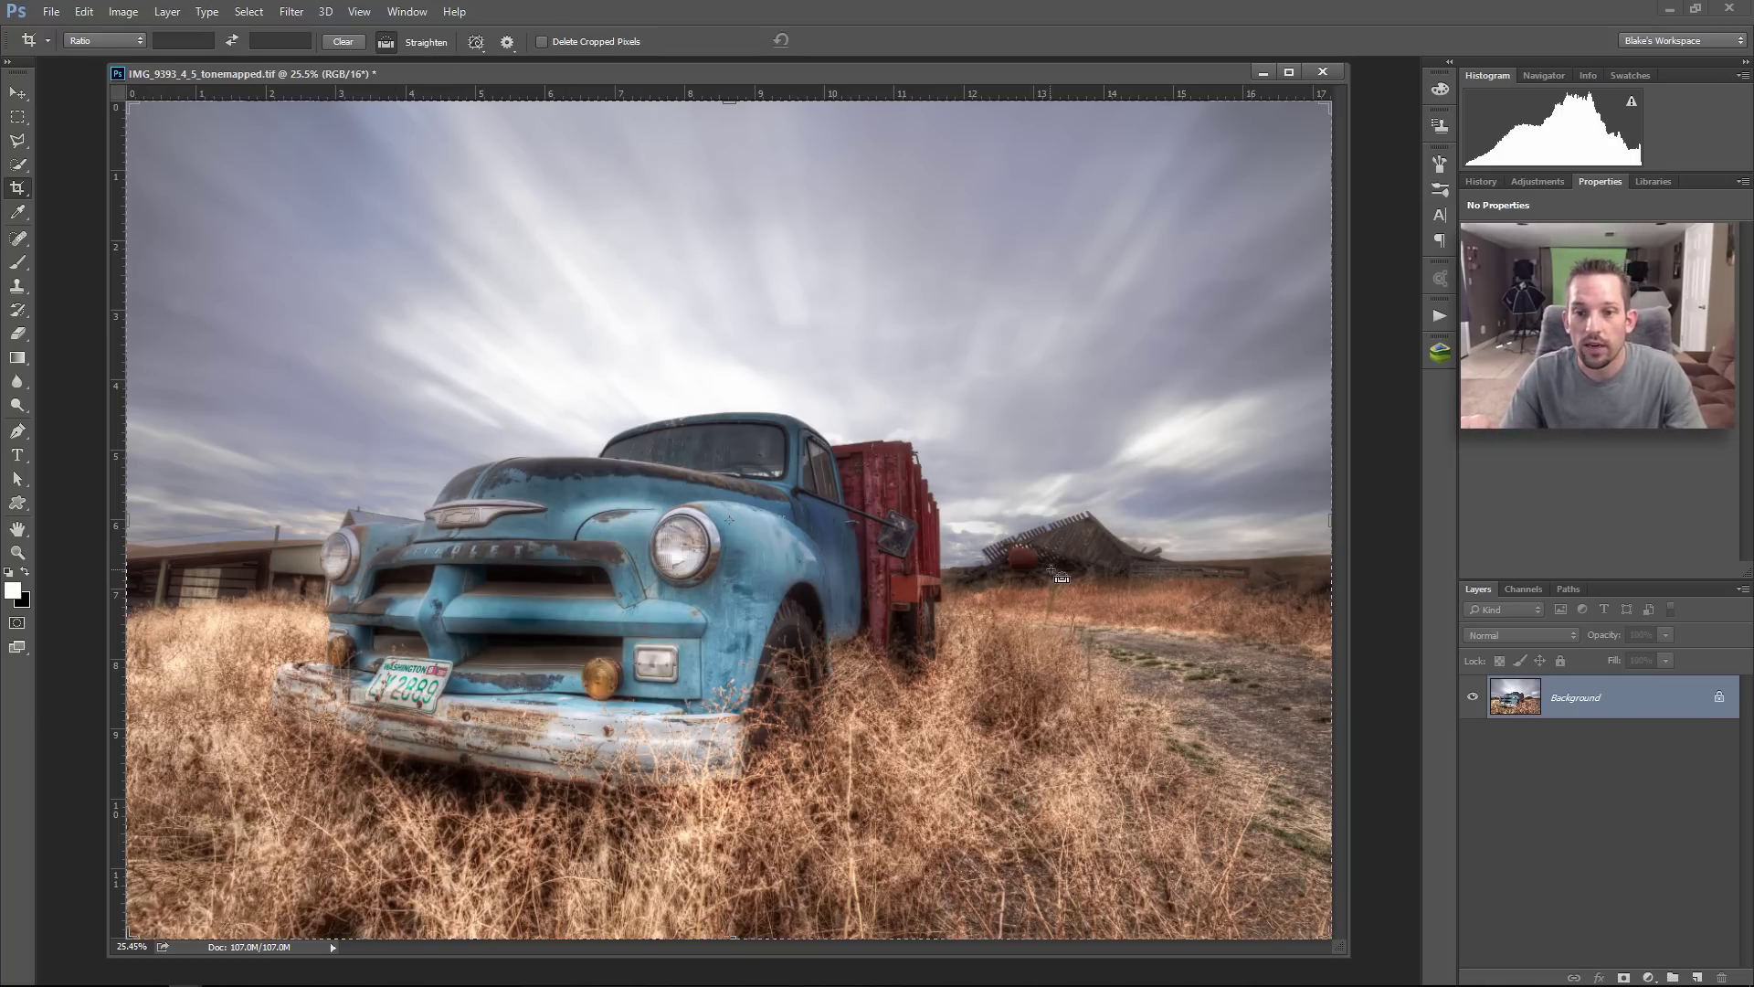
drag(941, 569, 1335, 556)
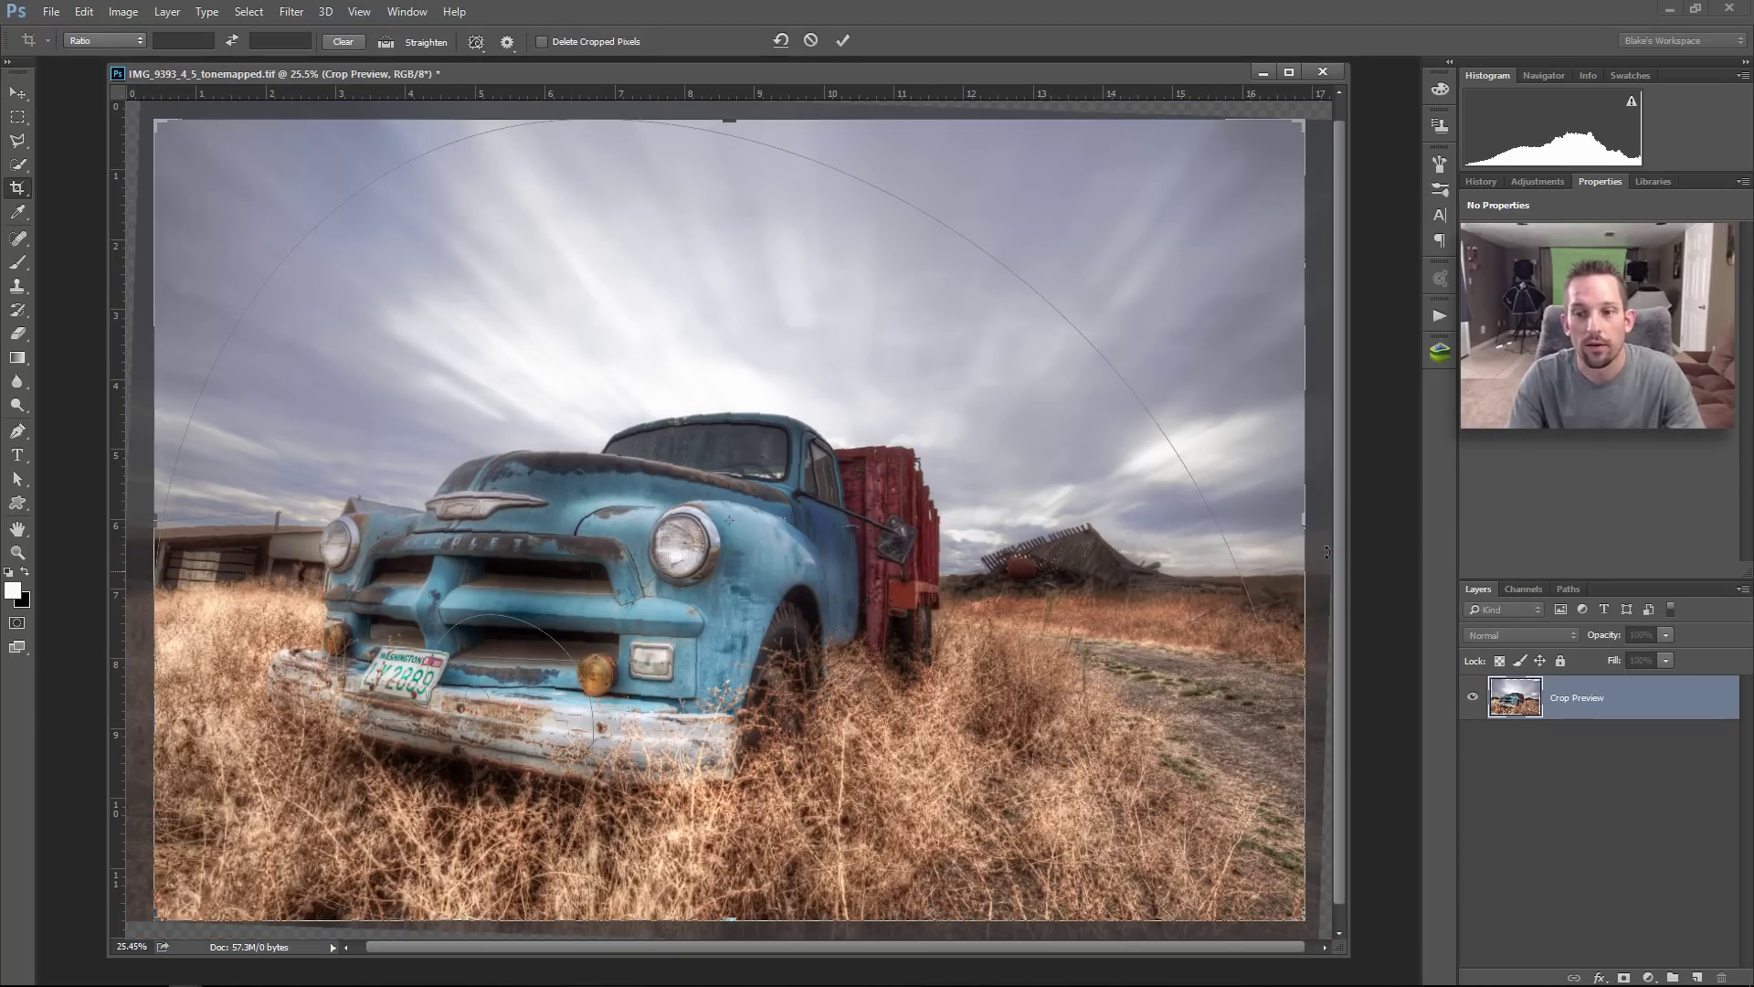
key(Return)
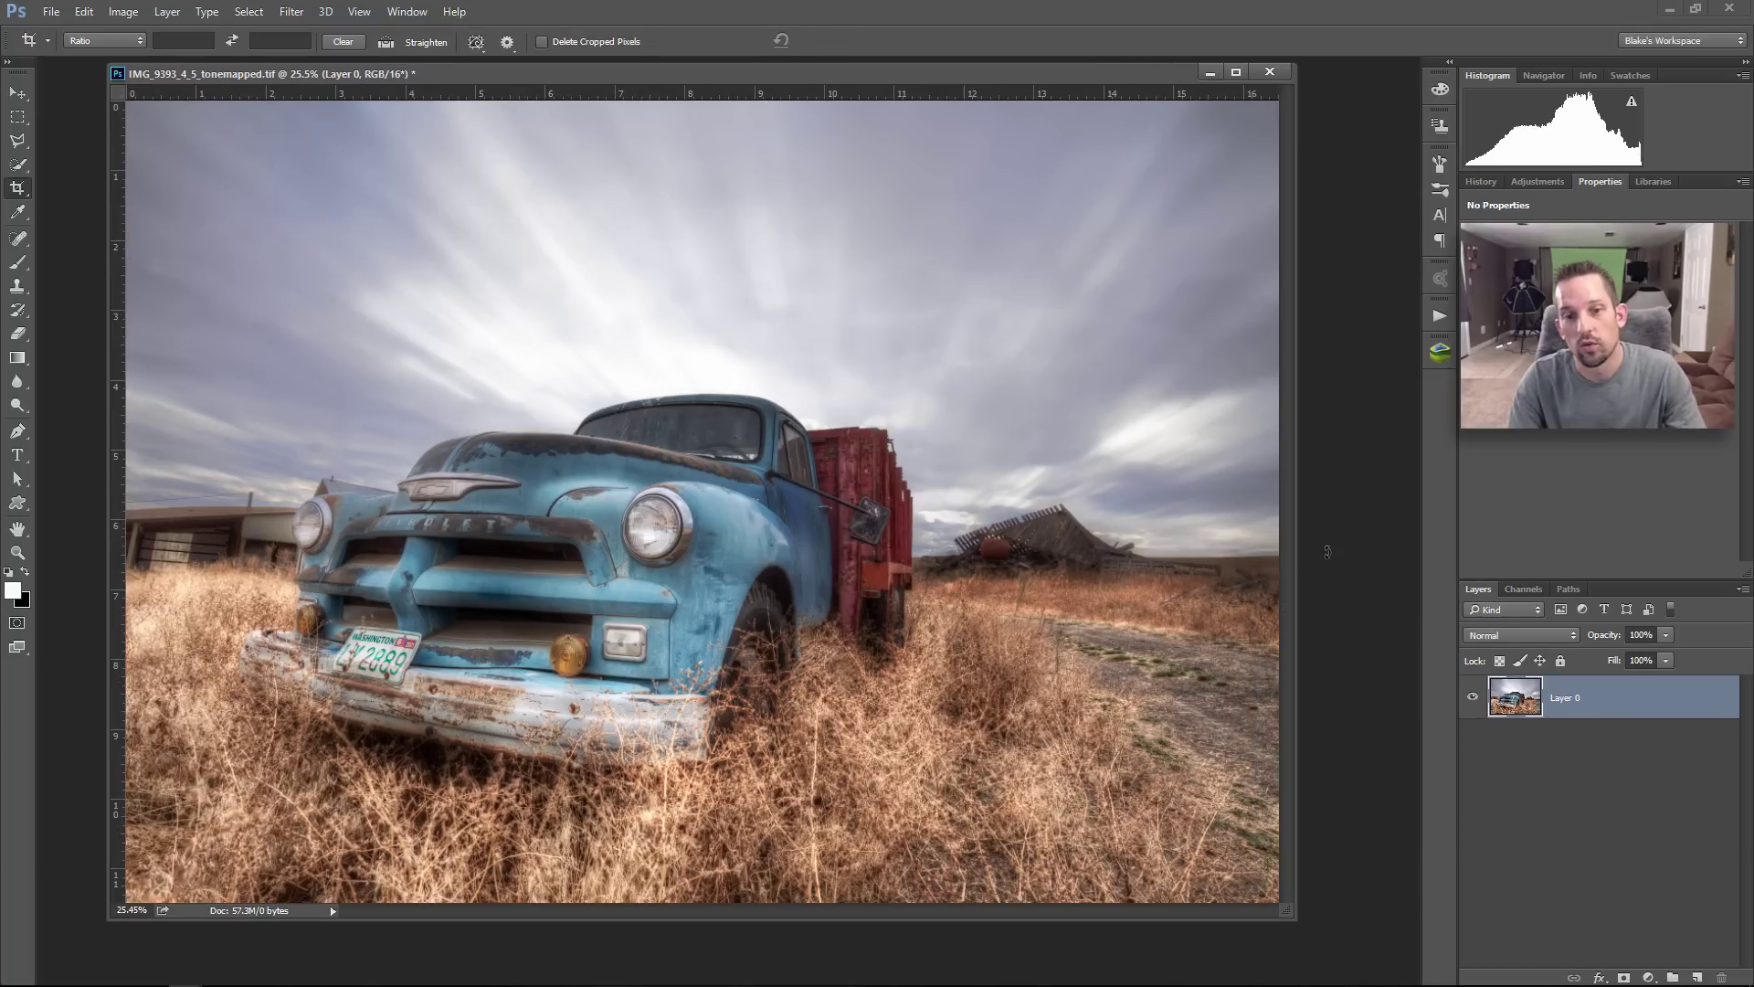
key(ctrl)
key(ctrl+z)
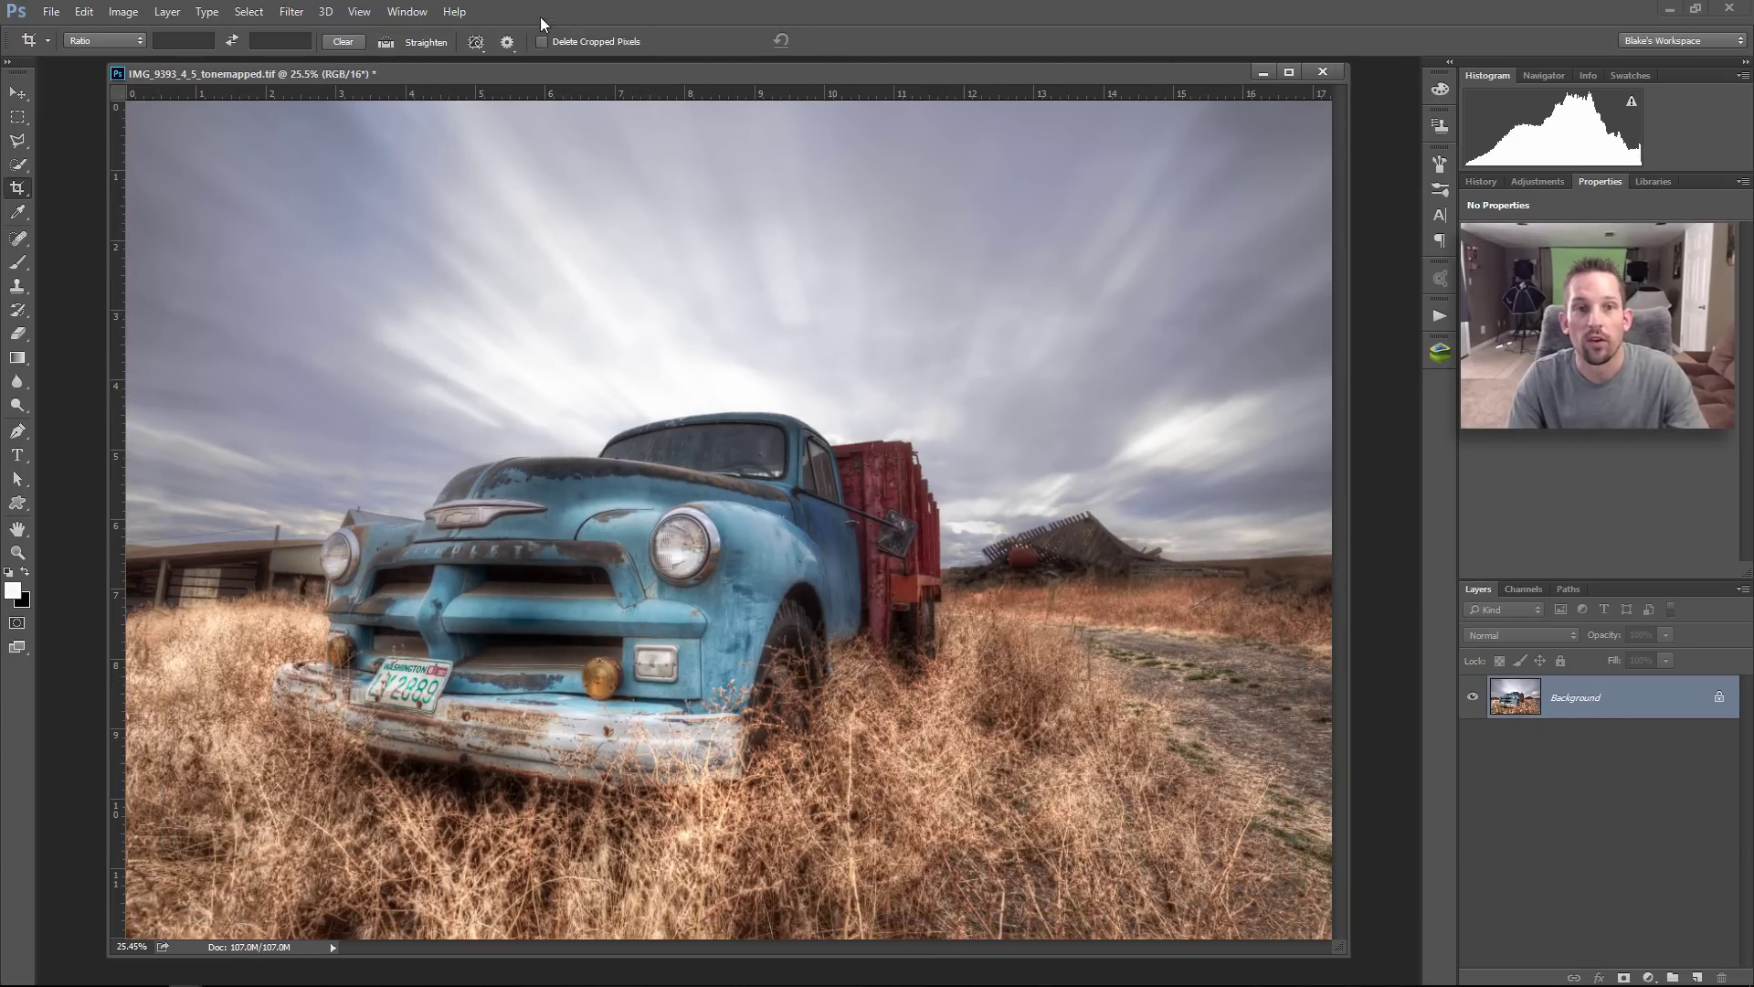
Step: Straighten the photo along a reference line across the grille and apply the crop
click(388, 42)
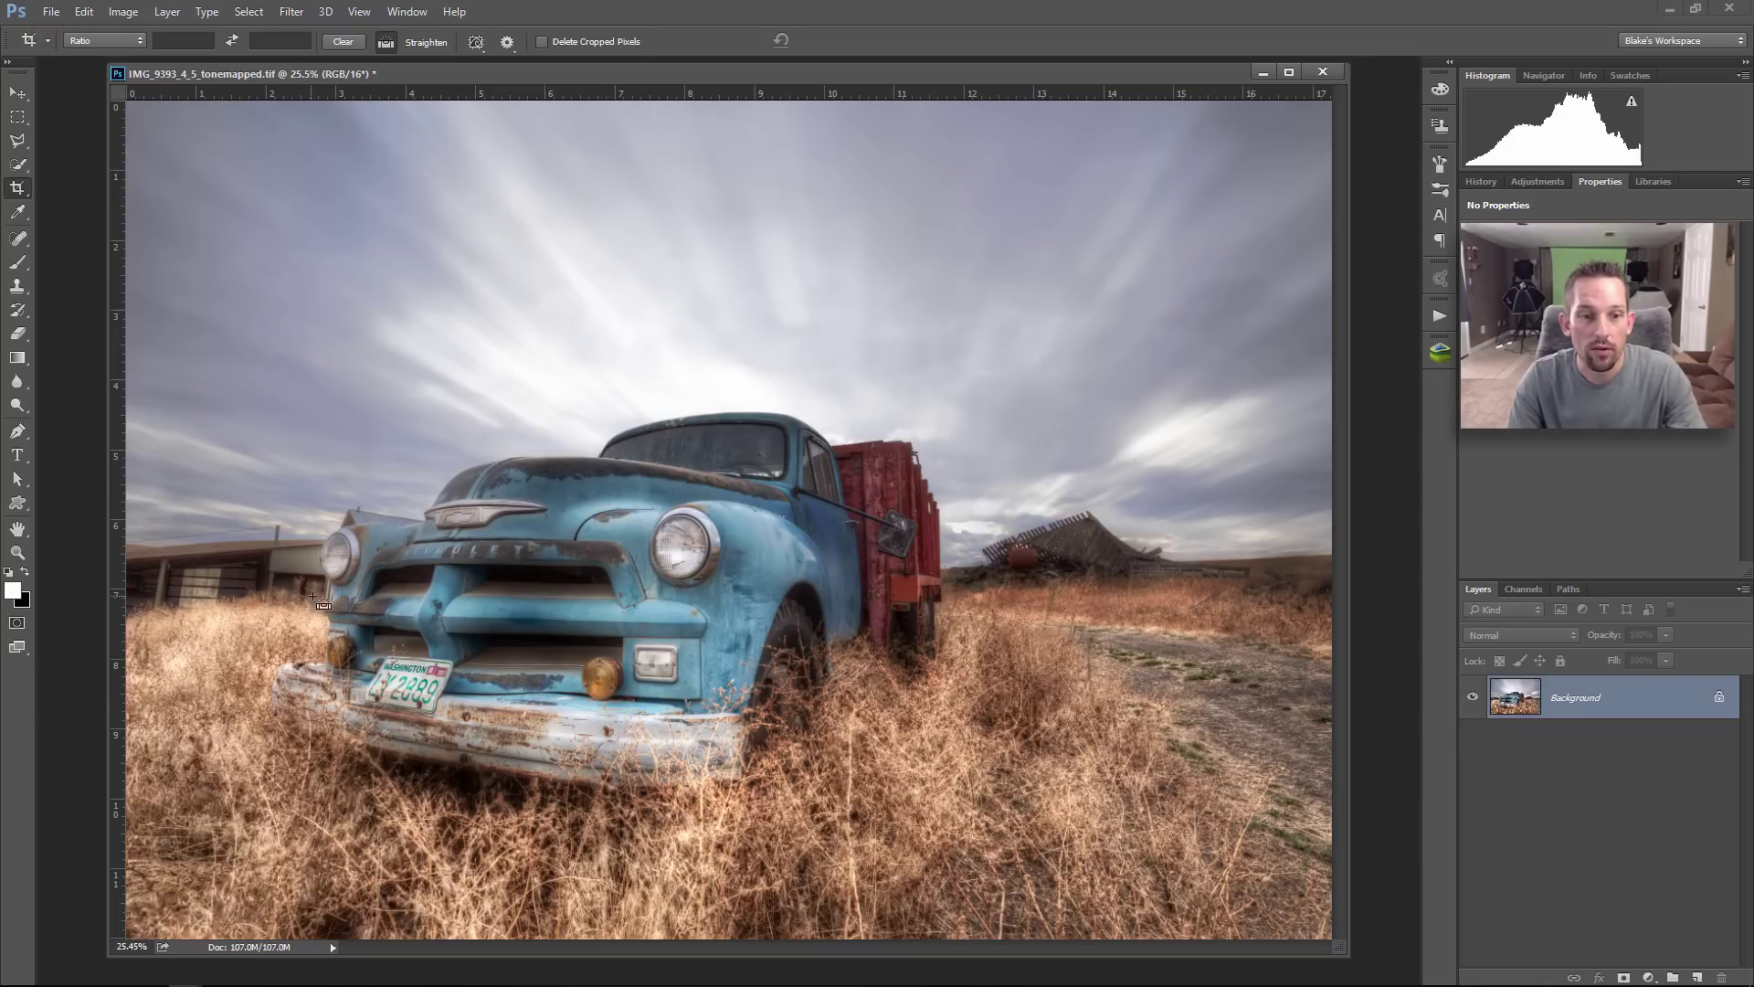
drag(326, 611, 707, 625)
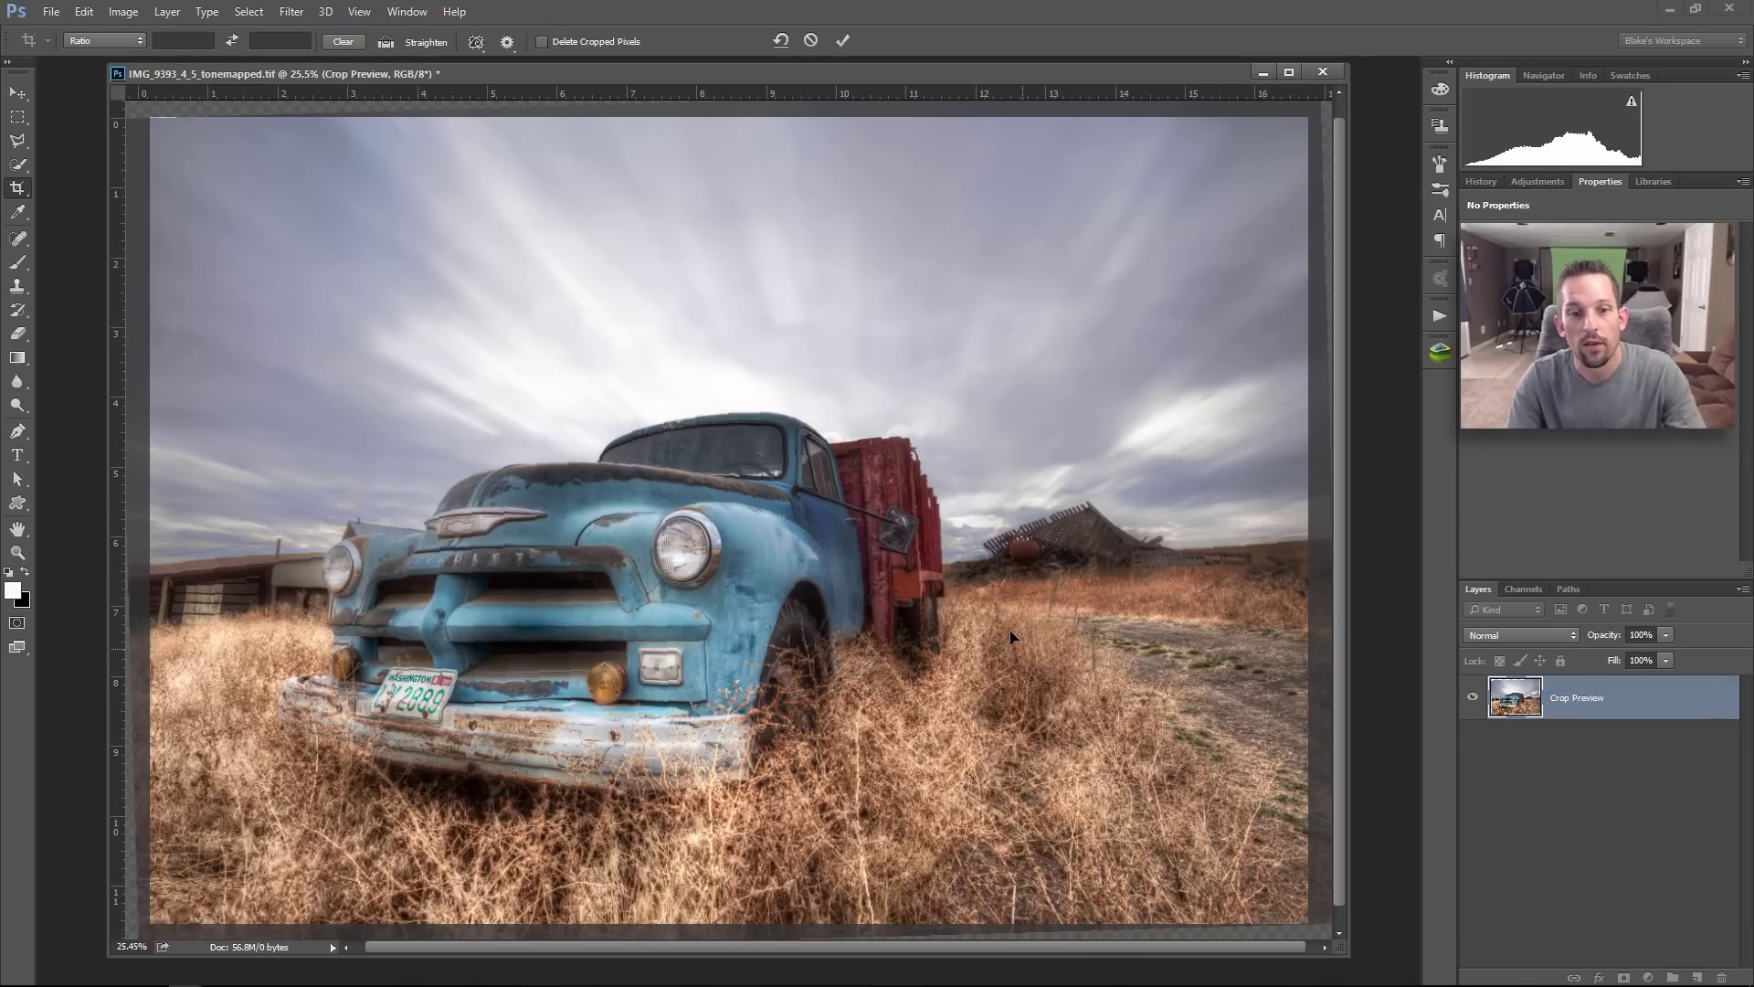
key(Return)
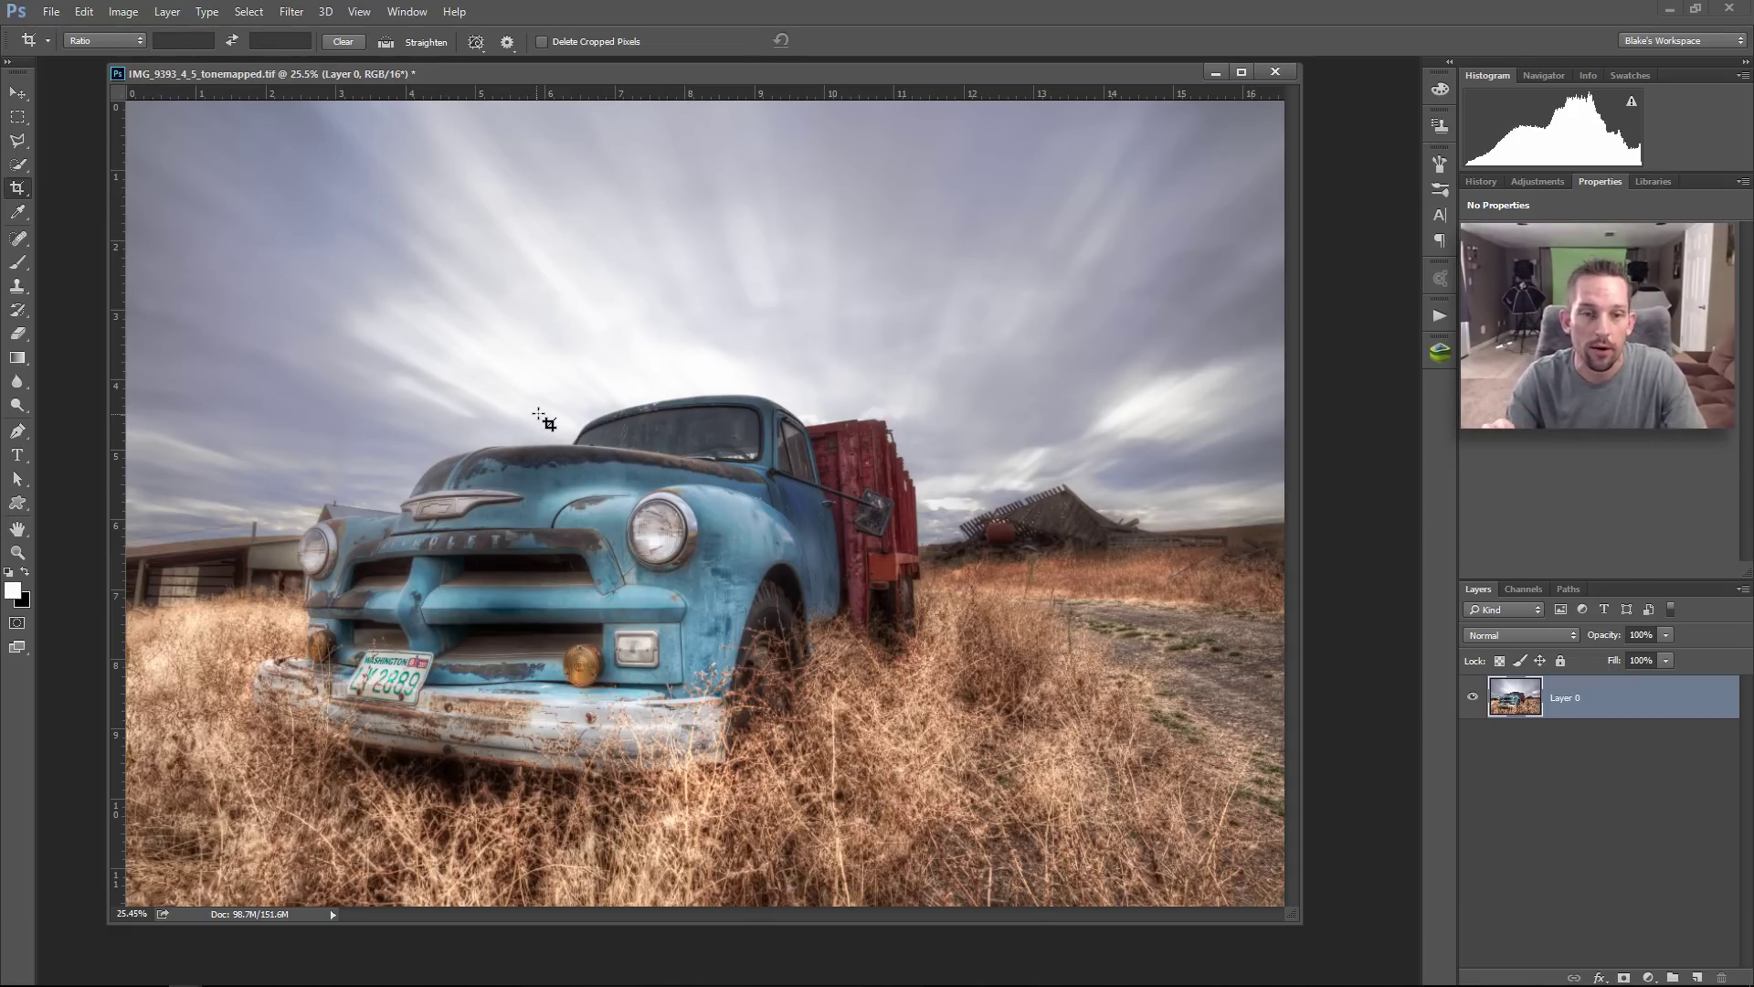
Step: Recrop the straightened photo from the top-left corner, fitting the view on screen, and commit
click(647, 439)
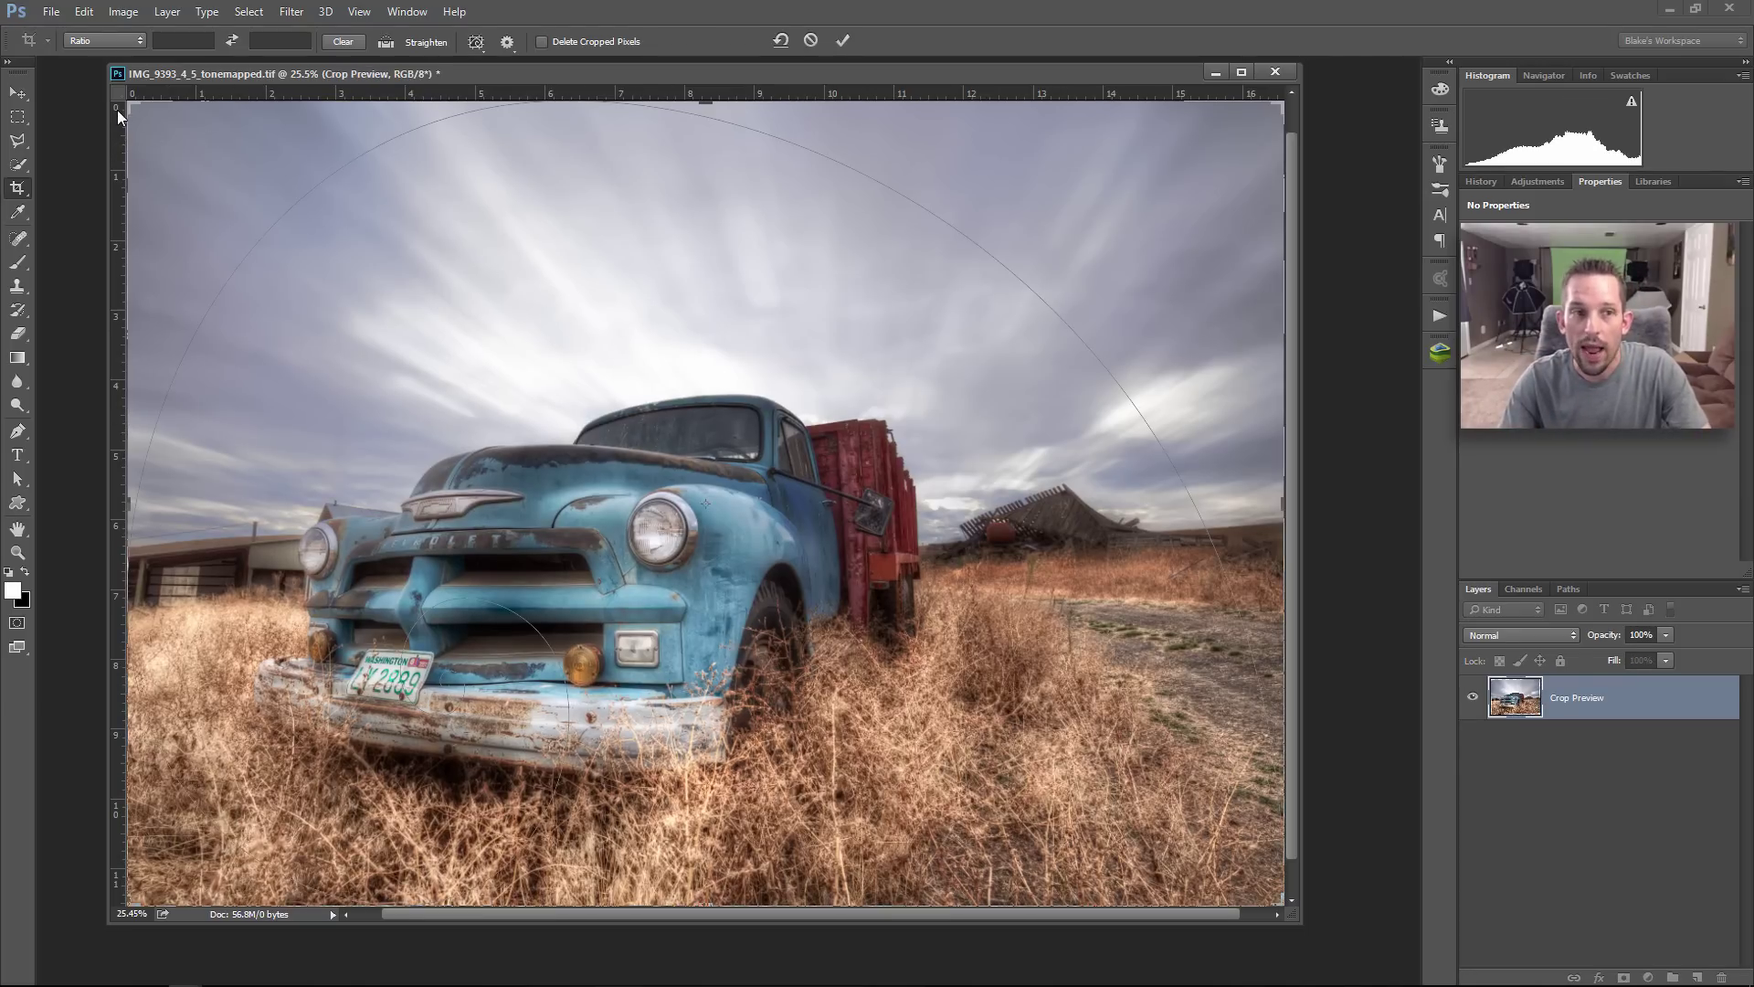
mouse_move(118, 108)
mouse_down()
mouse_move(311, 146)
mouse_move(321, 299)
mouse_move(490, 222)
mouse_move(201, 331)
mouse_move(216, 186)
mouse_move(128, 291)
mouse_move(137, 91)
mouse_move(151, 110)
mouse_up()
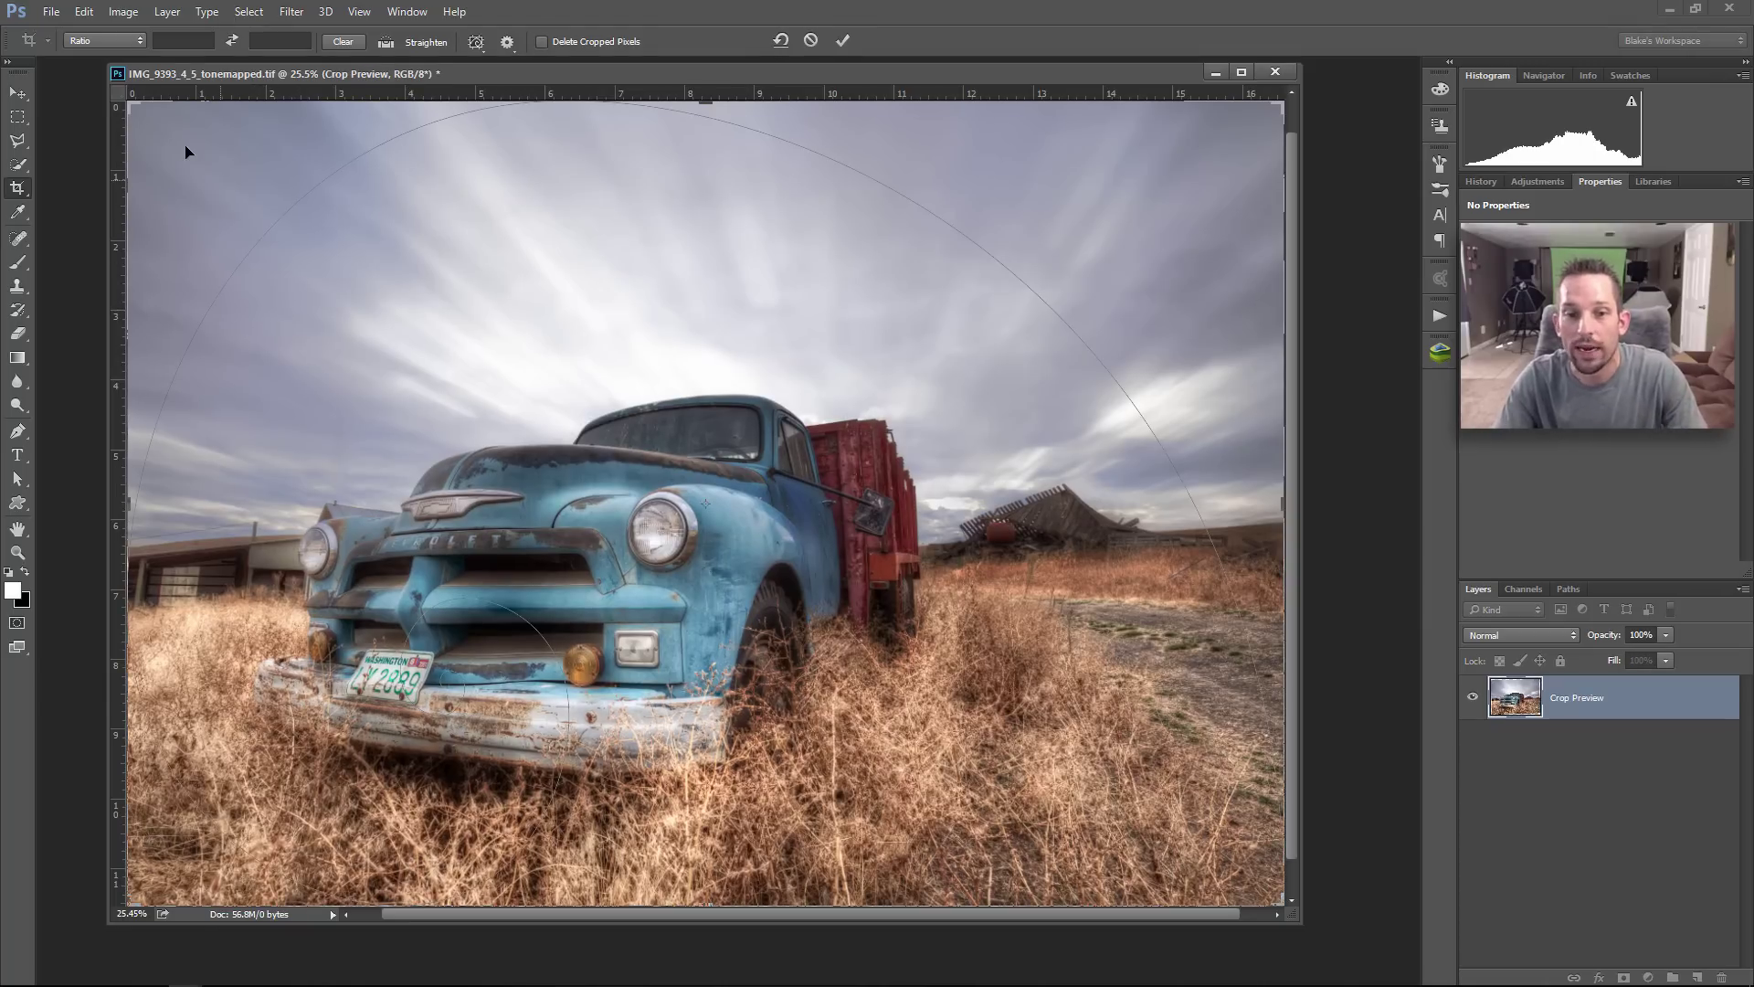
right_click(476, 300)
click(496, 311)
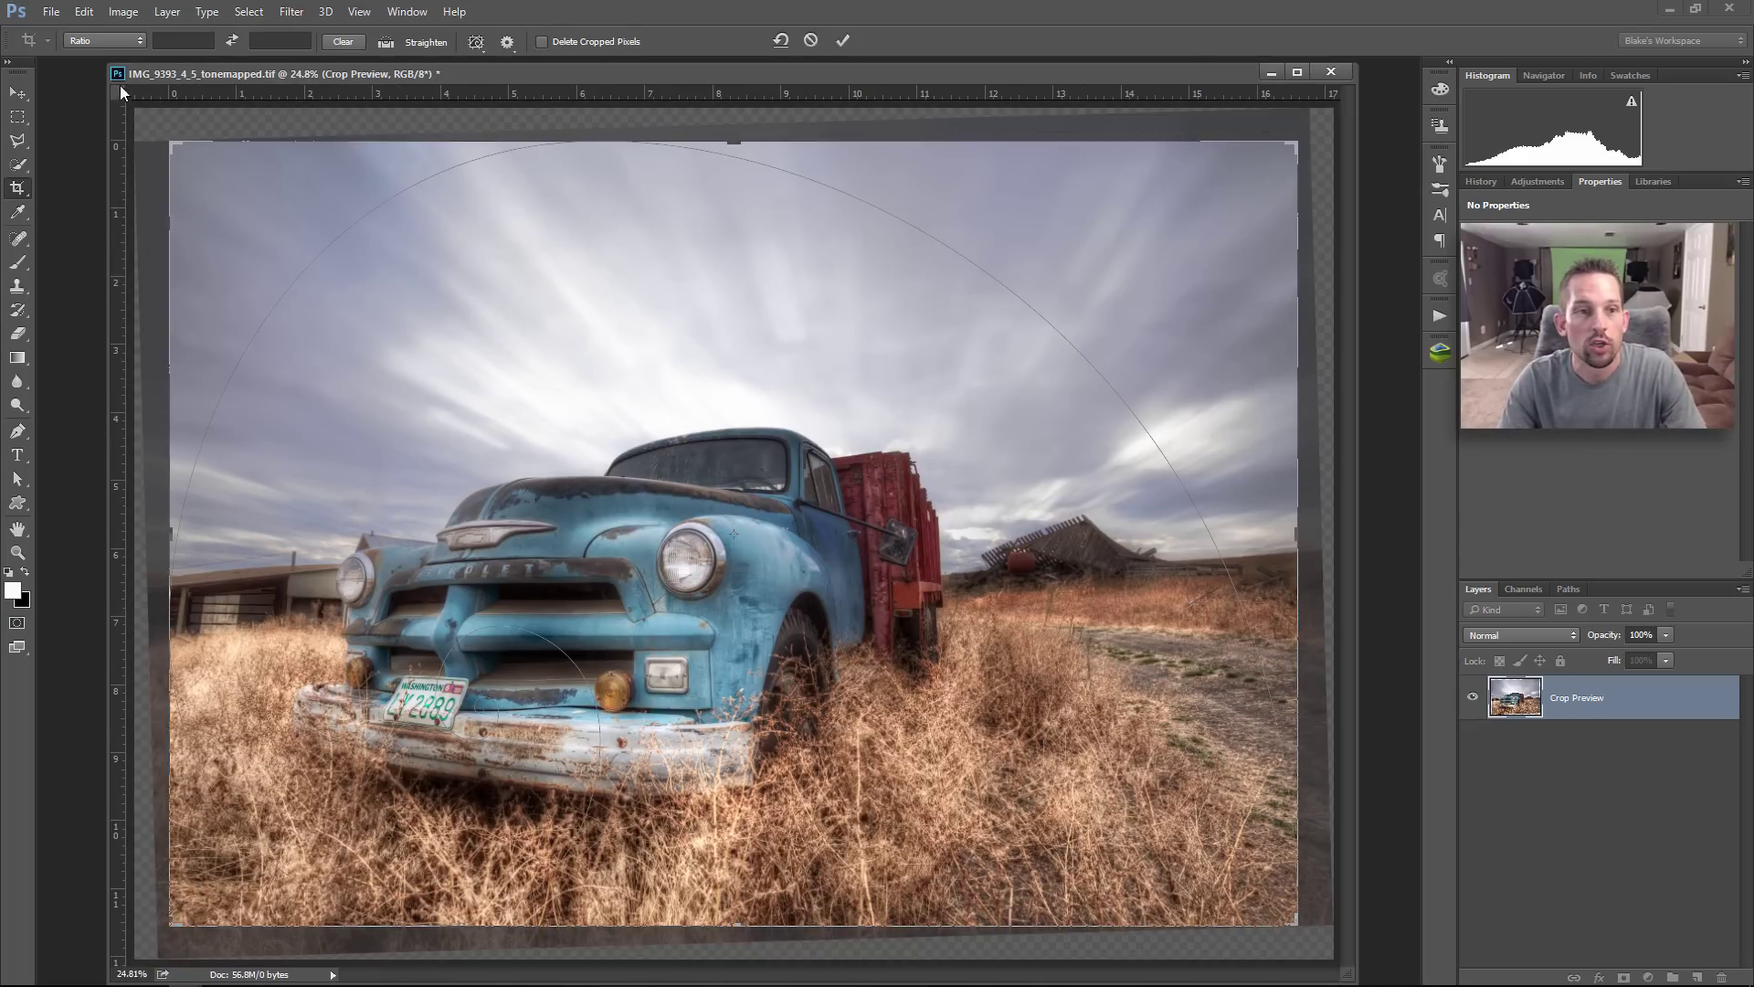
drag(169, 142, 111, 308)
key(Return)
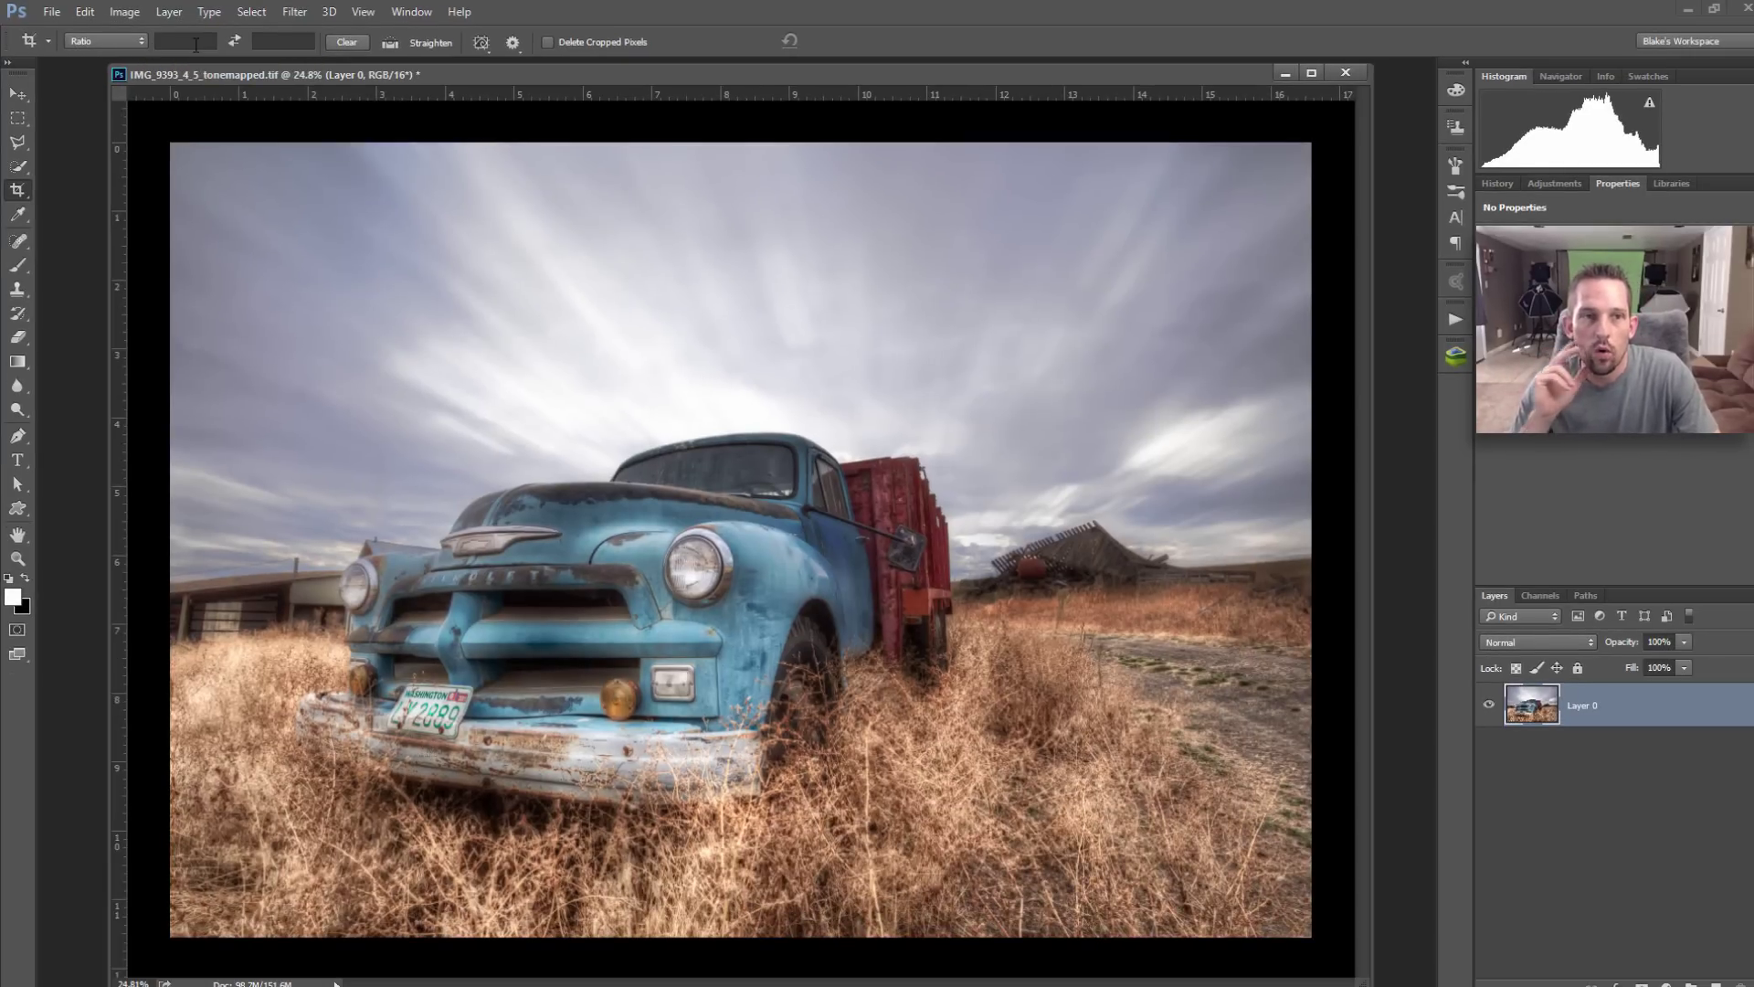
Step: Check Image Size in inches (16.597 × 11.55) without resizing, then open the Crop Tool ratio presets
click(122, 13)
click(128, 146)
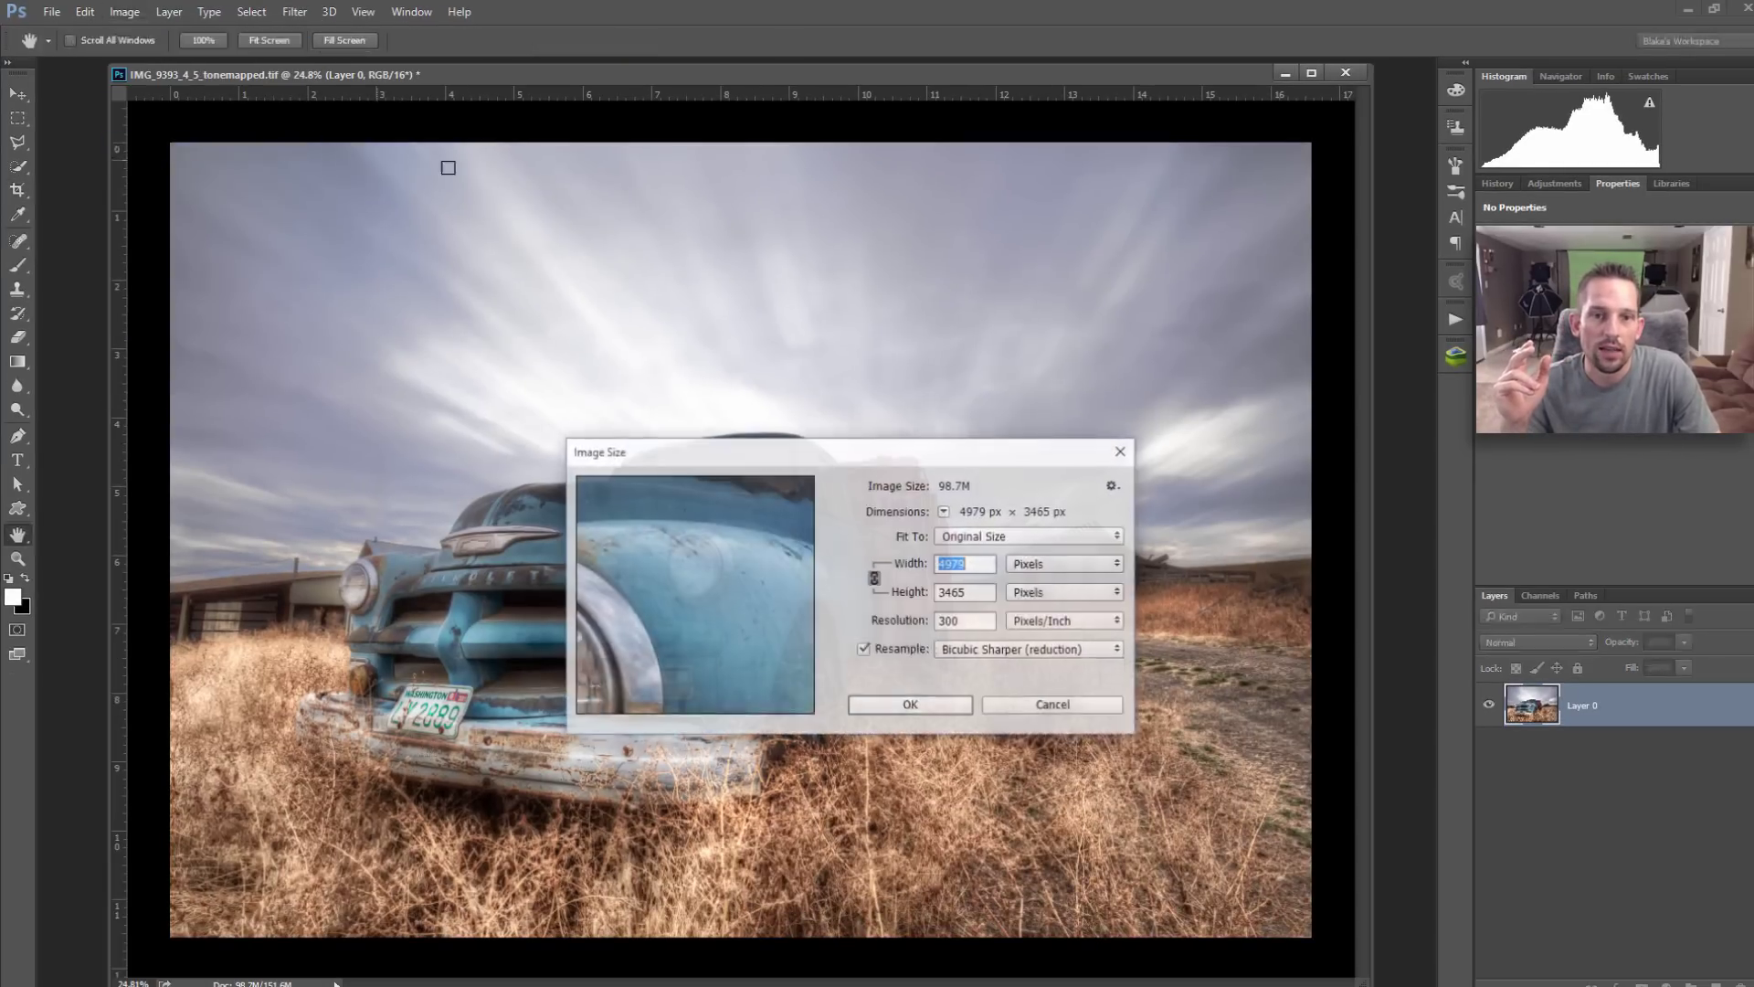
click(1051, 566)
click(1050, 589)
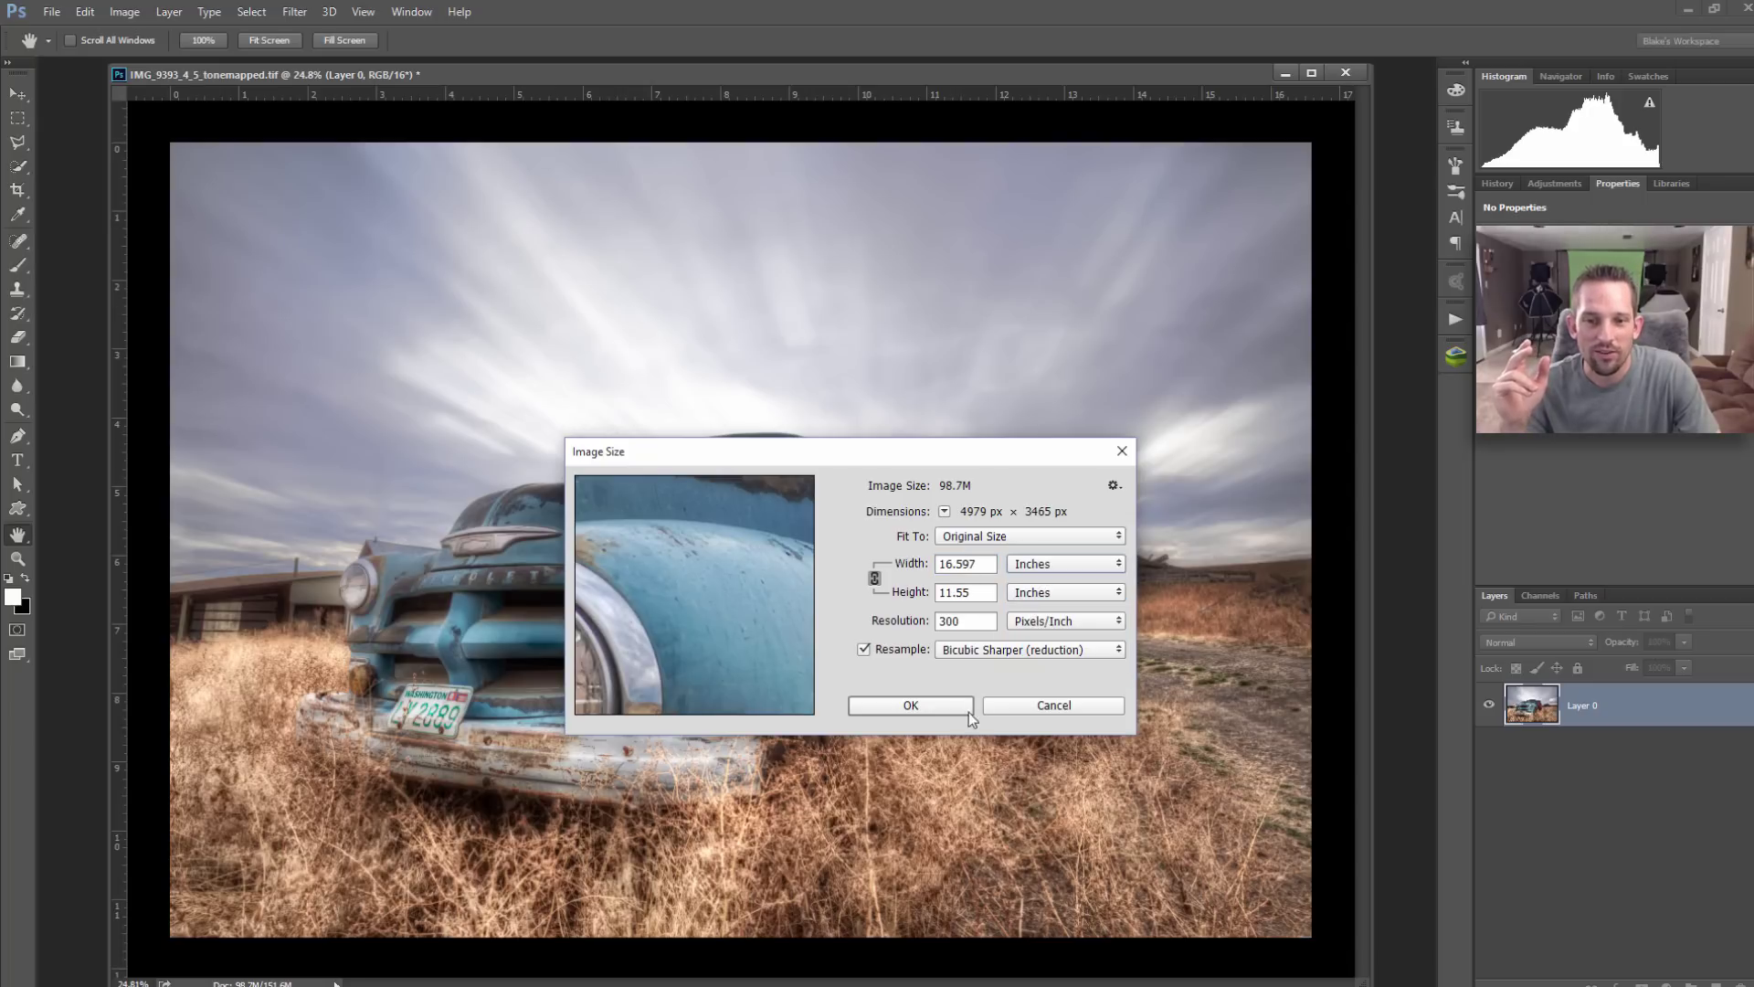
click(1016, 705)
key(c)
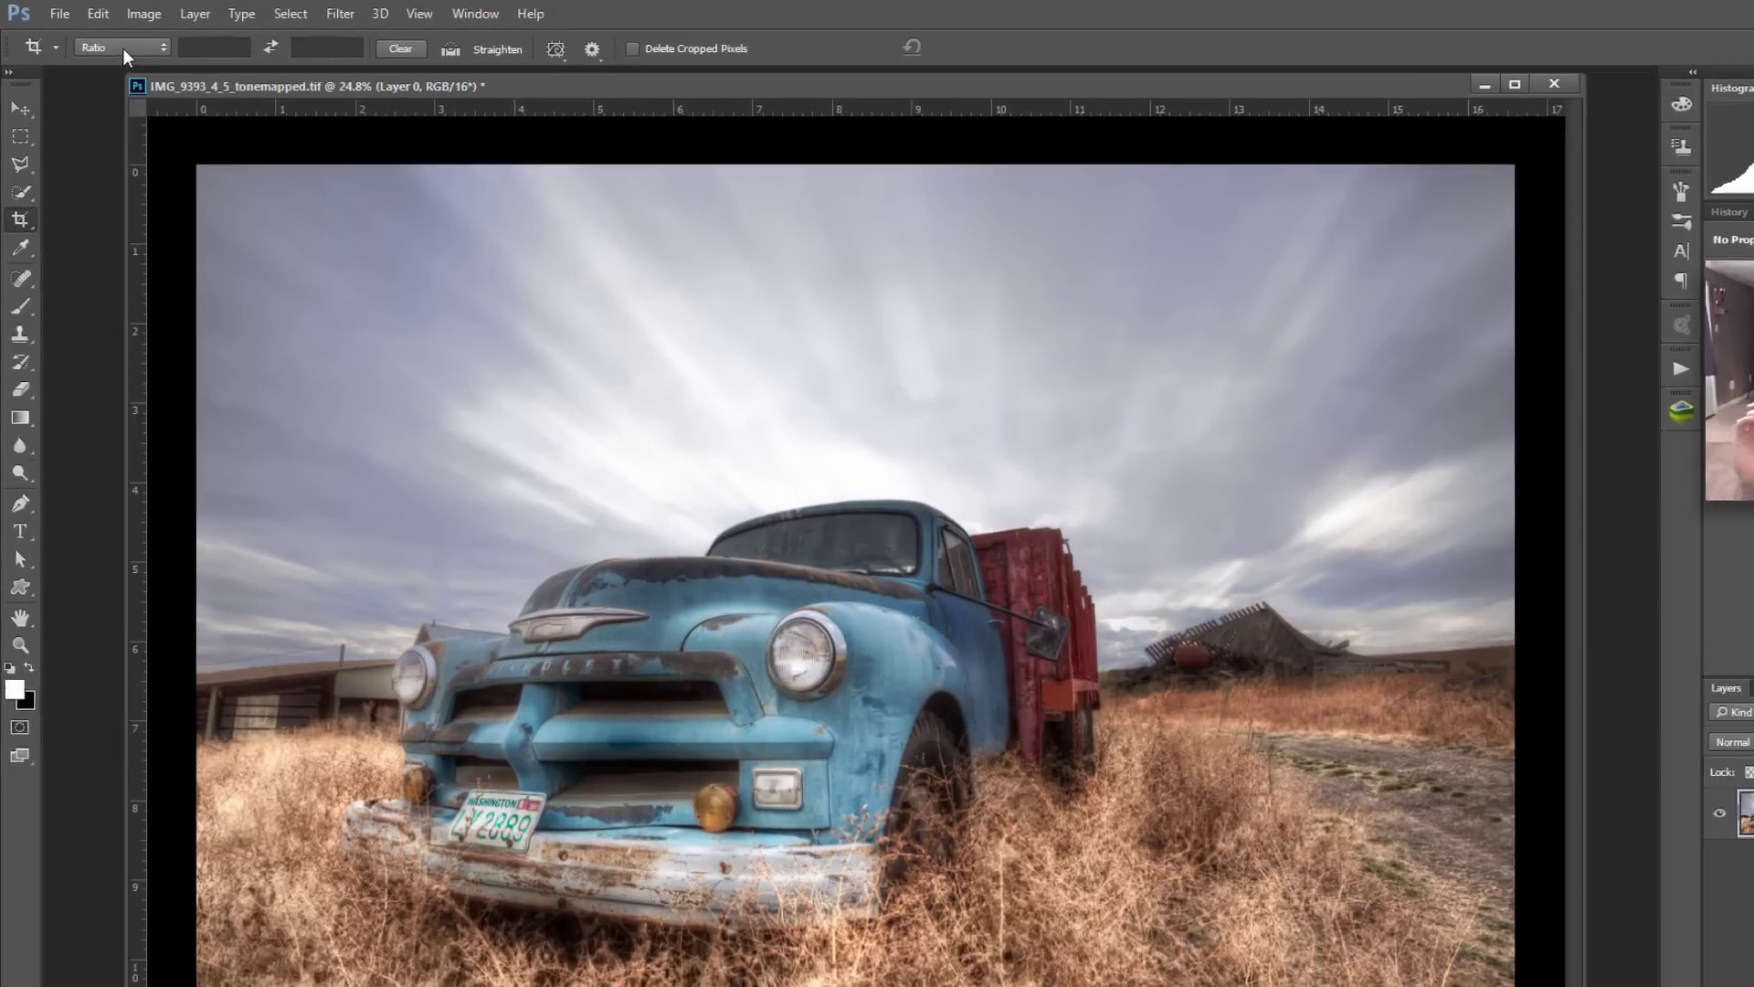
click(122, 48)
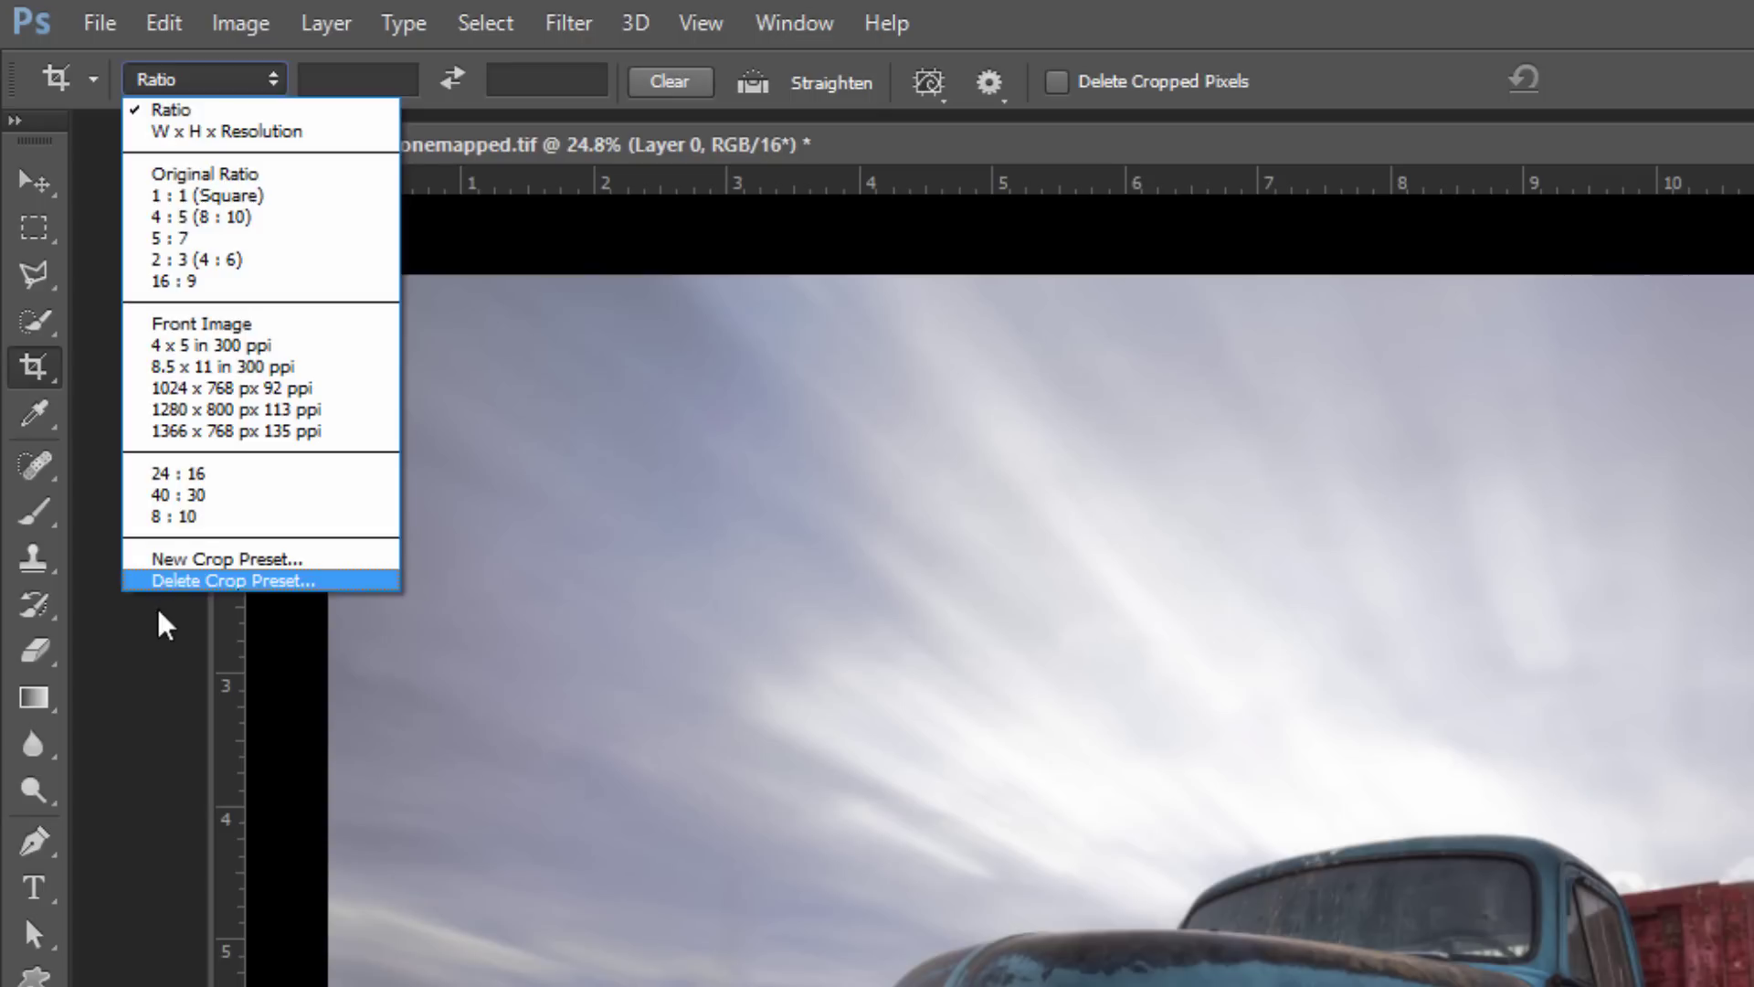
Step: Enter an 8 : 10 crop ratio and swap it to landscape 10 : 8
click(150, 635)
click(358, 79)
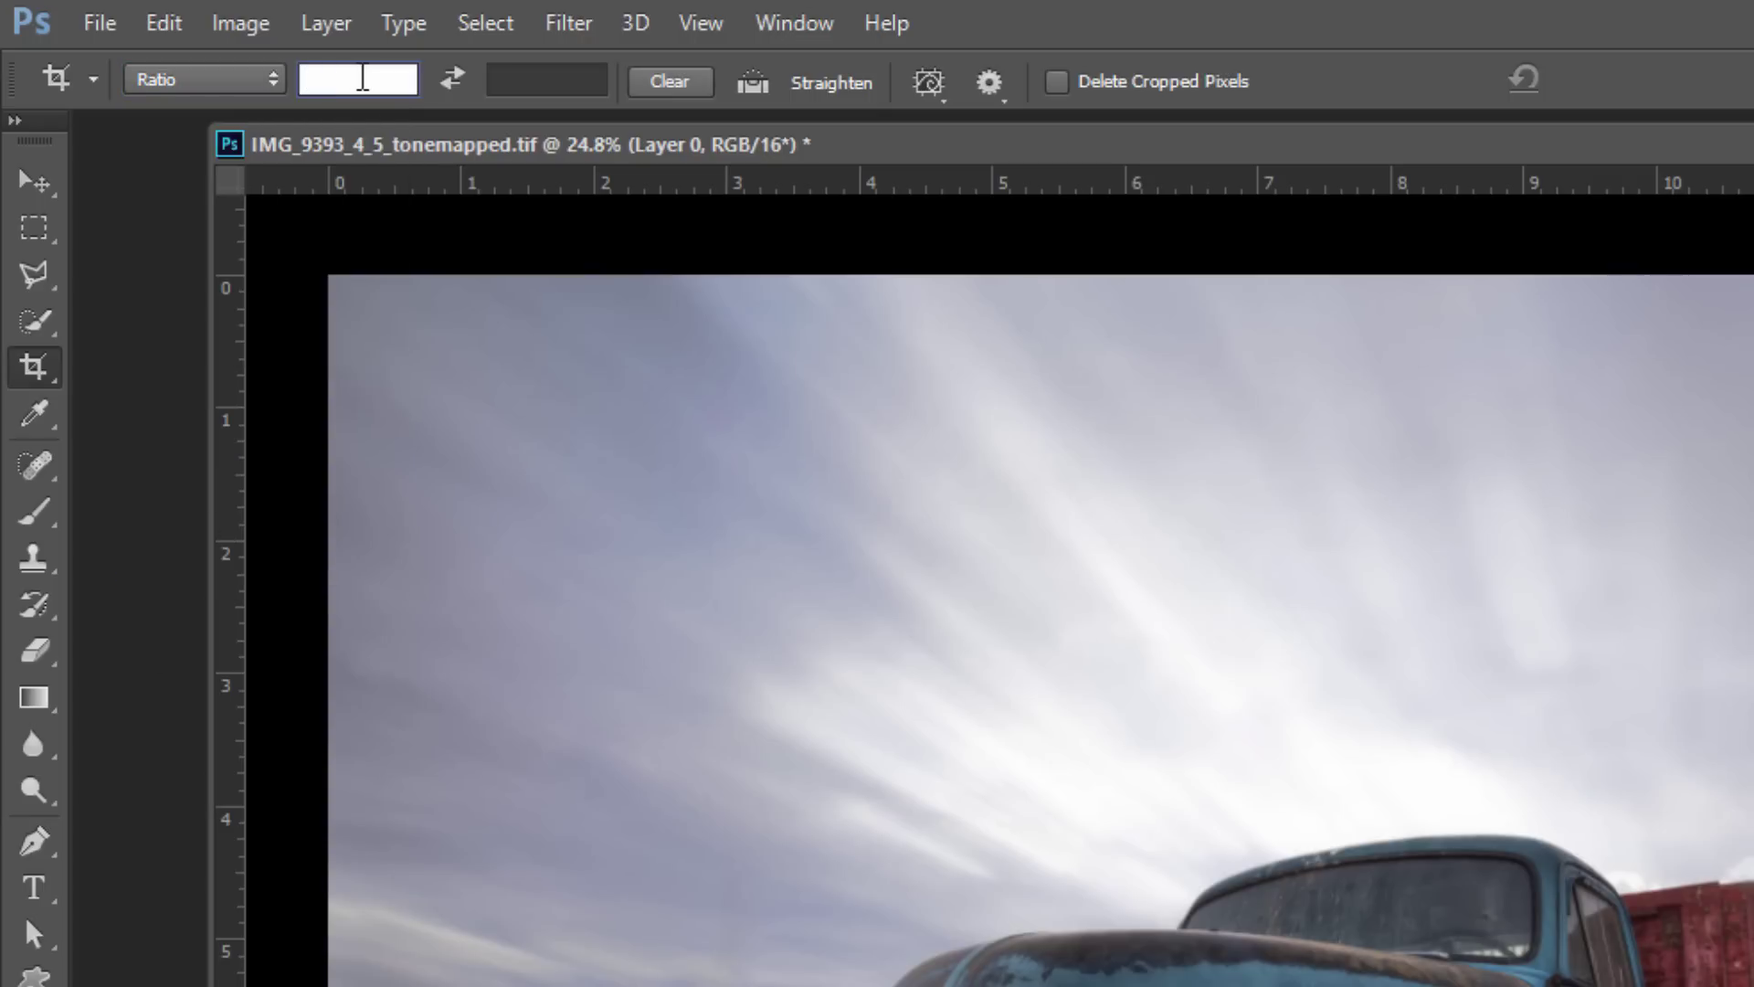
text(8)
key(Tab)
text(100)
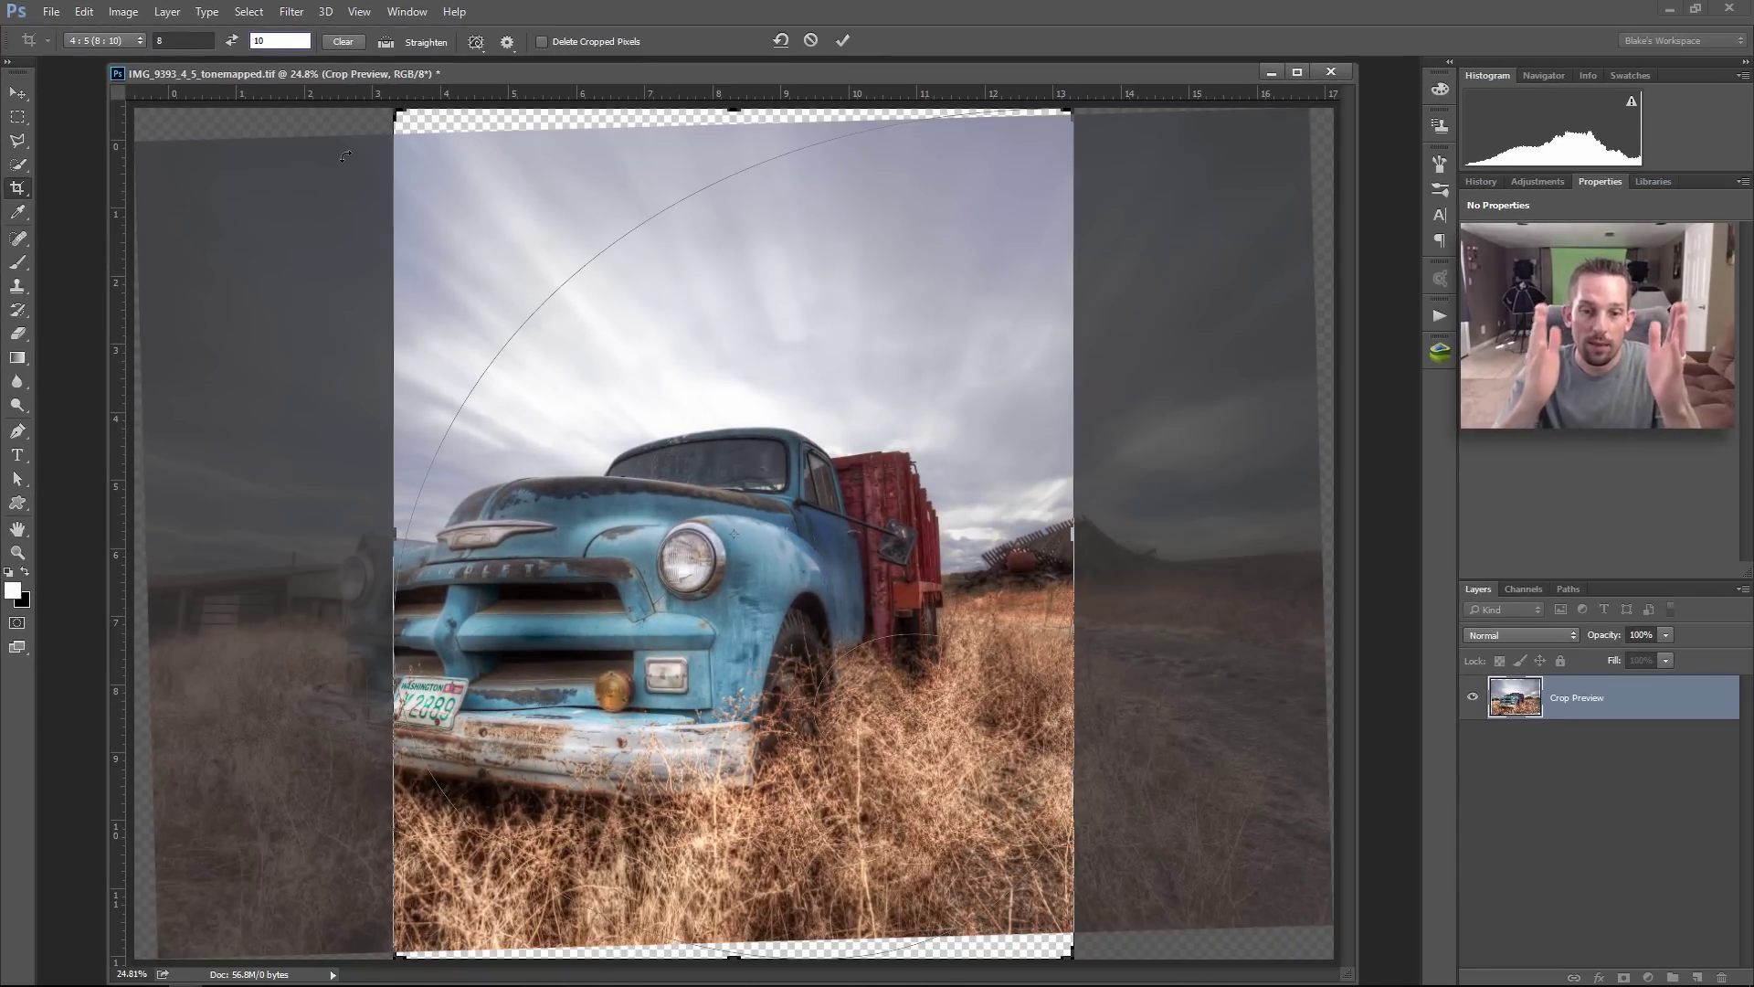
click(232, 40)
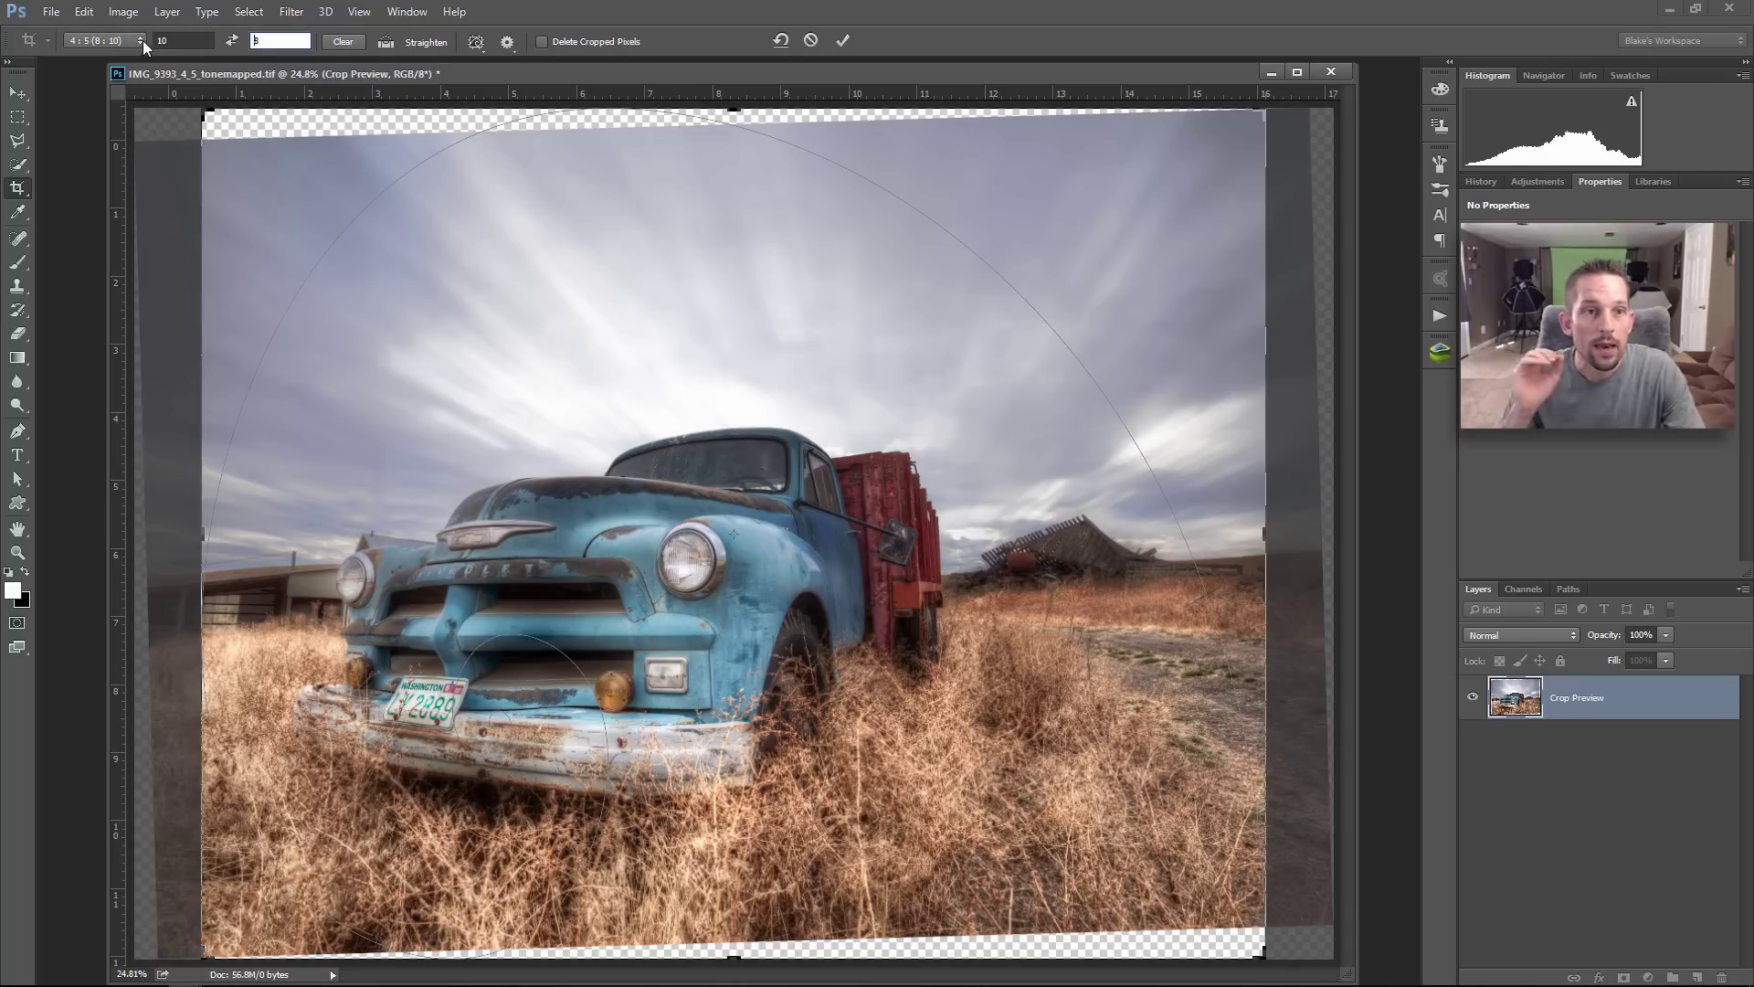
Step: Change the ratio to 8.5 : 11 and swap it to landscape 11 : 8.5
double_click(172, 43)
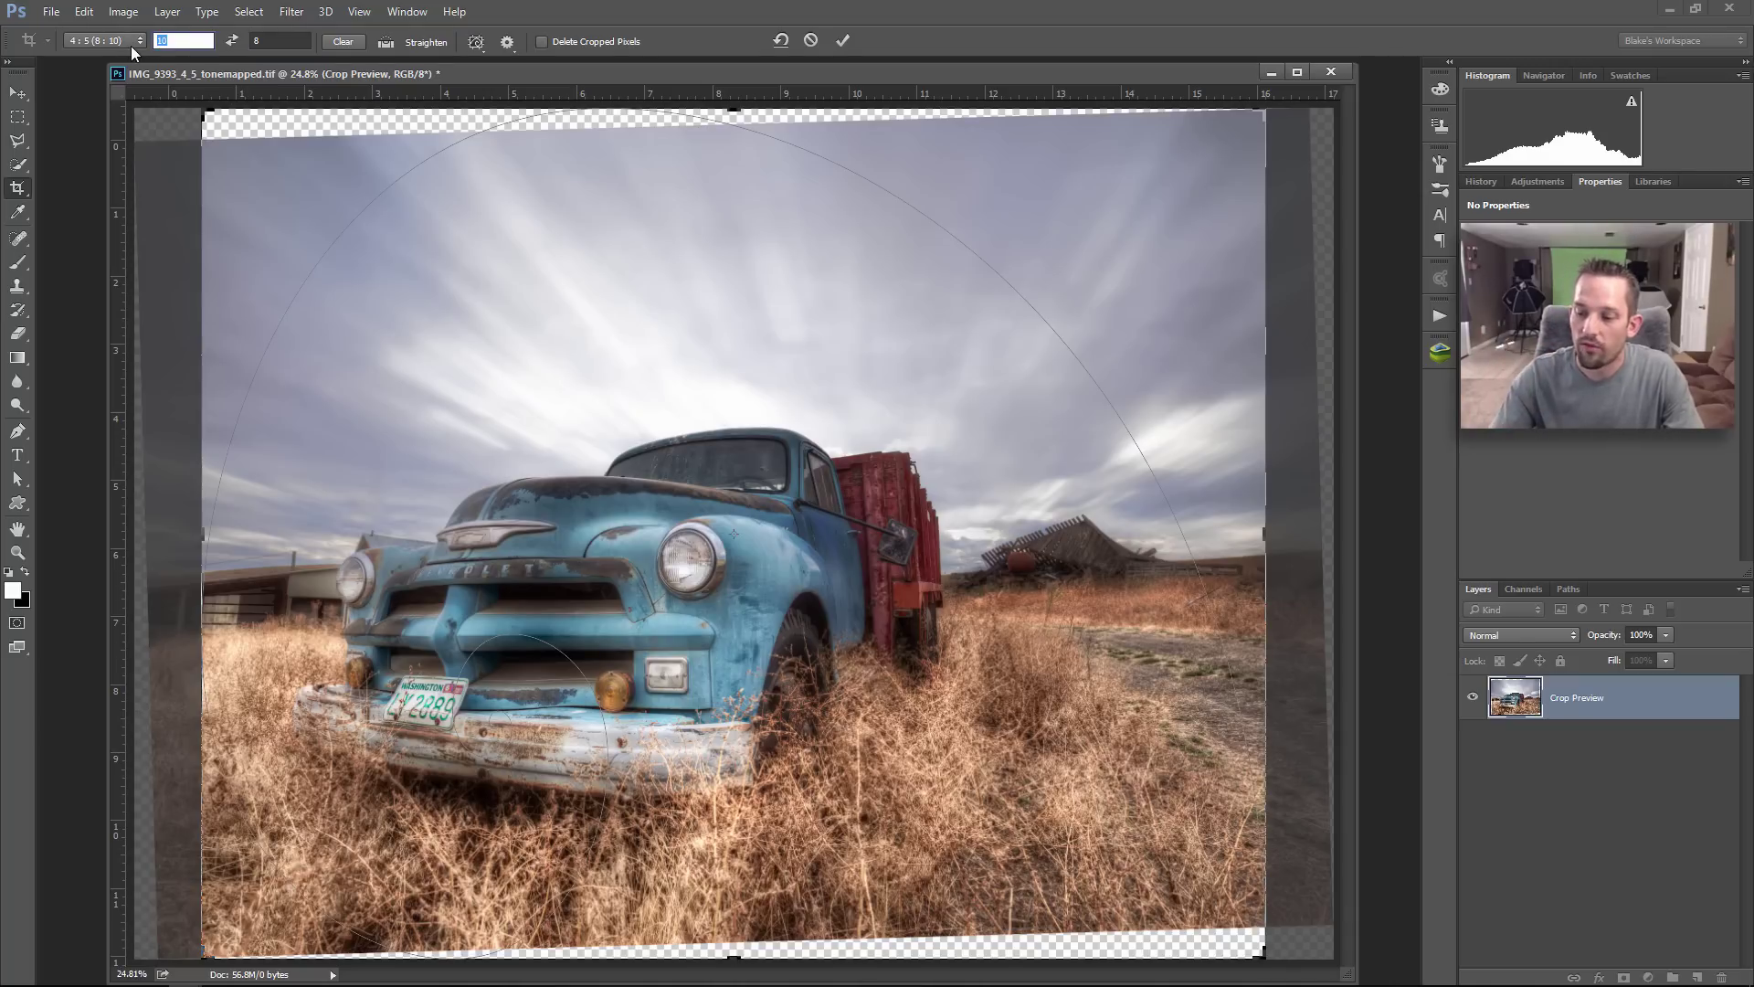
text(8.5)
key(Tab)
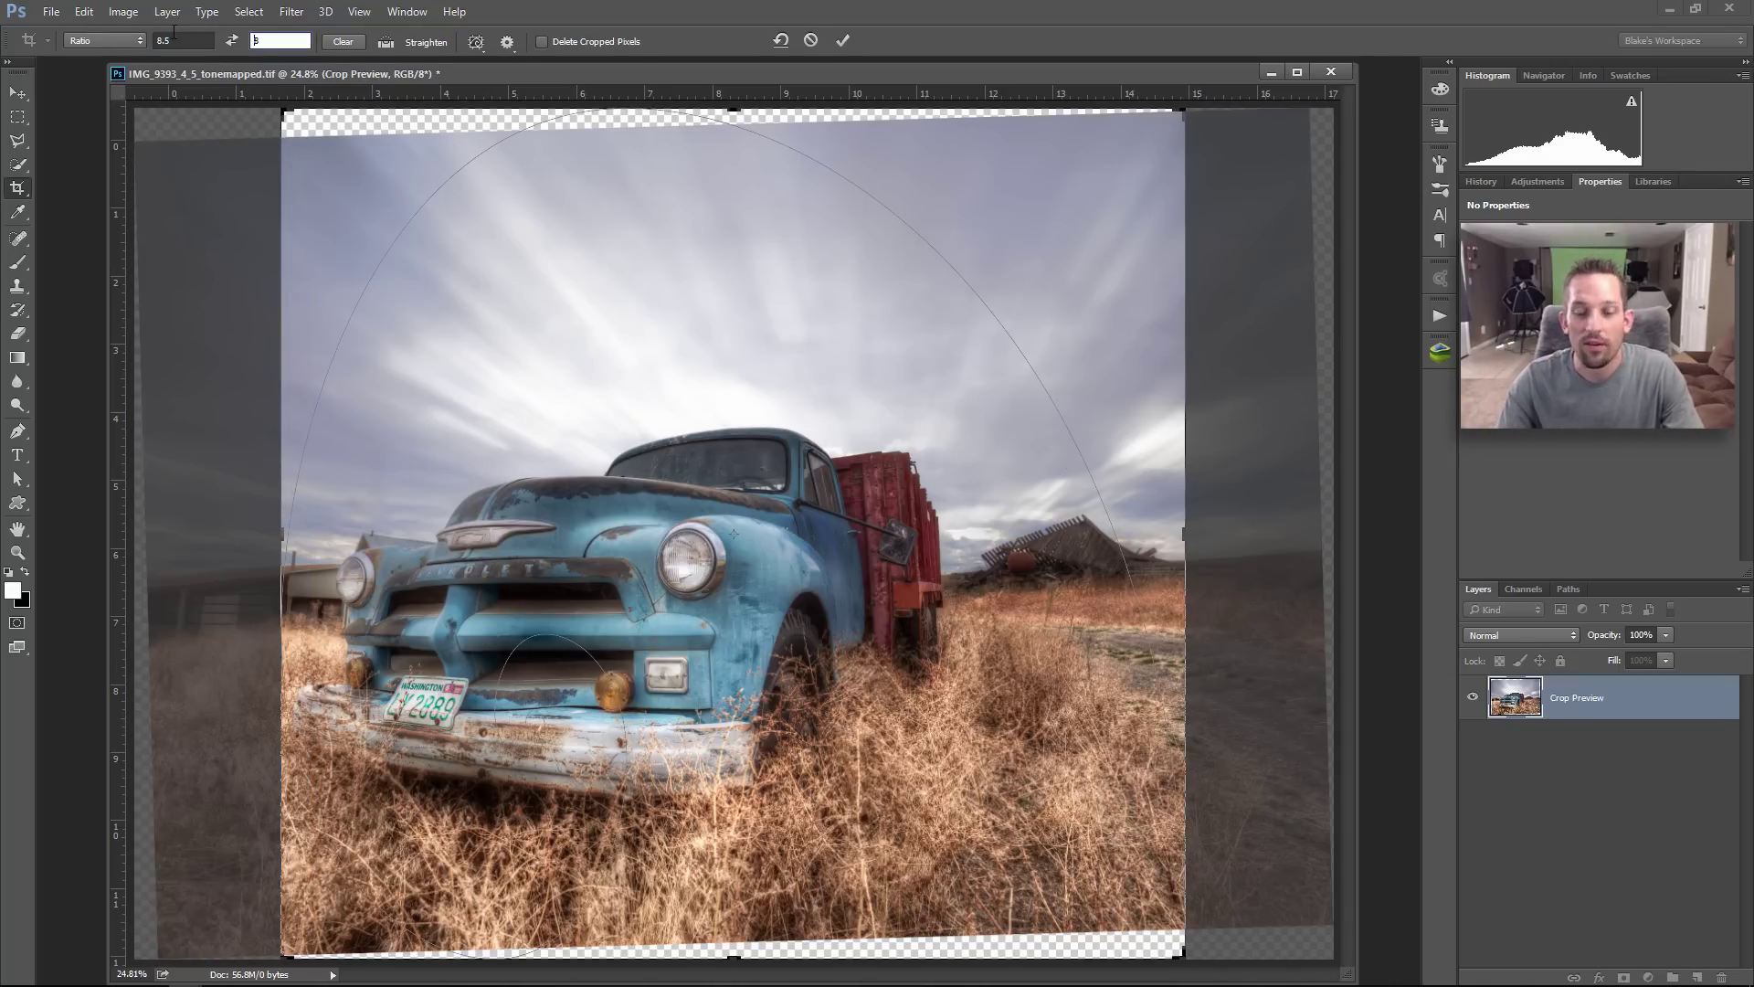
text(11)
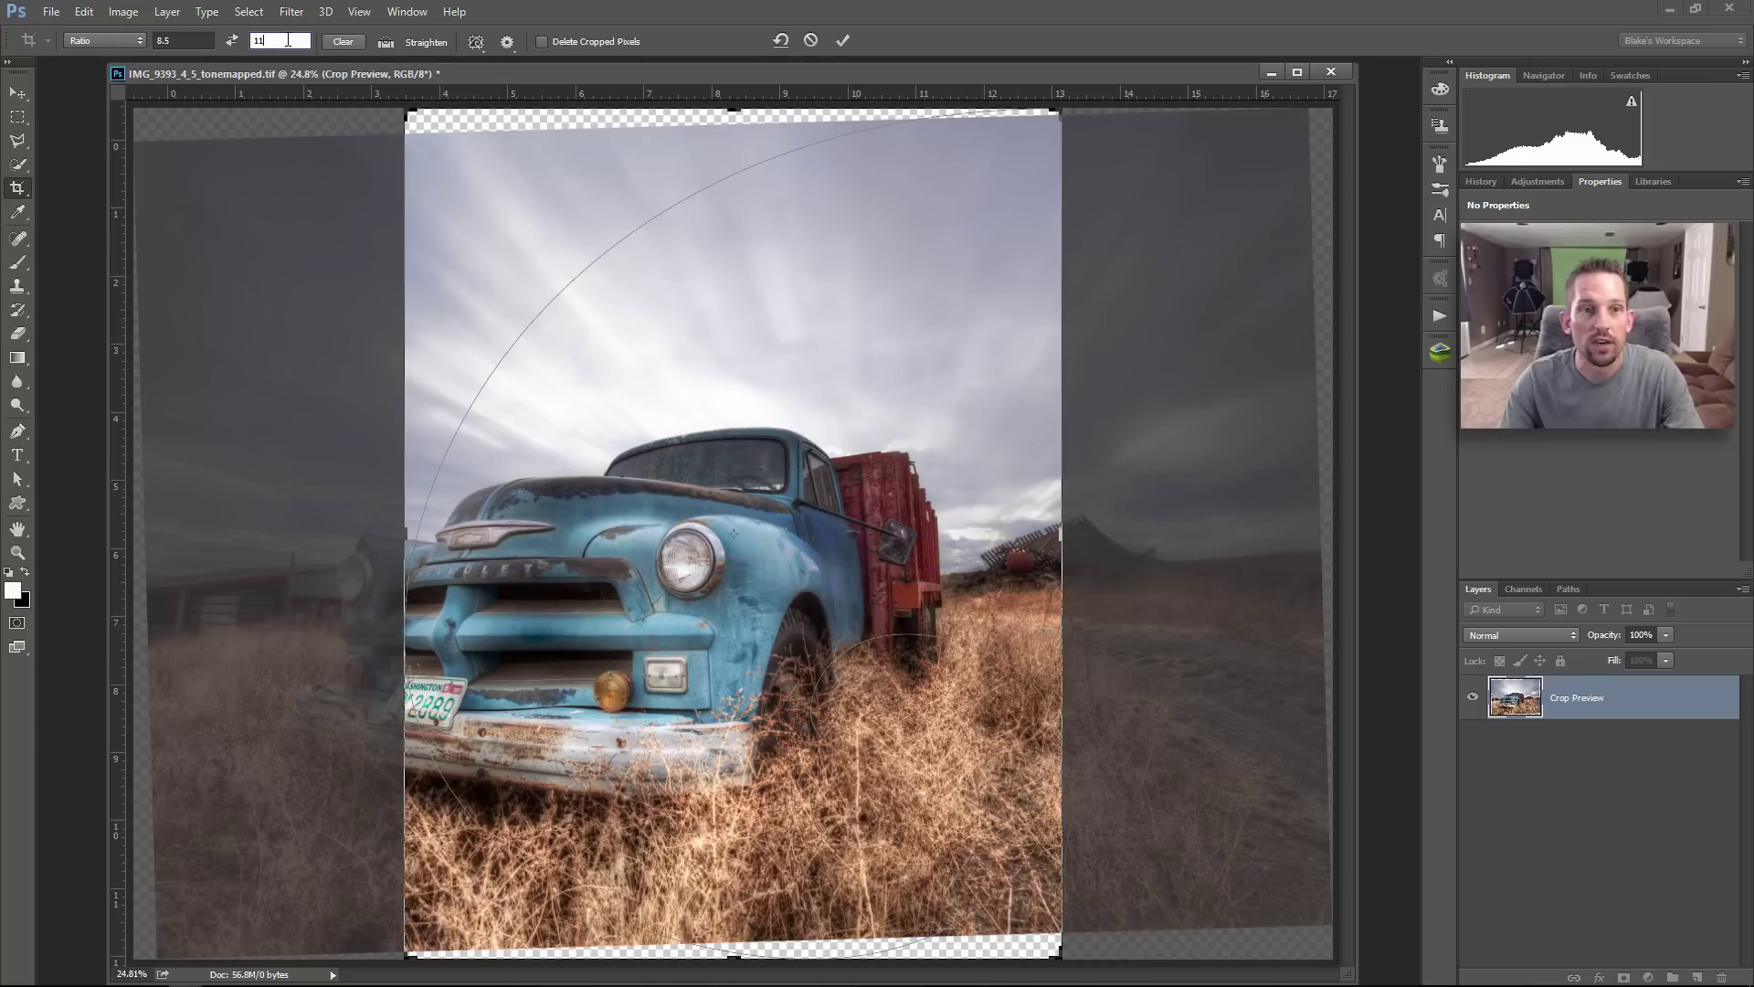
click(232, 40)
Step: Save the 11 : 8.5 ratio as a new crop preset
click(113, 38)
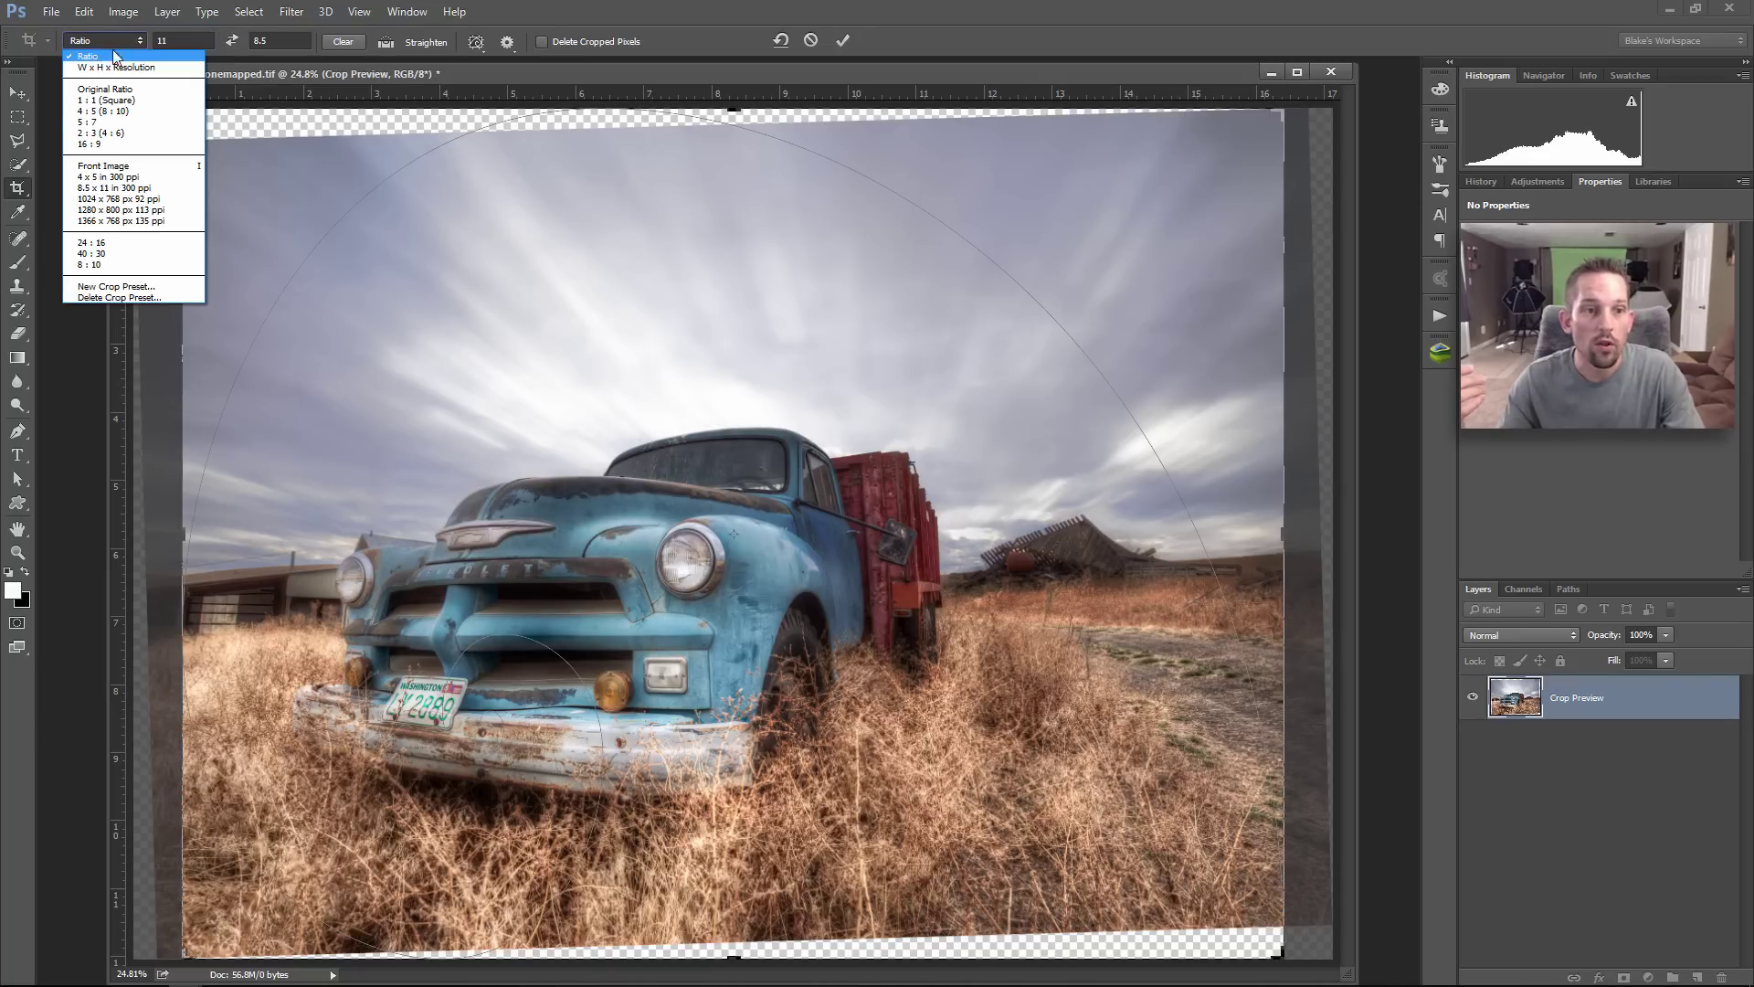
click(116, 287)
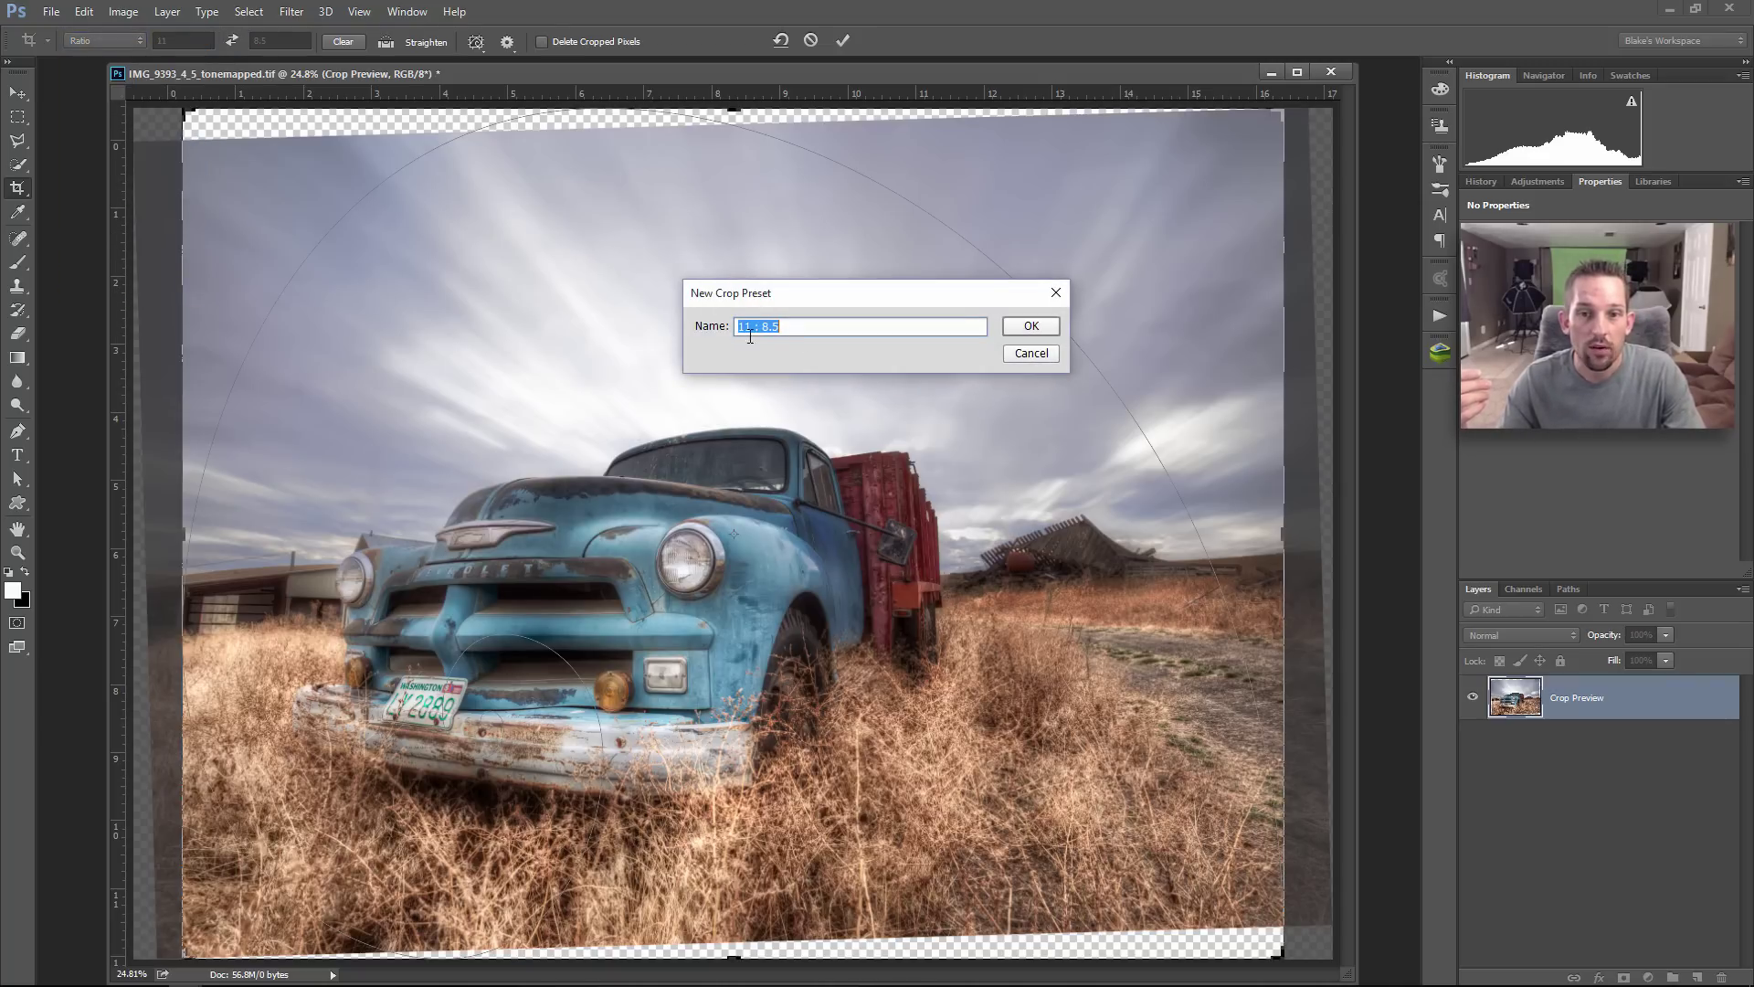
click(1035, 328)
Step: Apply the 40 : 30 ratio preset and adjust the top-left and bottom-right crop corners
click(140, 41)
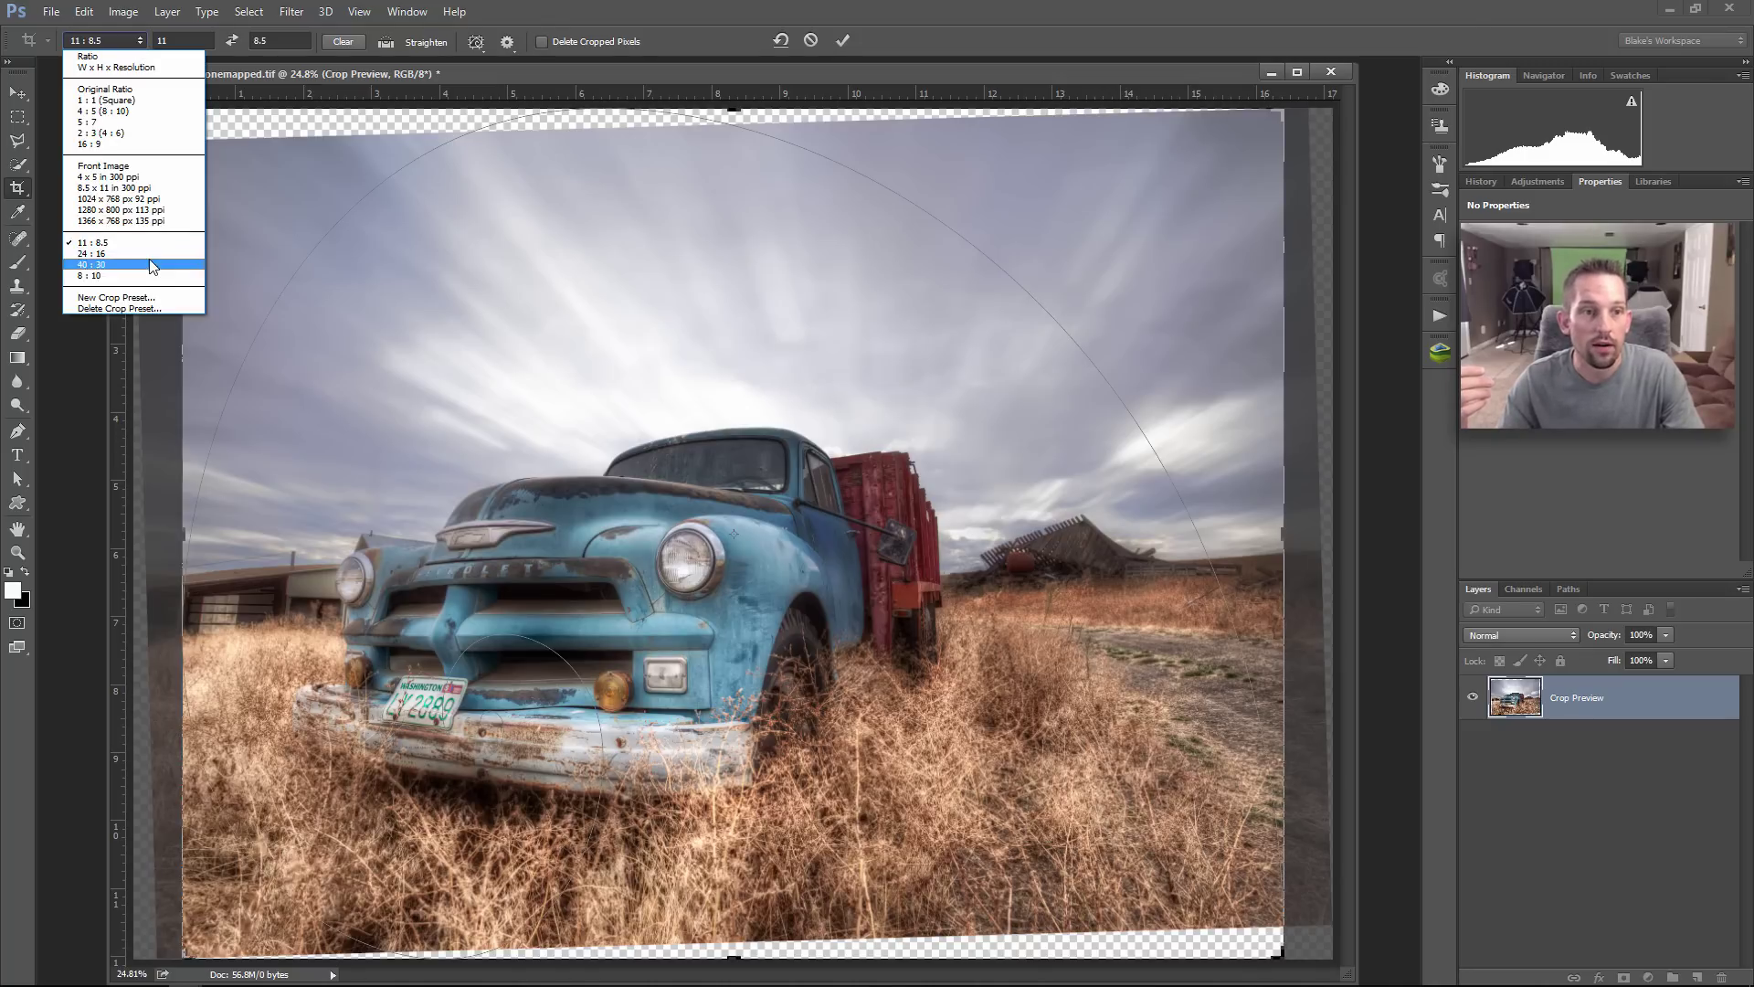
click(101, 265)
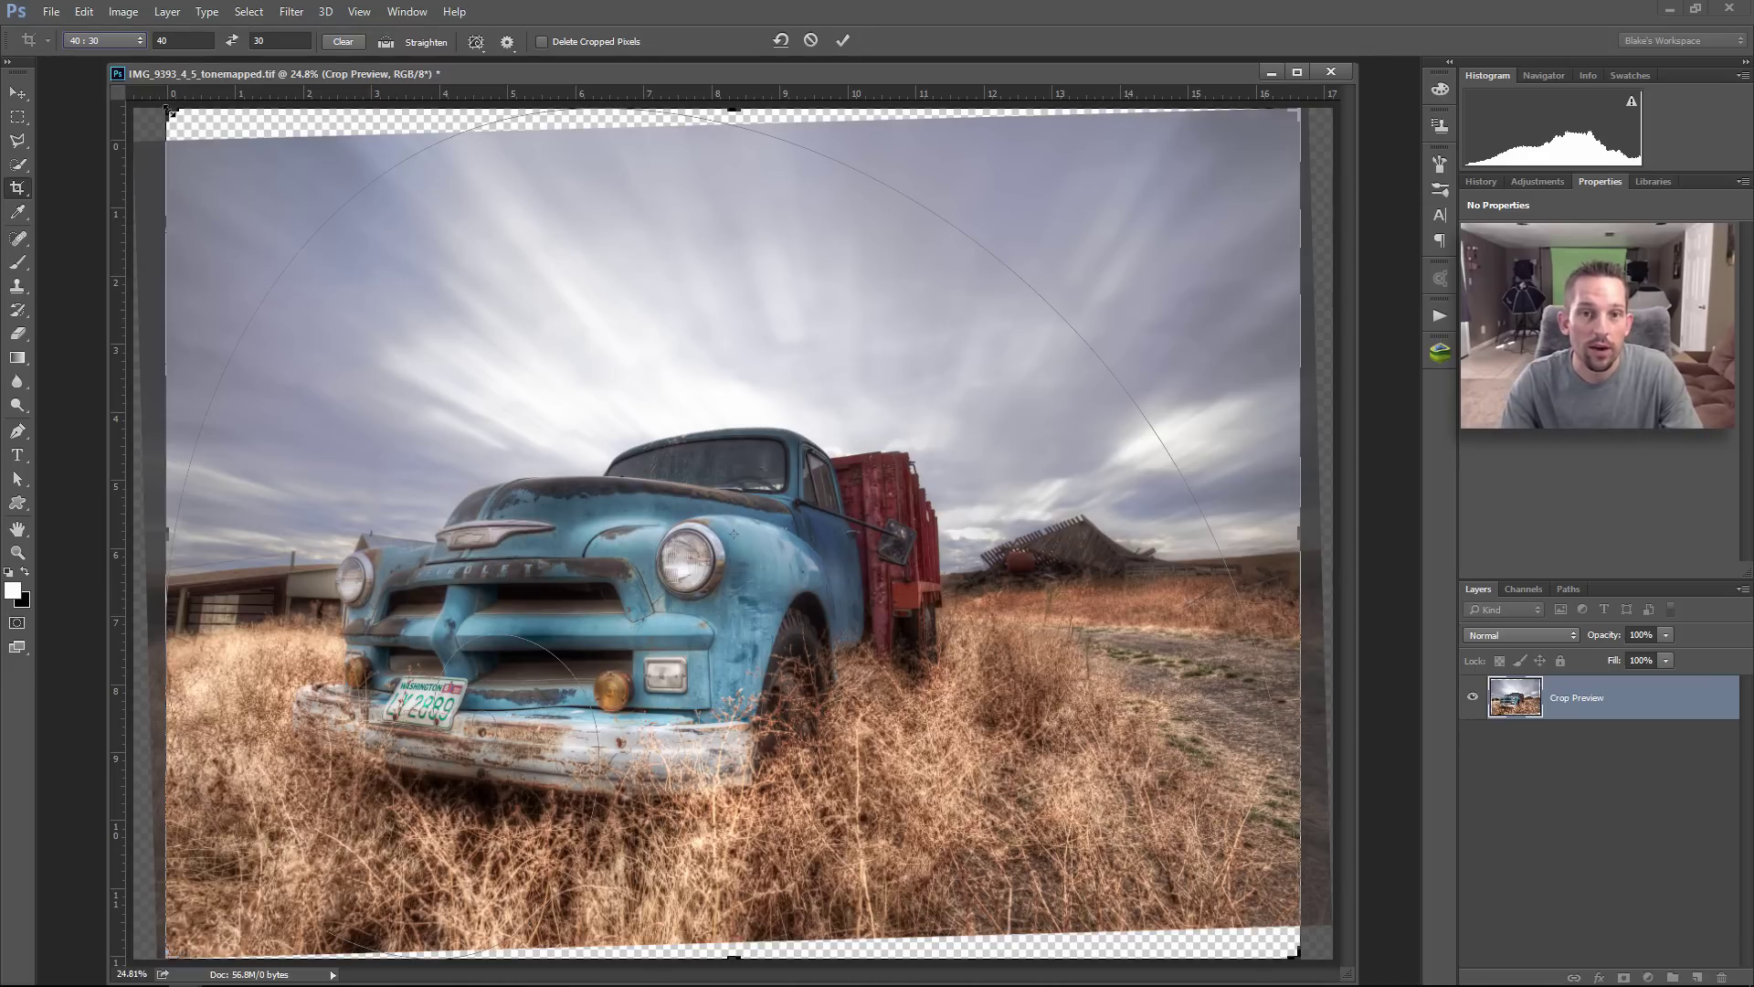
drag(170, 110, 170, 177)
drag(1263, 944, 1295, 835)
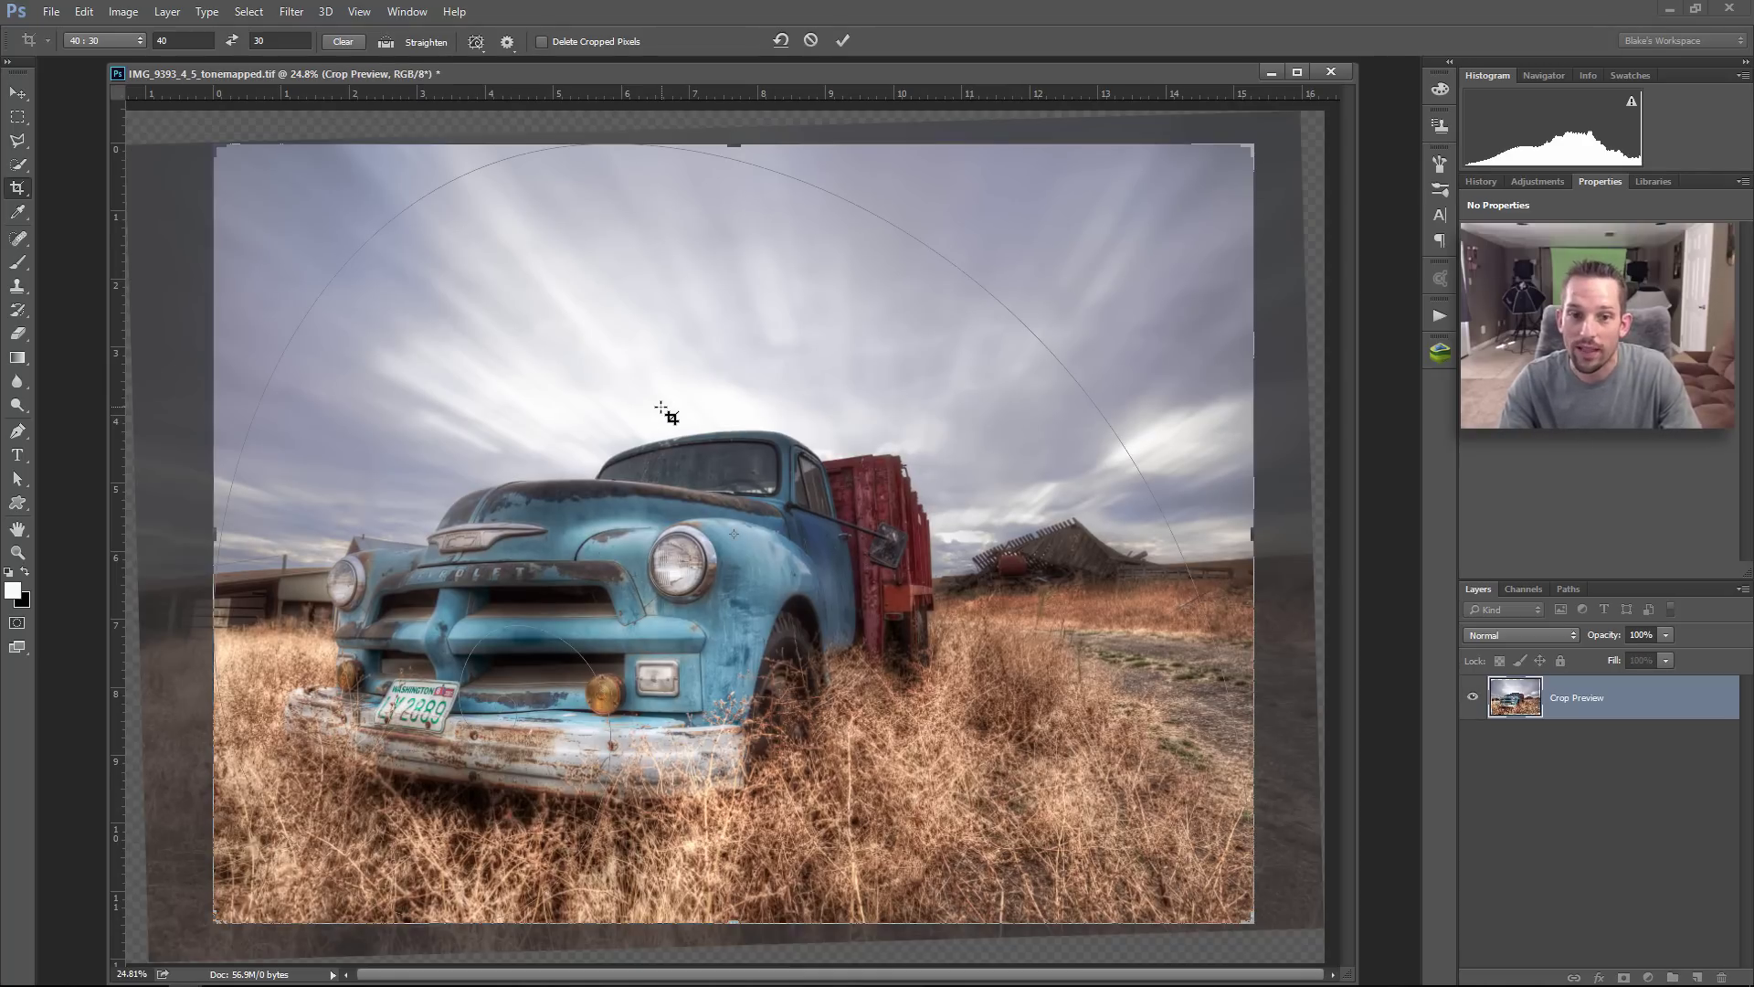
key(Return)
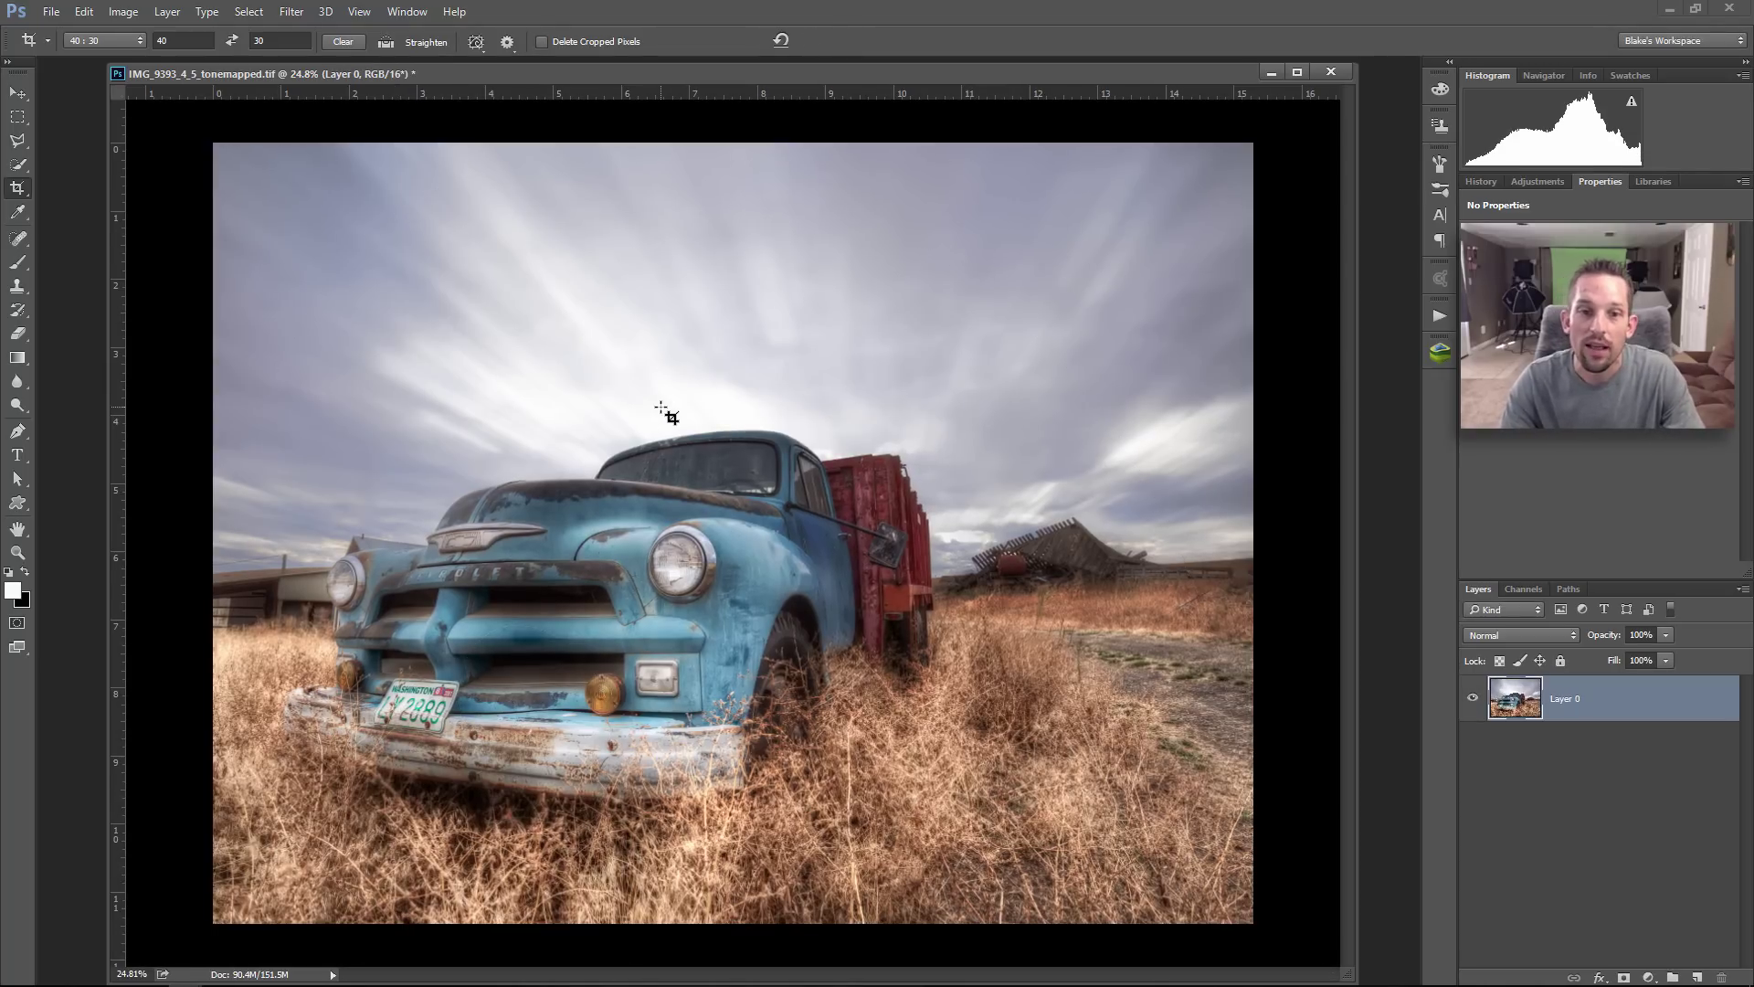
click(661, 408)
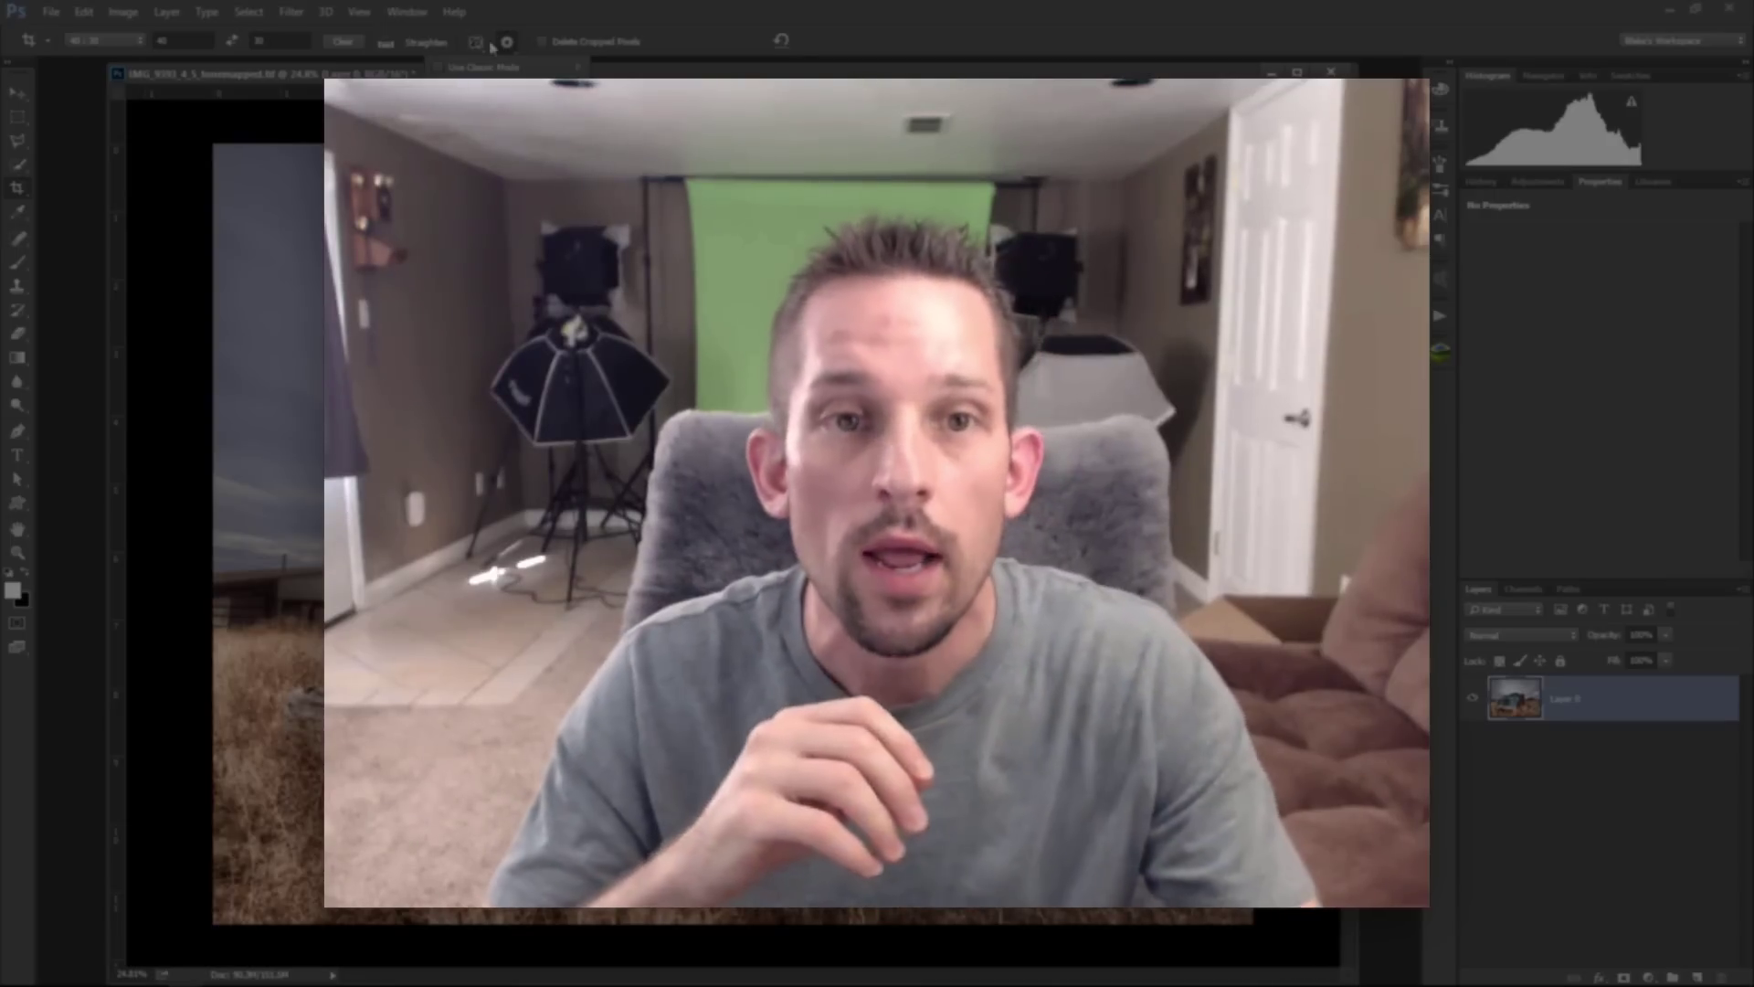
Step: Open the crop guide overlay dropdown in the Crop Tool options bar
click(475, 42)
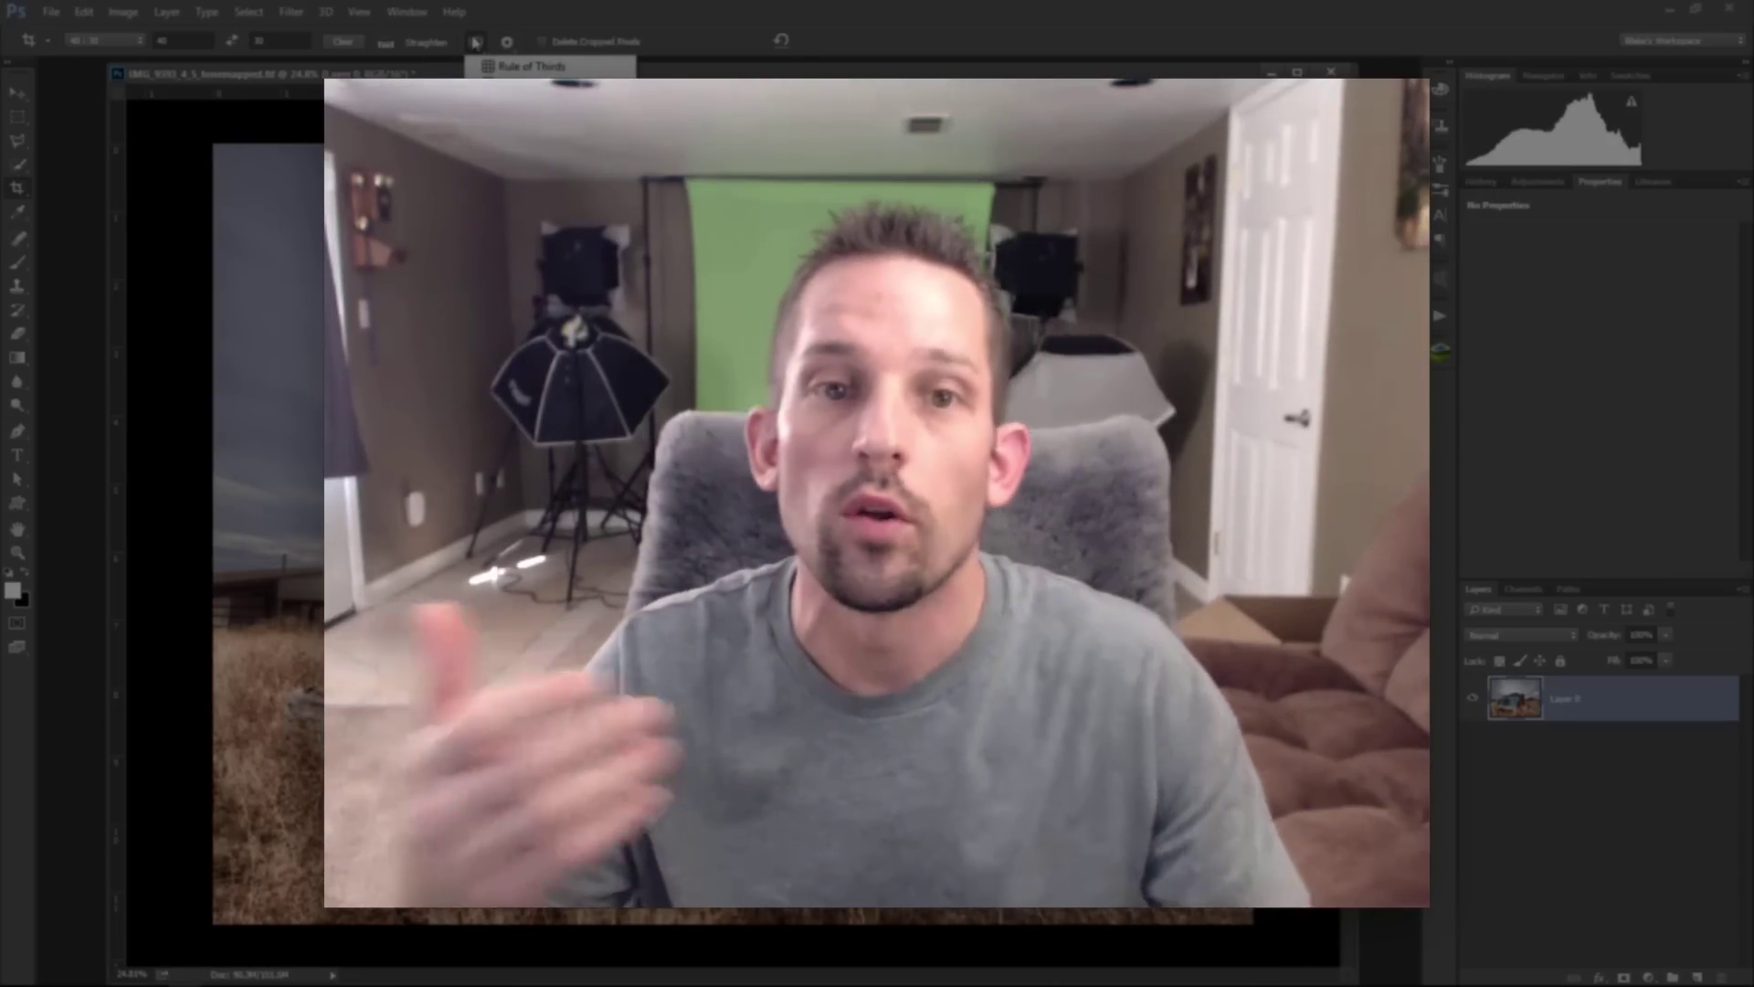